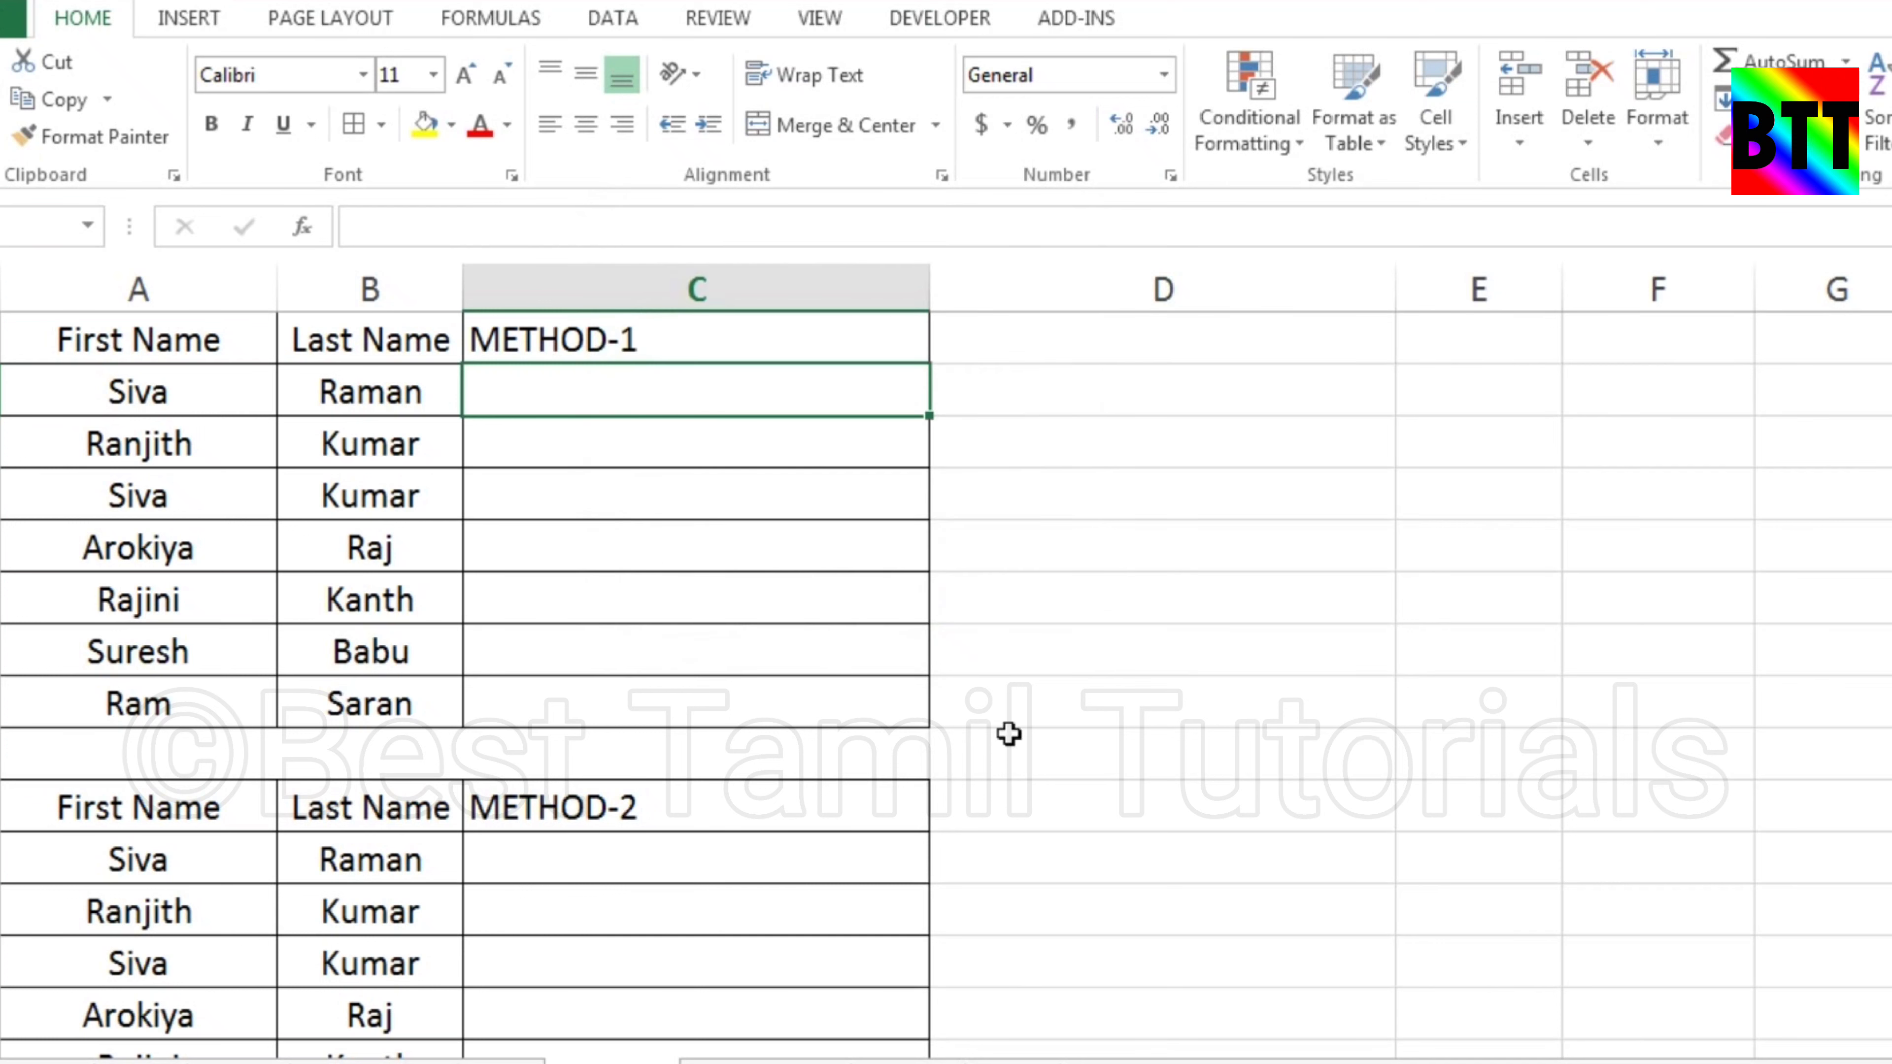
# Enter =A2&B2 in C2 to join the first row's first and last names without a space.
pyautogui.click(164, 395)
pyautogui.click(367, 384)
pyautogui.write('=')
pyautogui.click(142, 392)
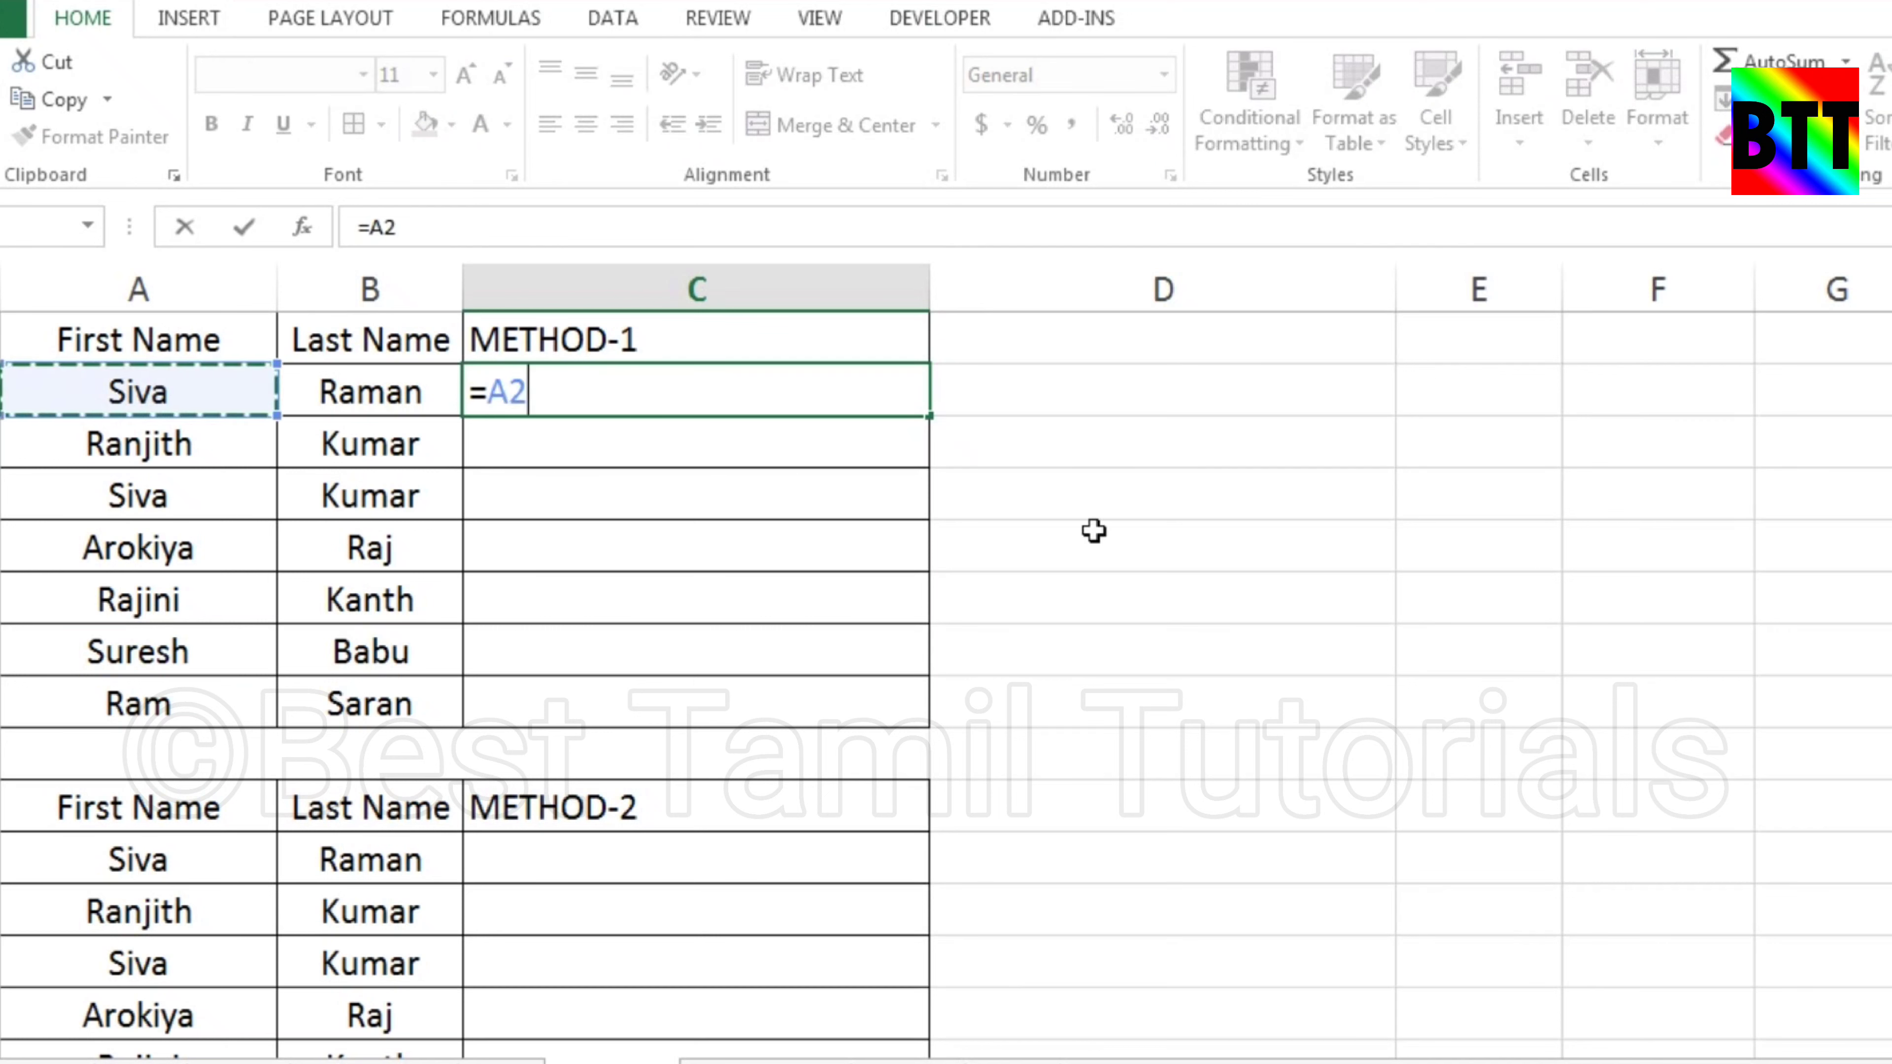
pyautogui.write('&')
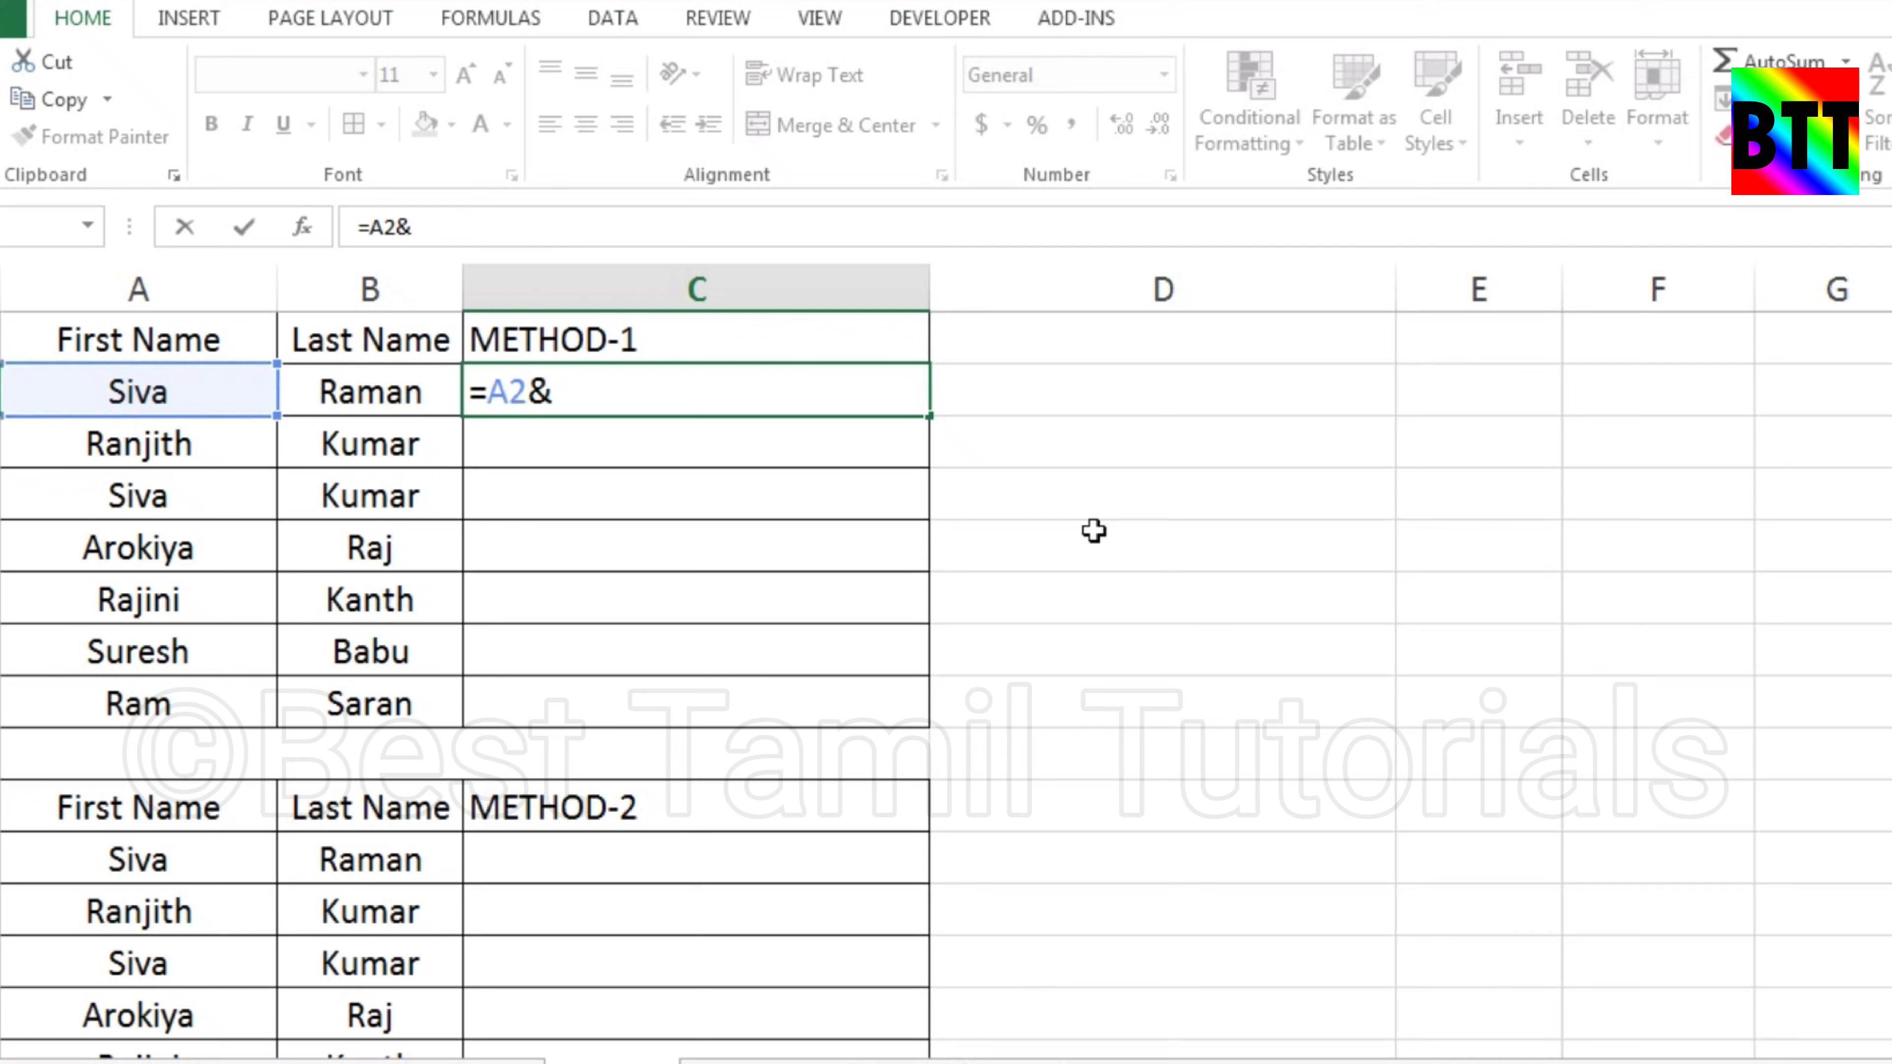
pyautogui.click(378, 399)
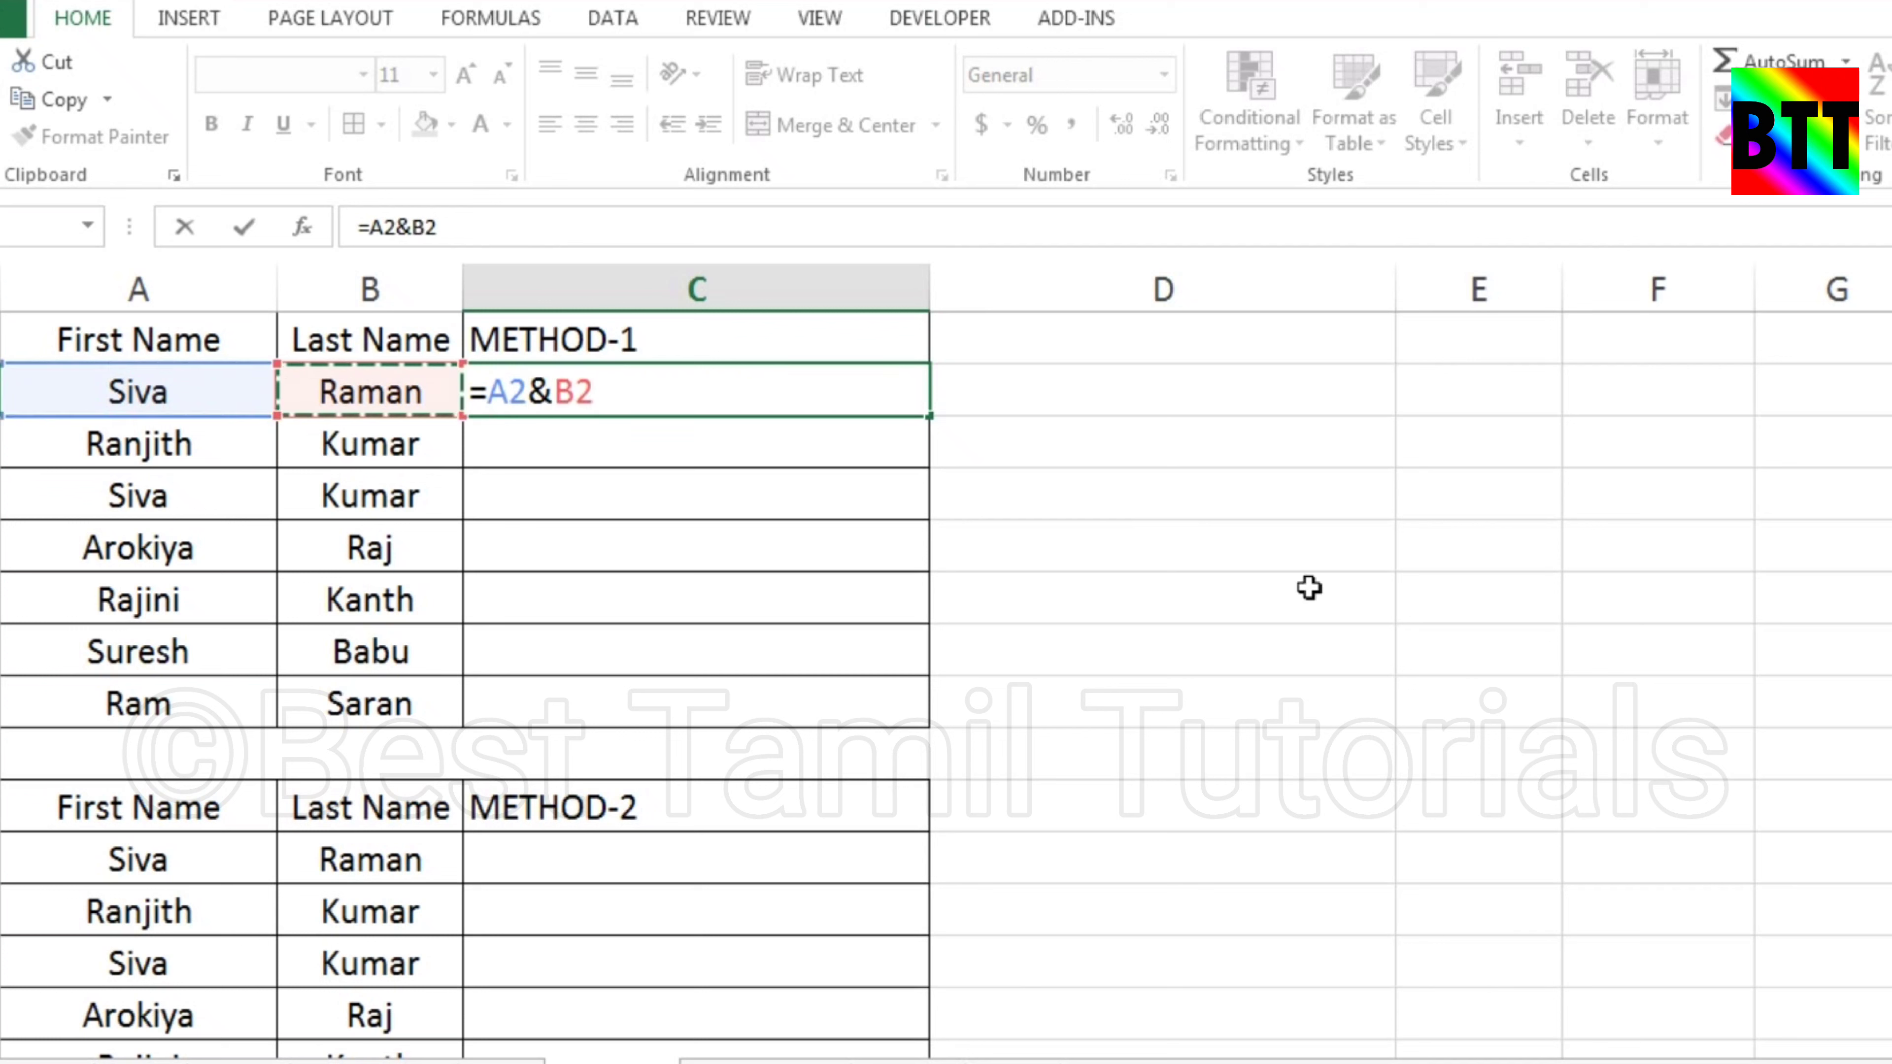
pyautogui.press('Return')
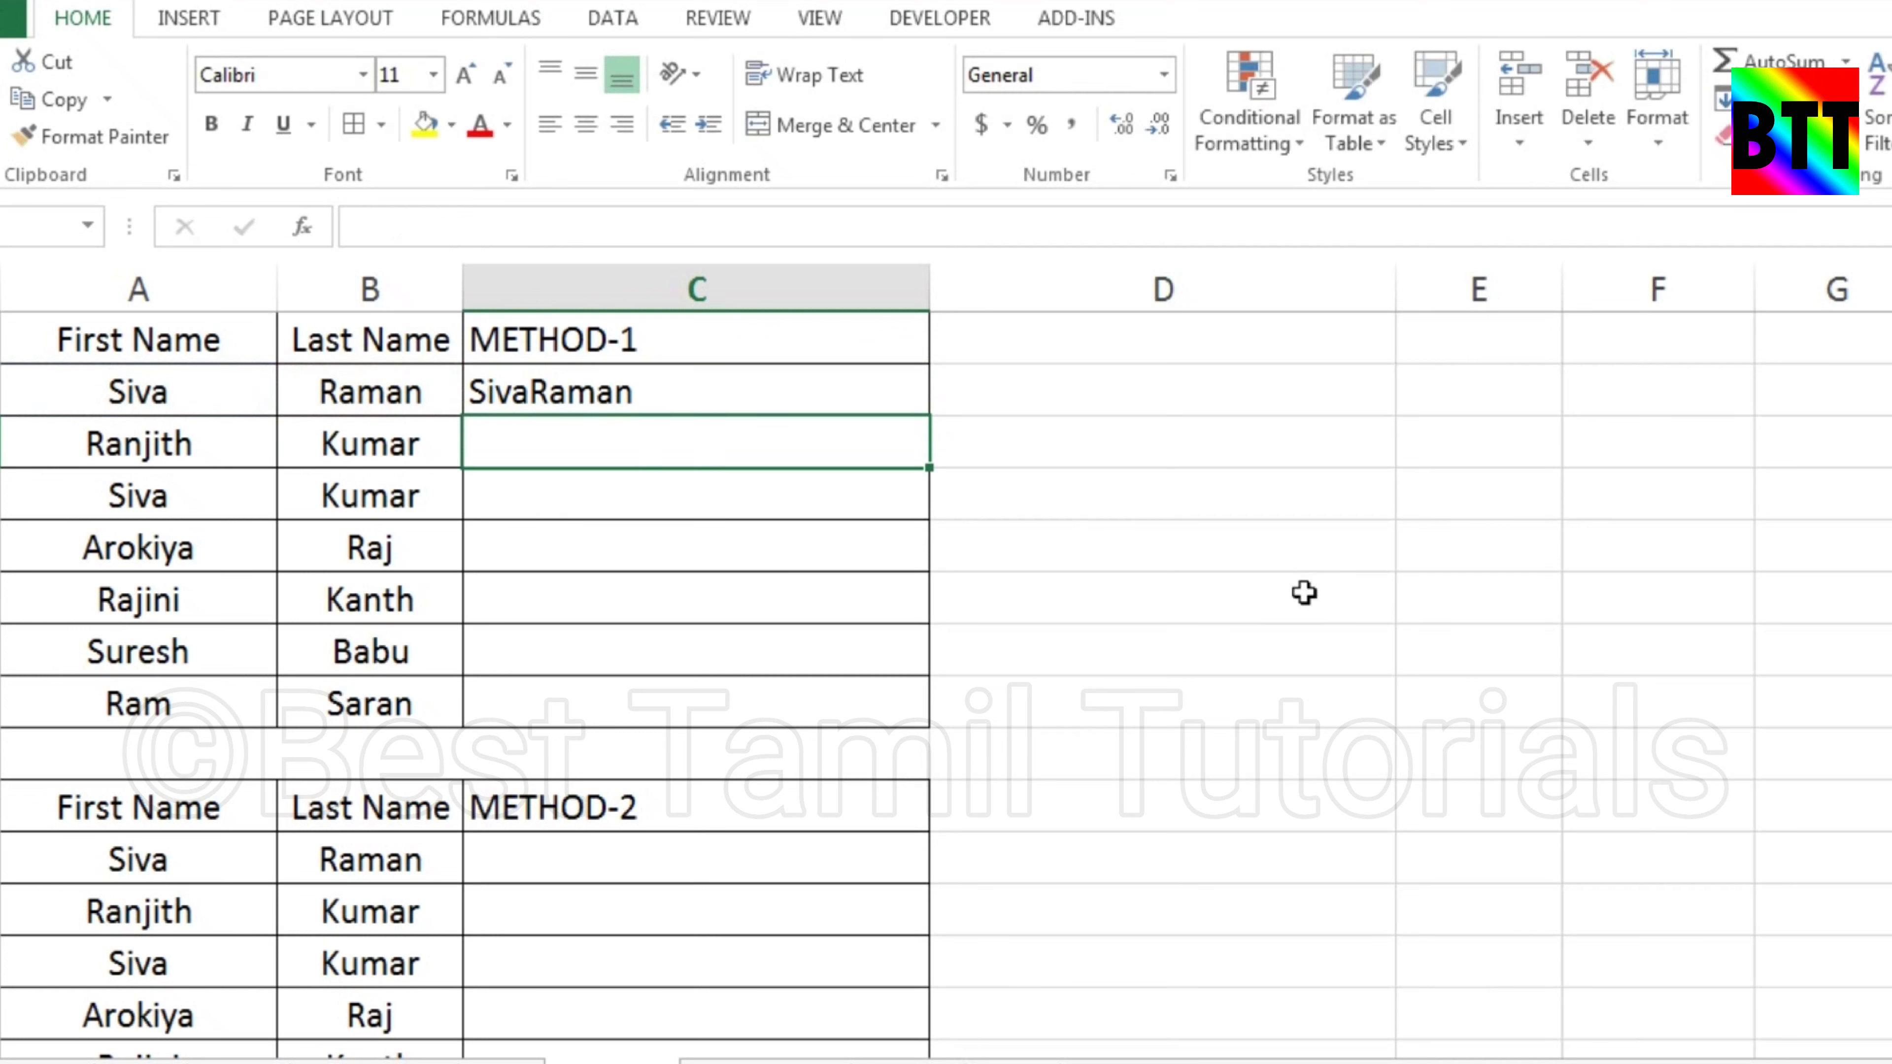
# Copy the =A2&B2 formula down the METHOD-1 column to C9.
pyautogui.click(908, 399)
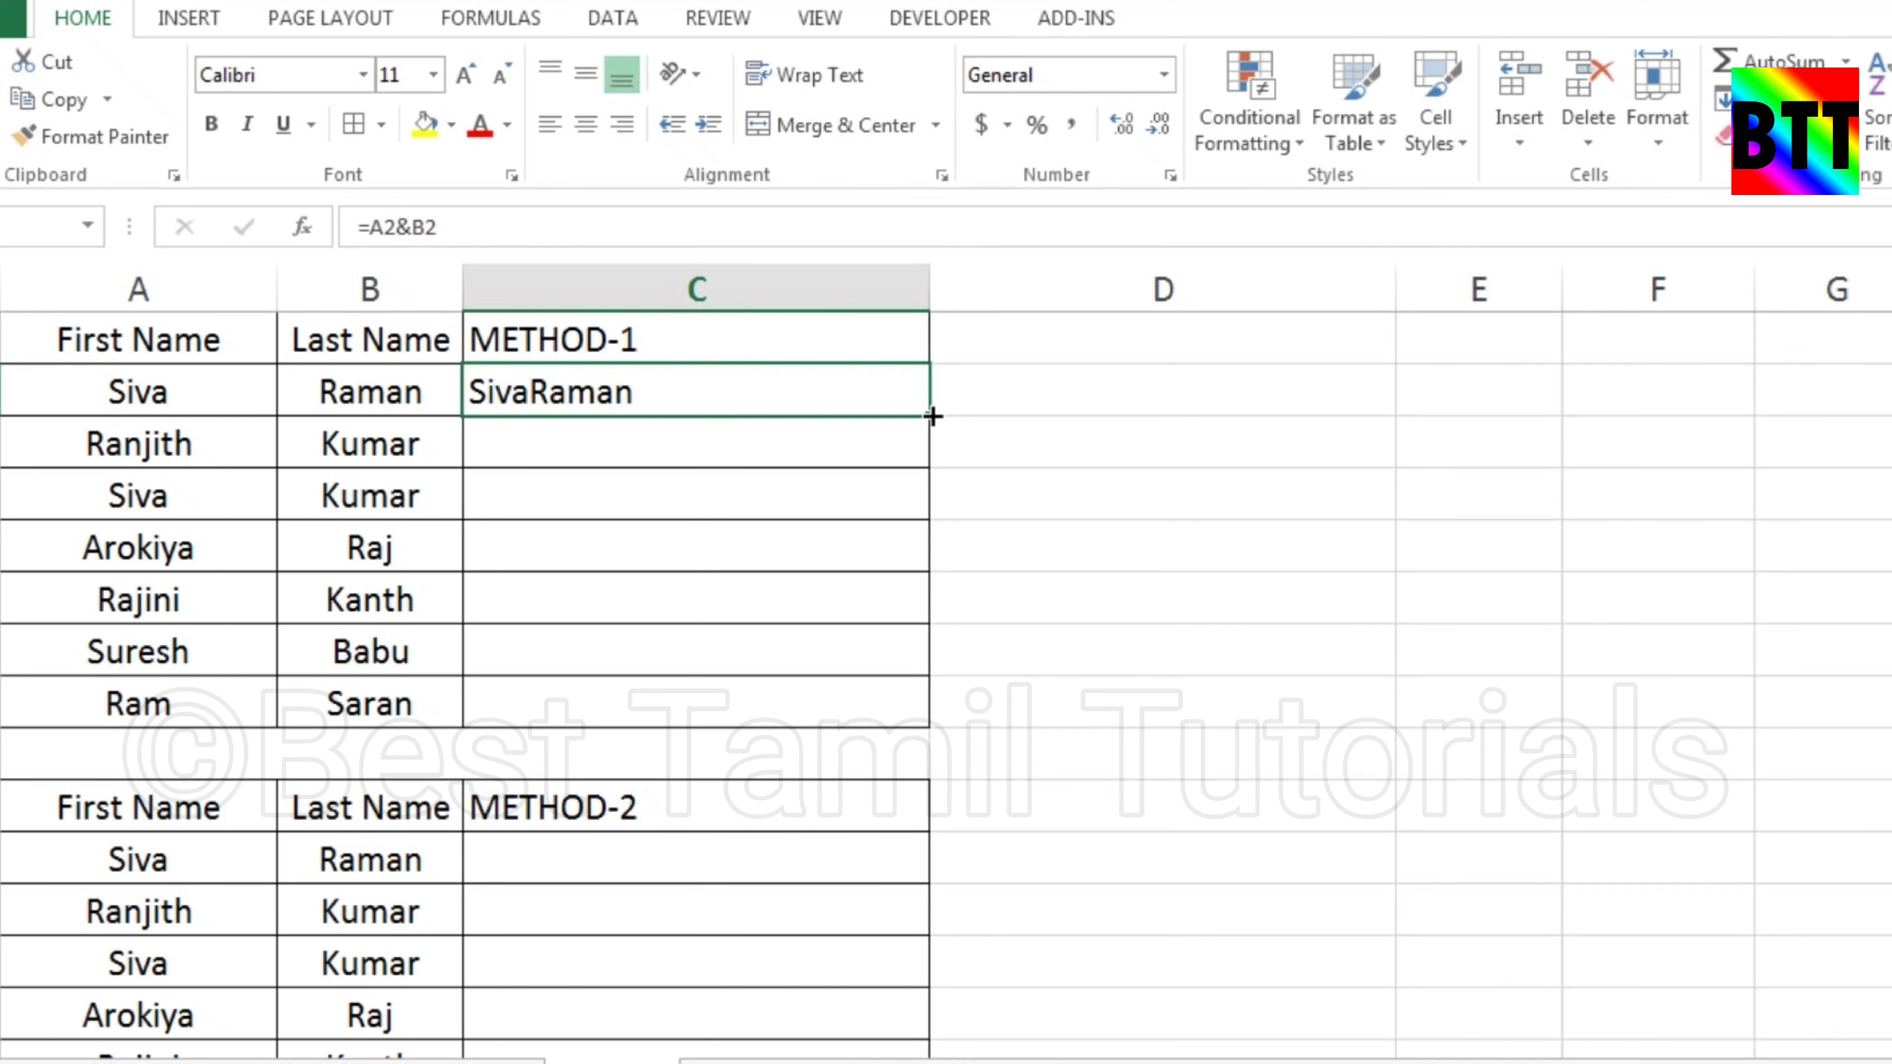
pyautogui.doubleClick(931, 415)
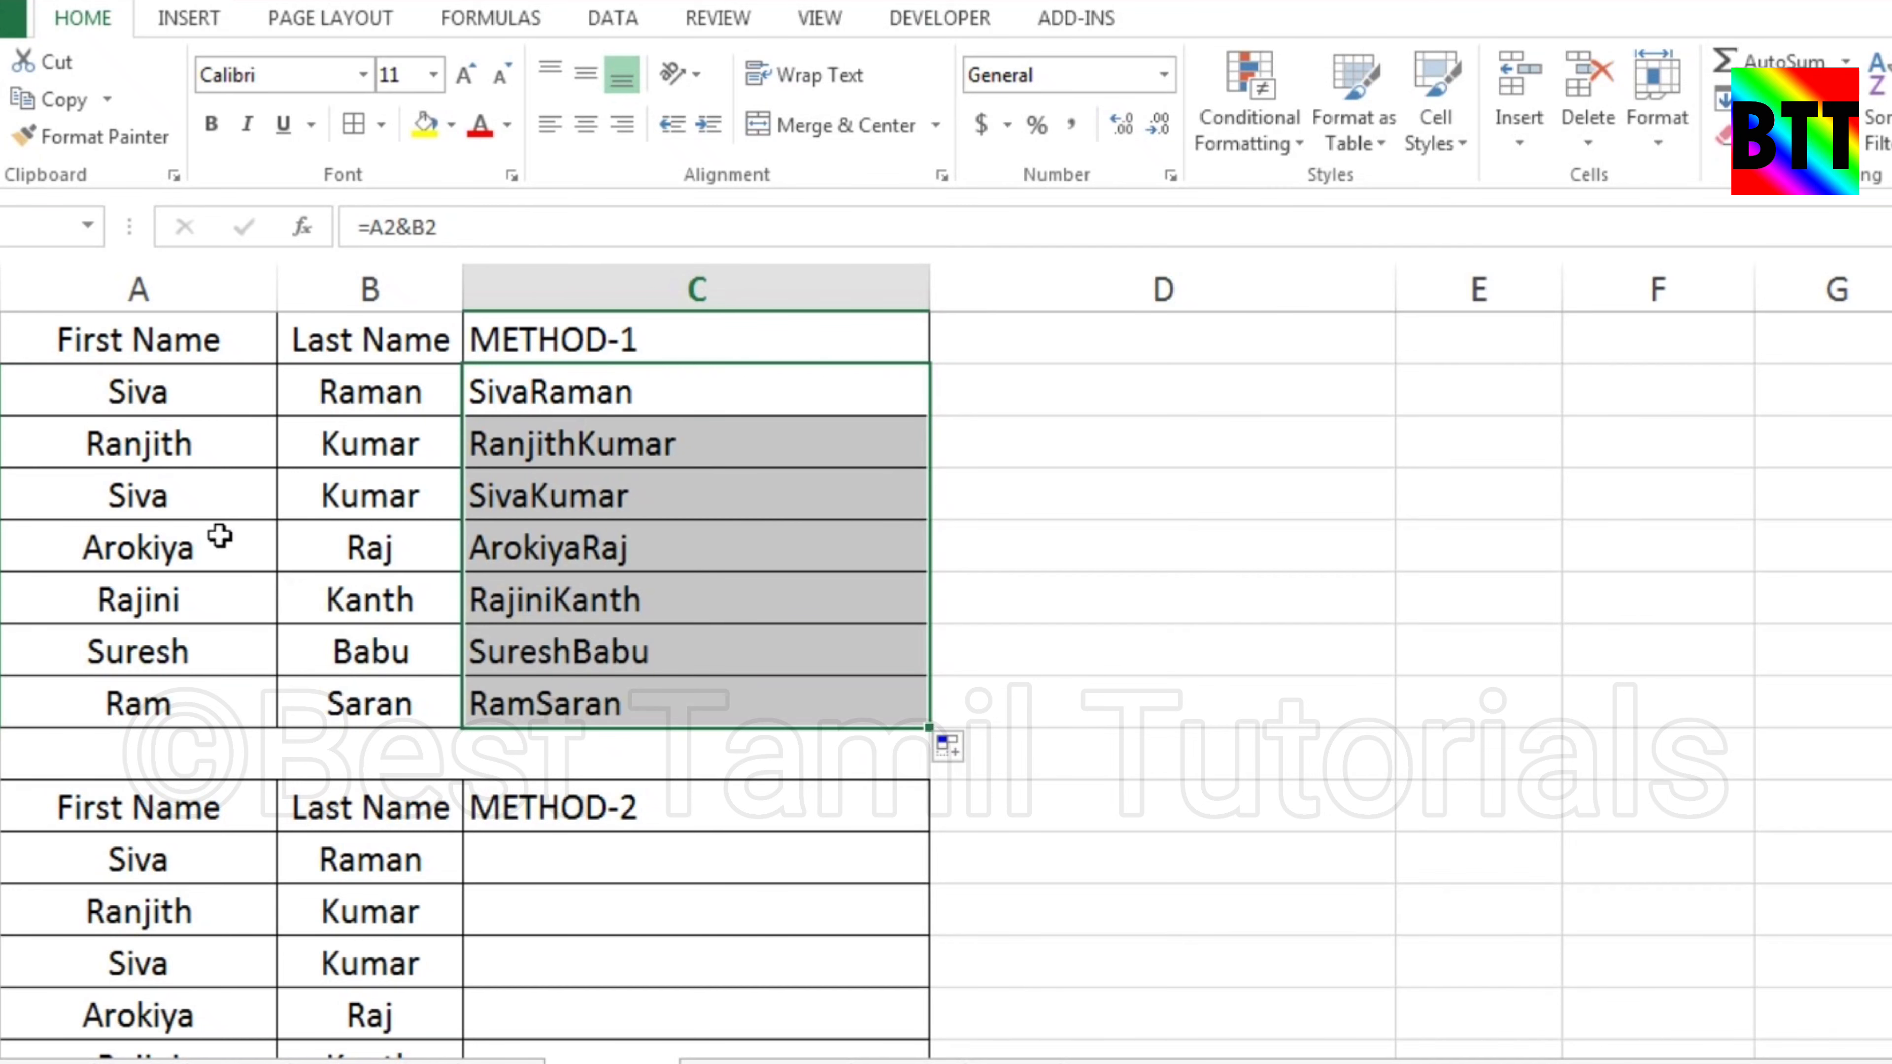
pyautogui.scroll(-1, 1164, 736)
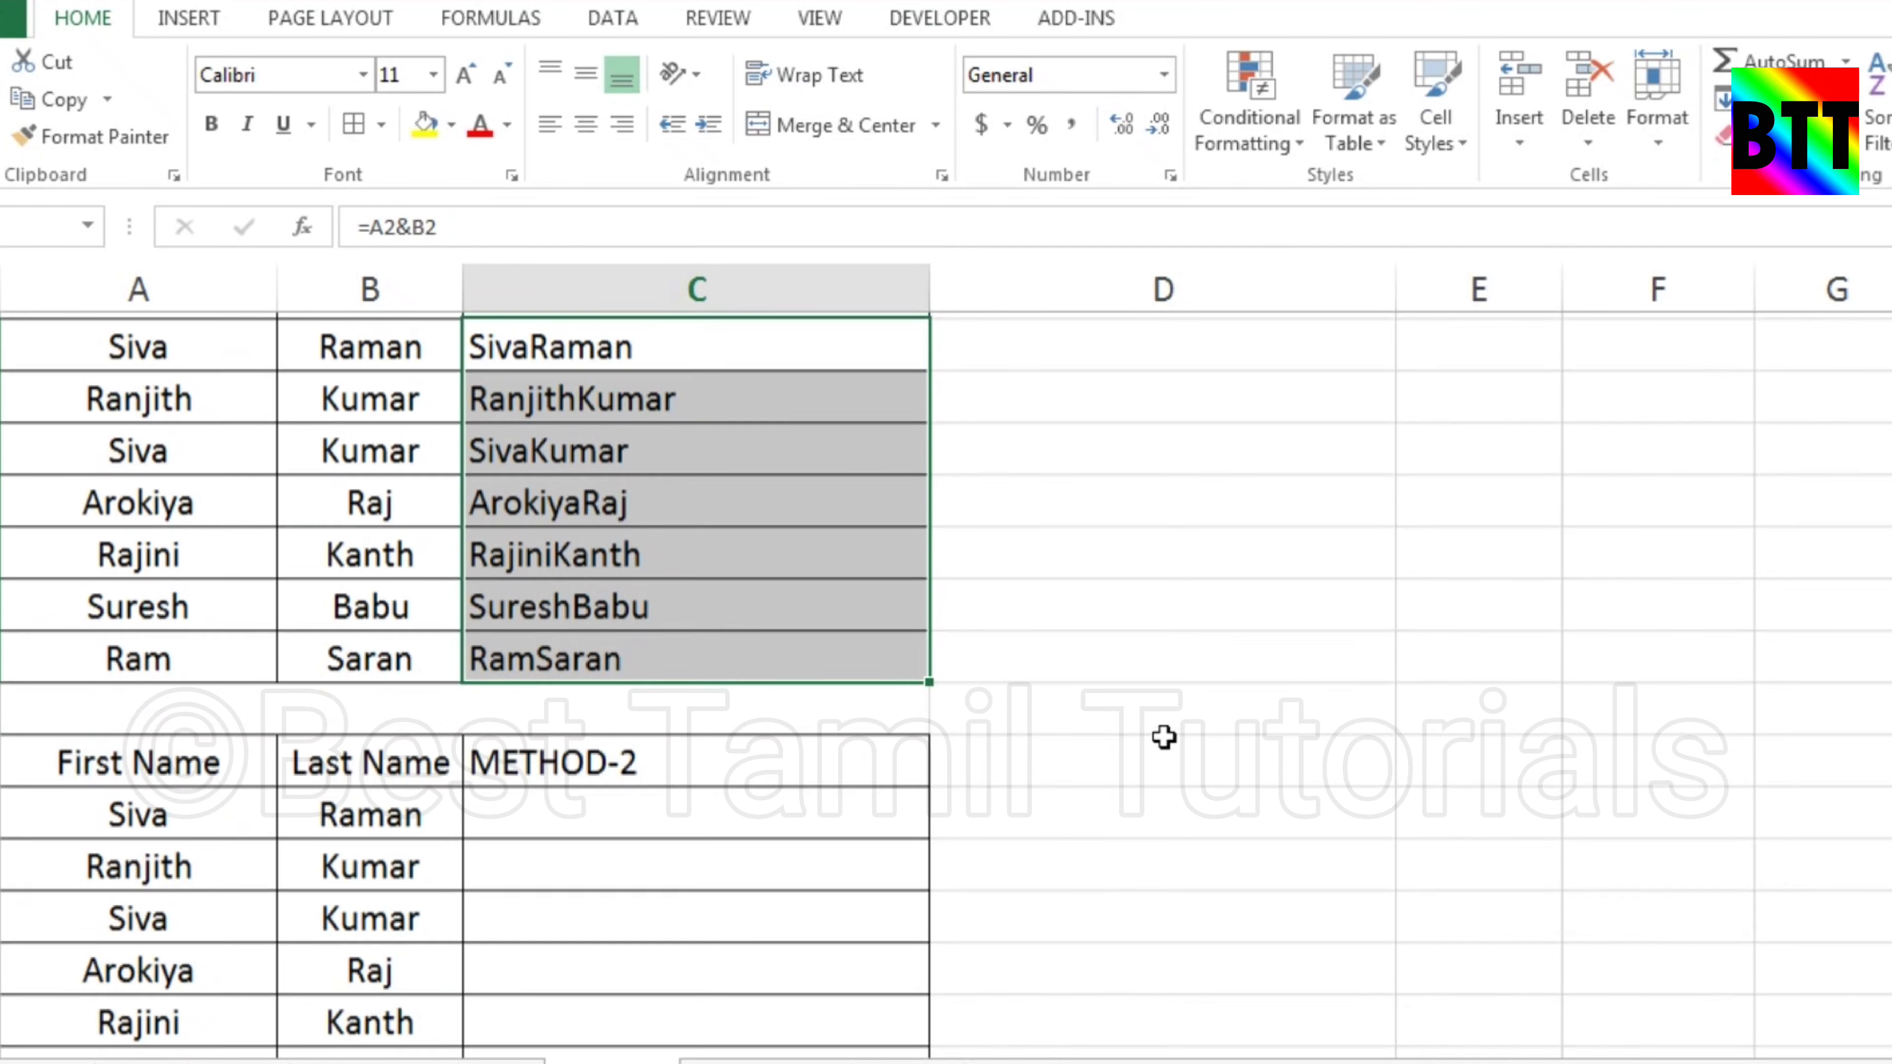
pyautogui.scroll(-2, 1164, 736)
# Enter =A11&" "&B11 in C11 to join the first and last name with a space.
pyautogui.click(751, 698)
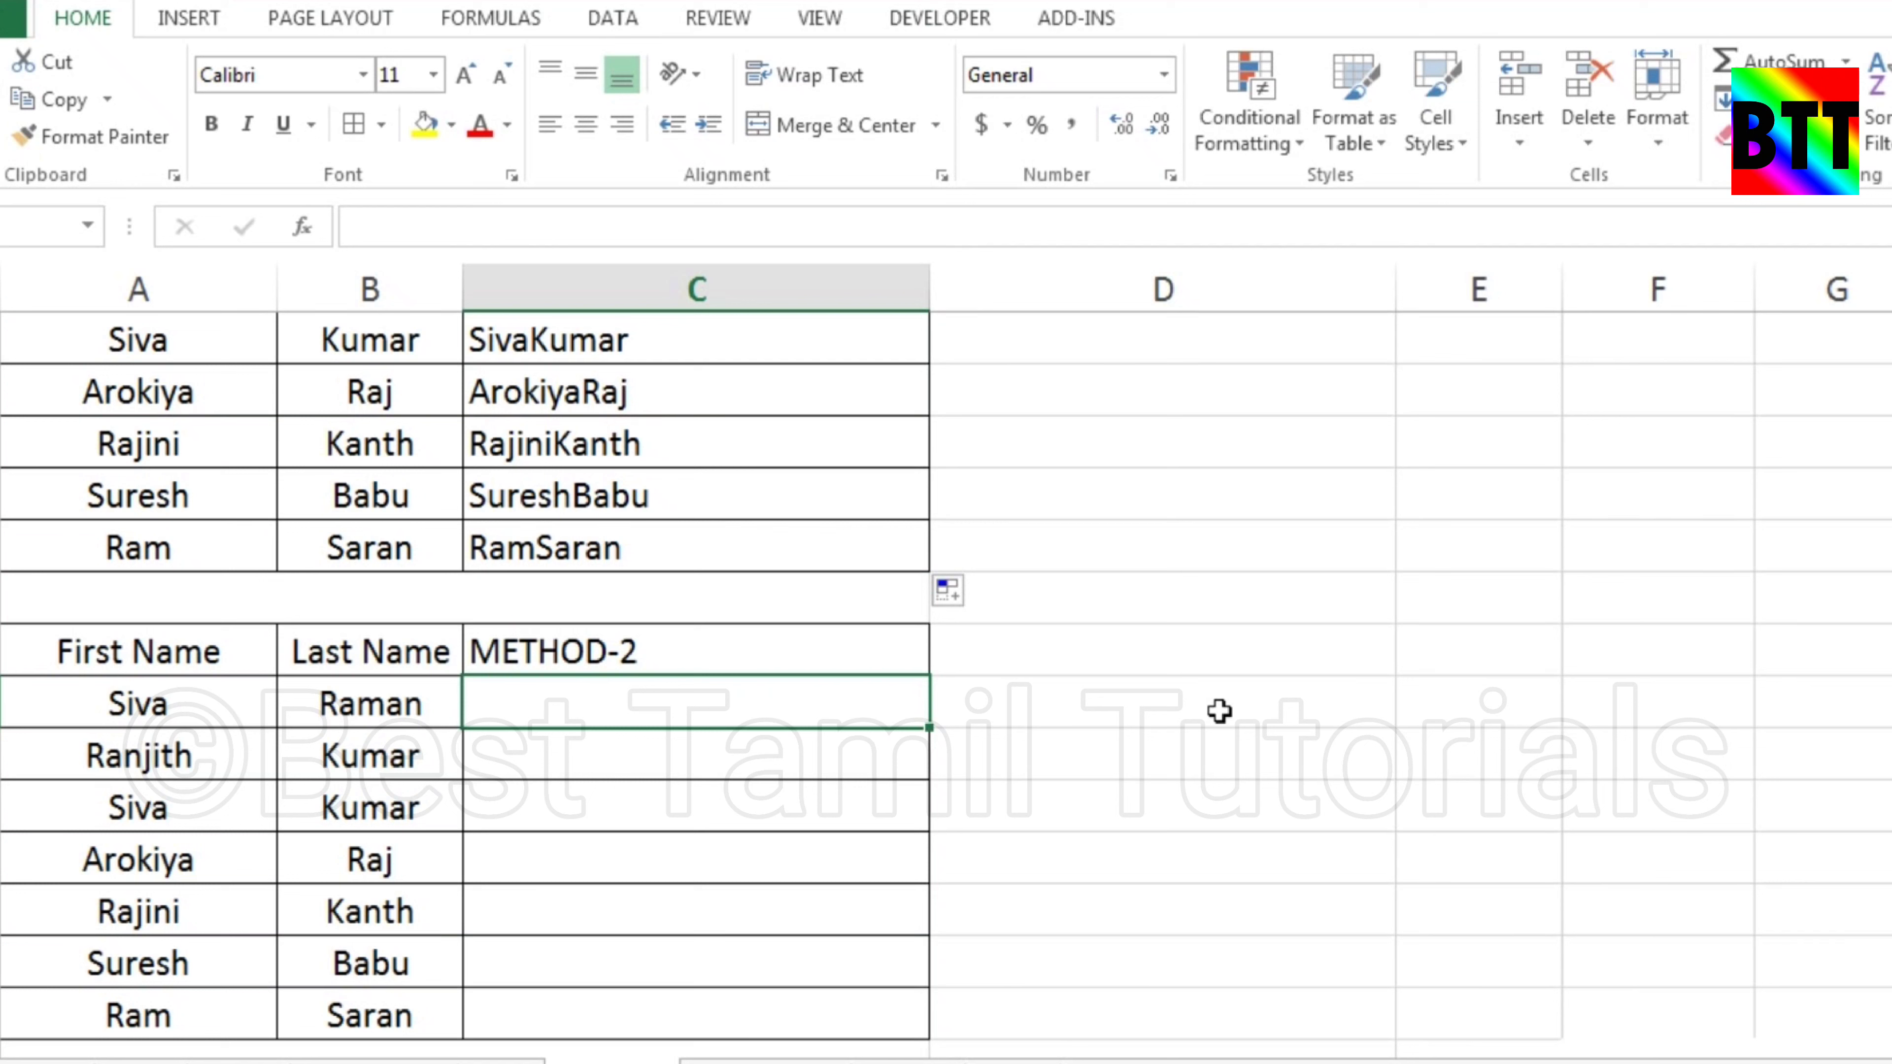
pyautogui.write('=')
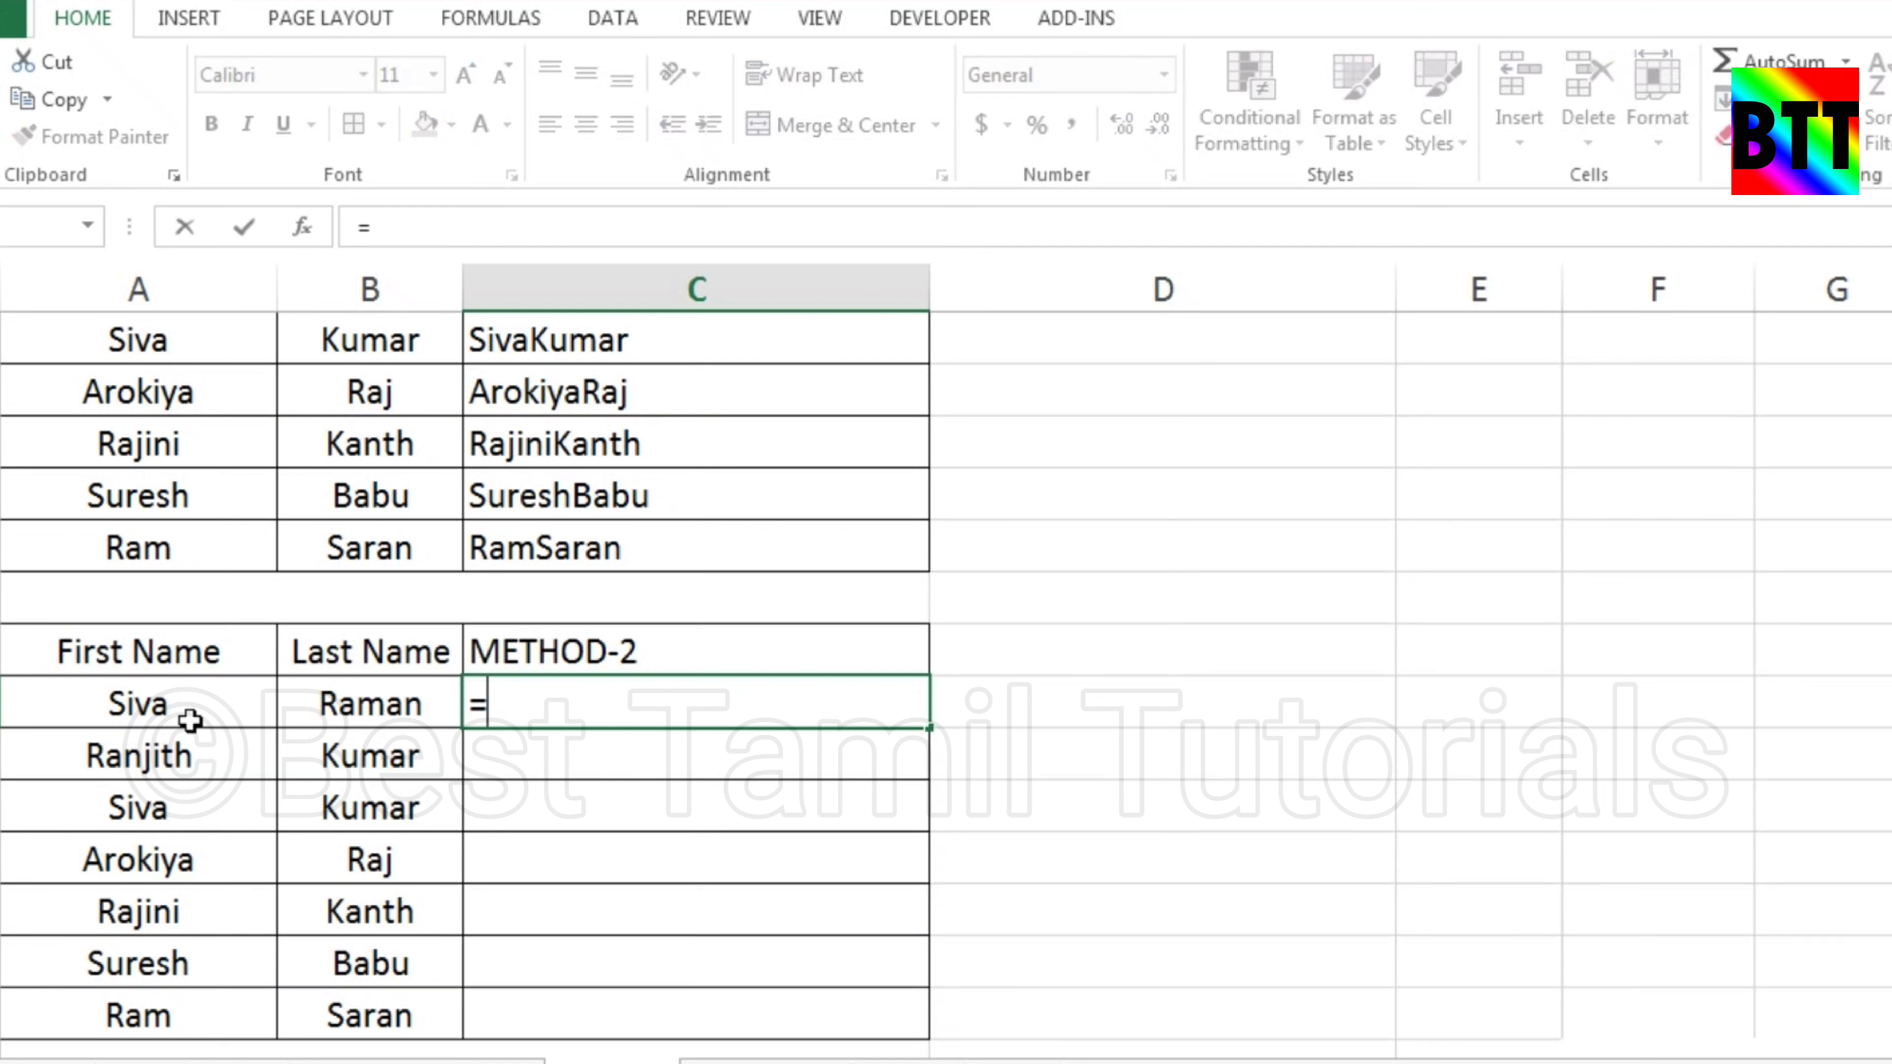
pyautogui.click(186, 717)
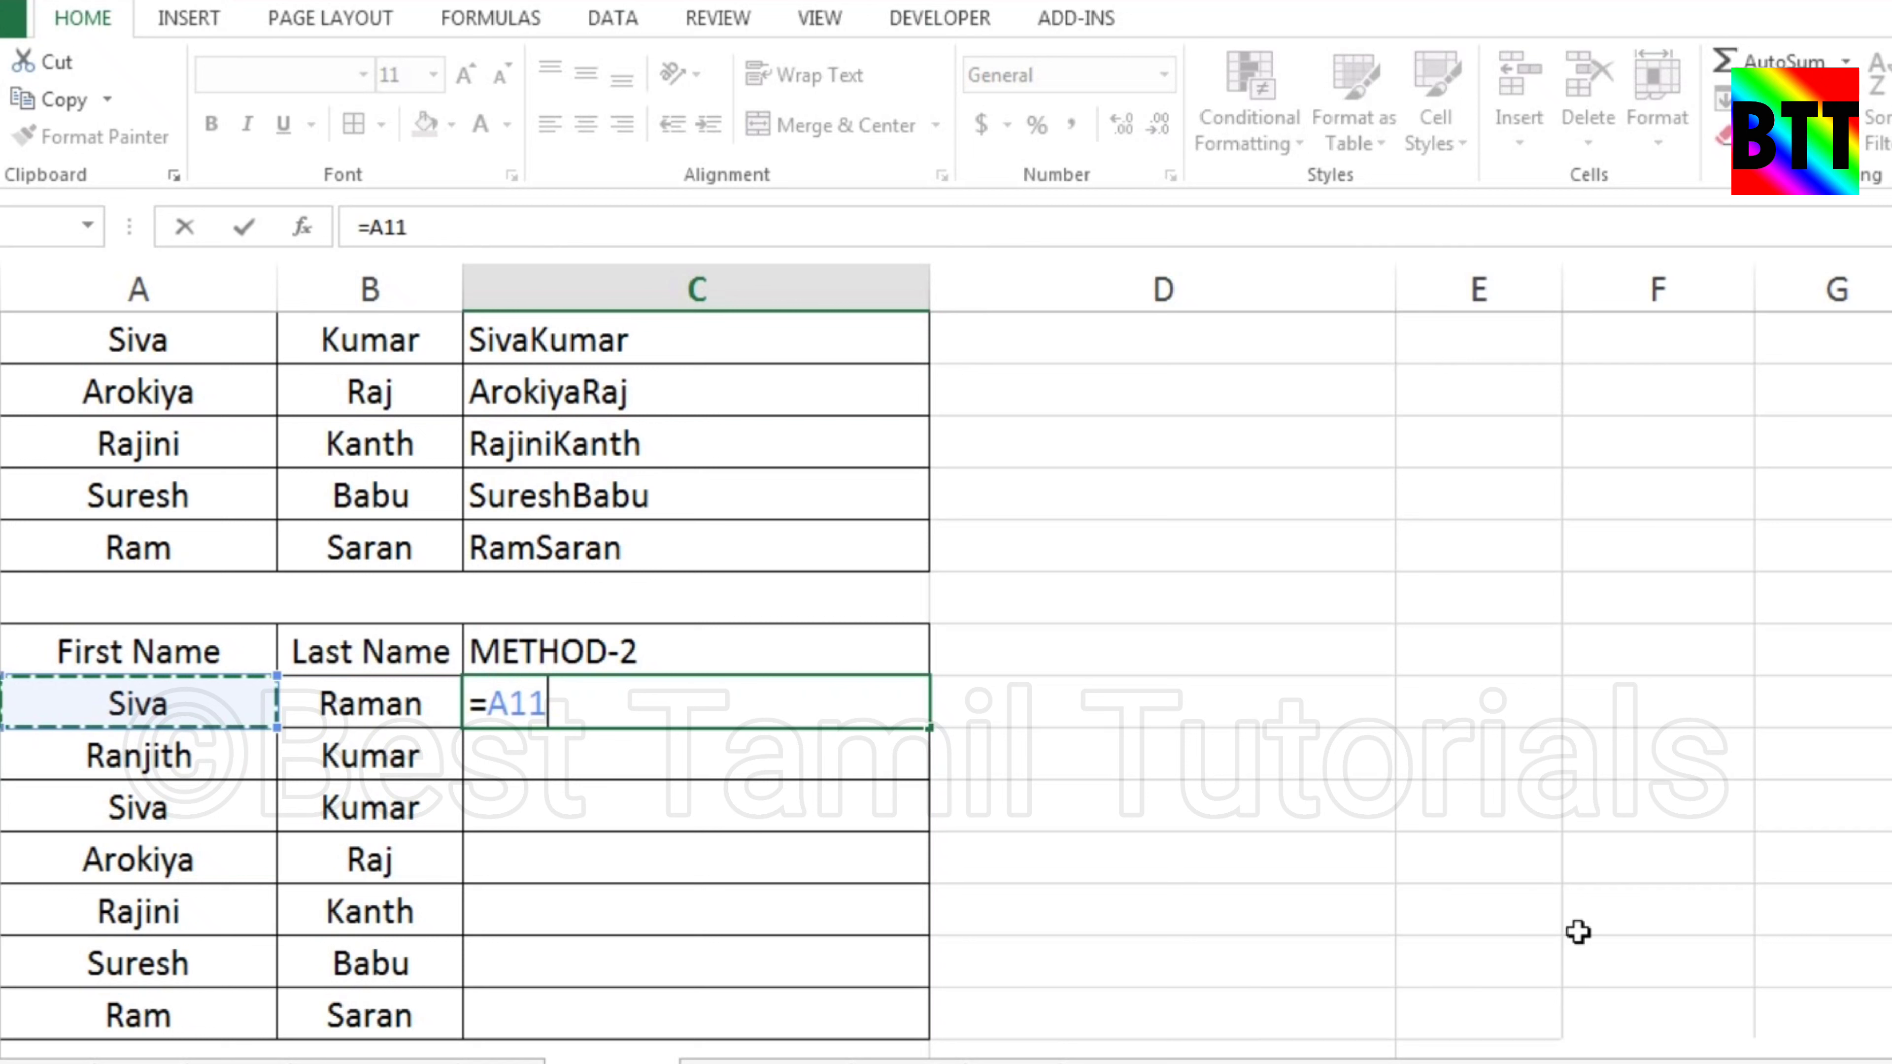
pyautogui.write('&')
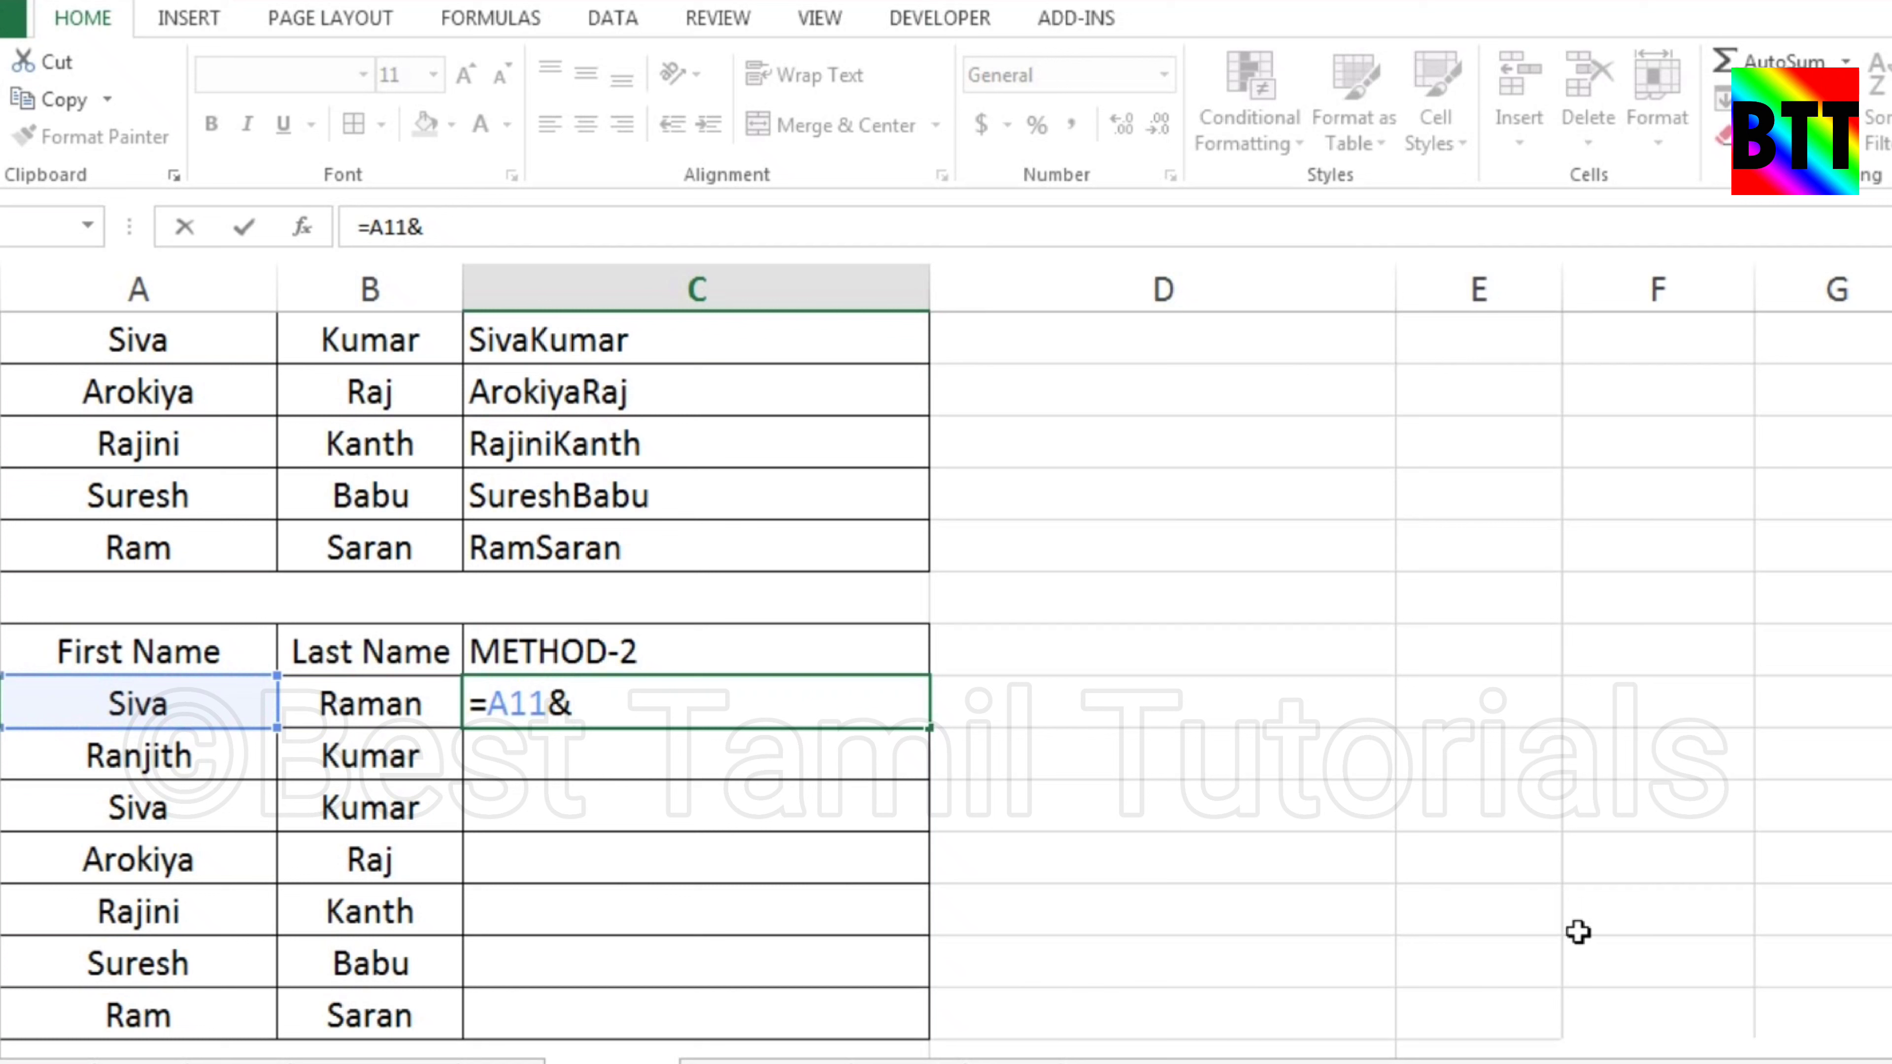
pyautogui.write('"')
pyautogui.write('&')
pyautogui.click(364, 697)
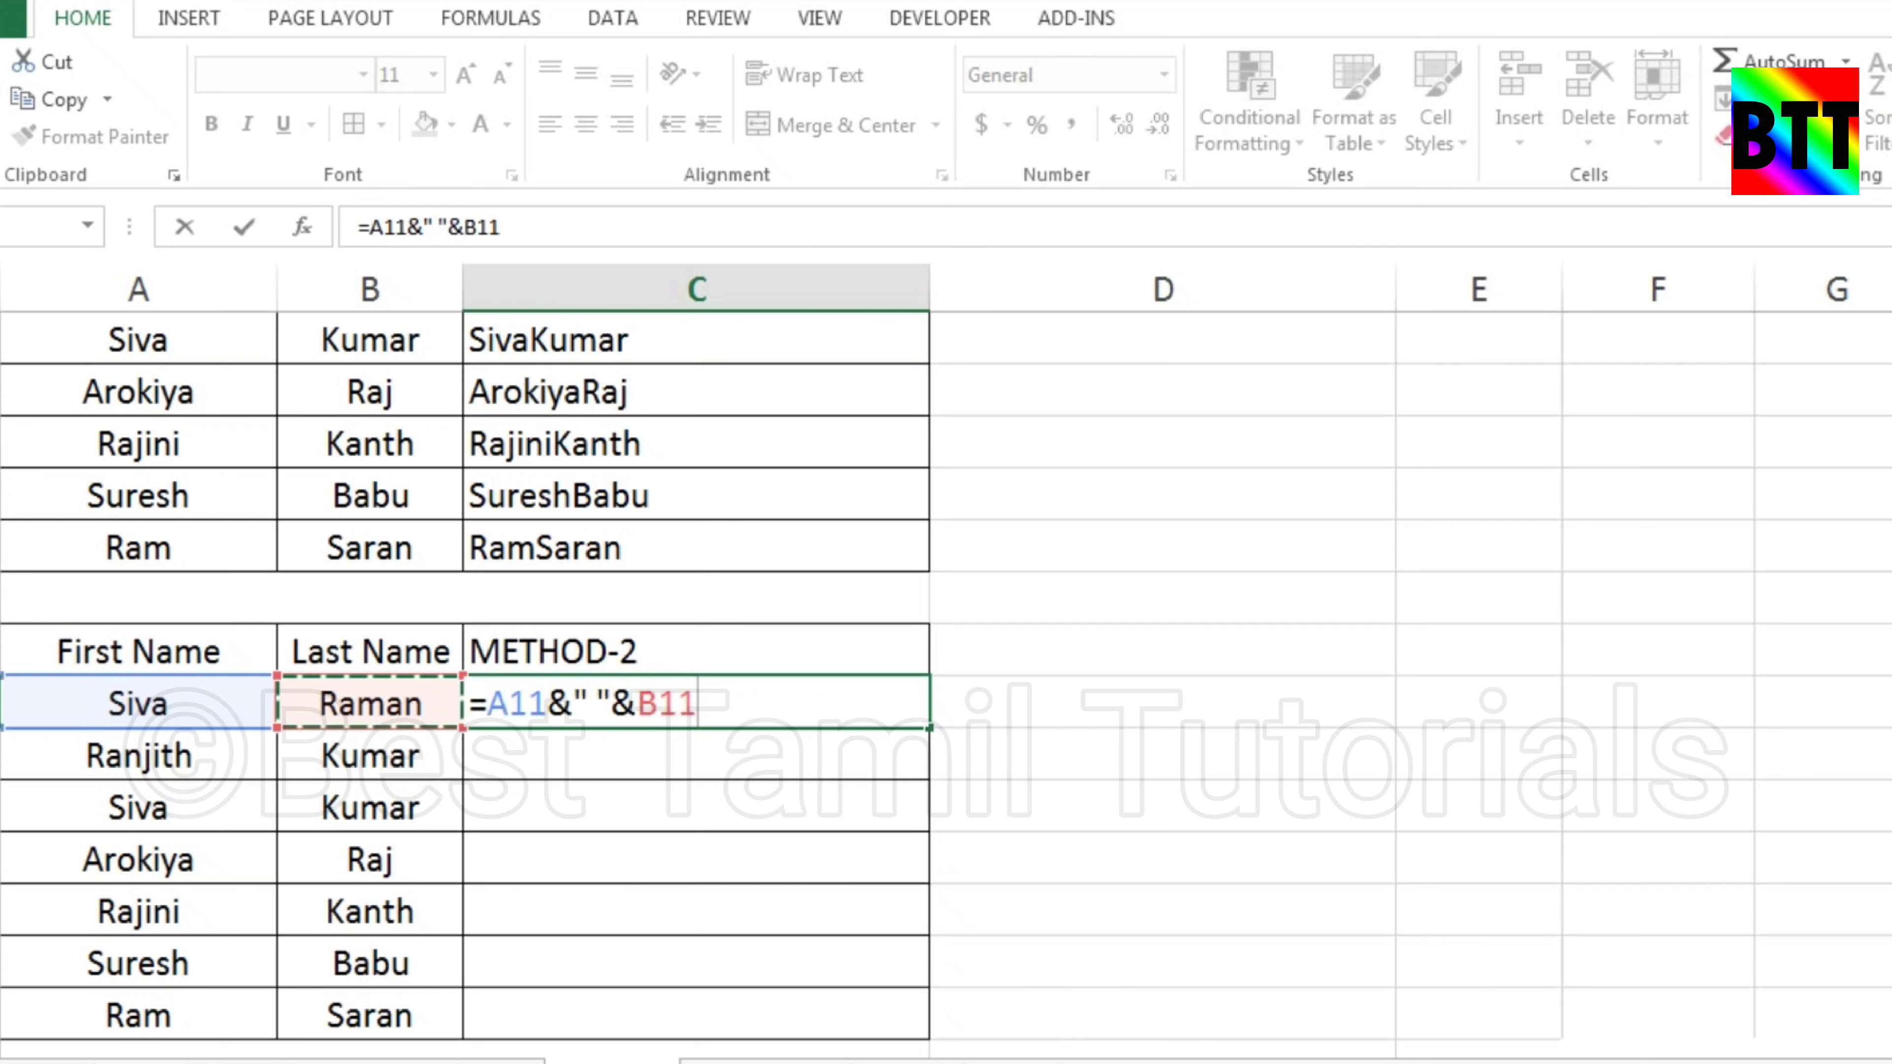
pyautogui.press('Return')
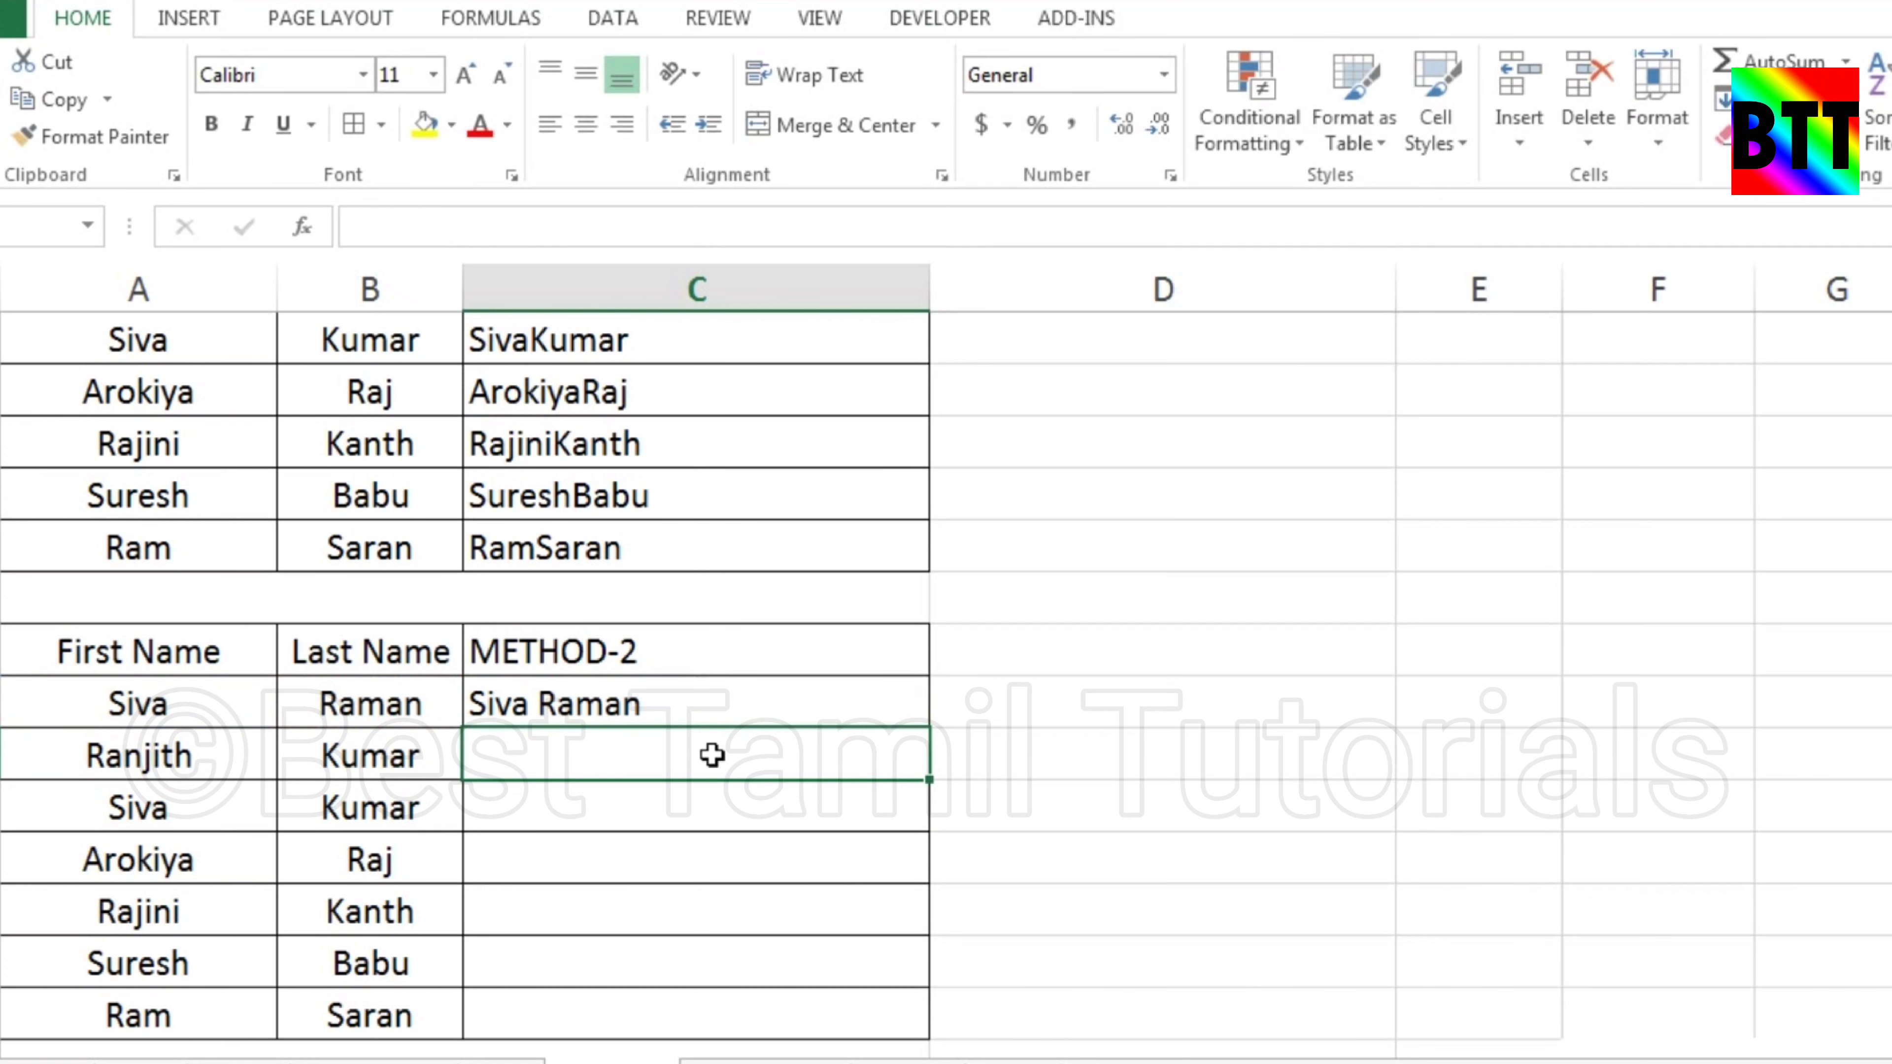
# Copy the space-joining formula down the METHOD-2 column to C17.
pyautogui.click(696, 700)
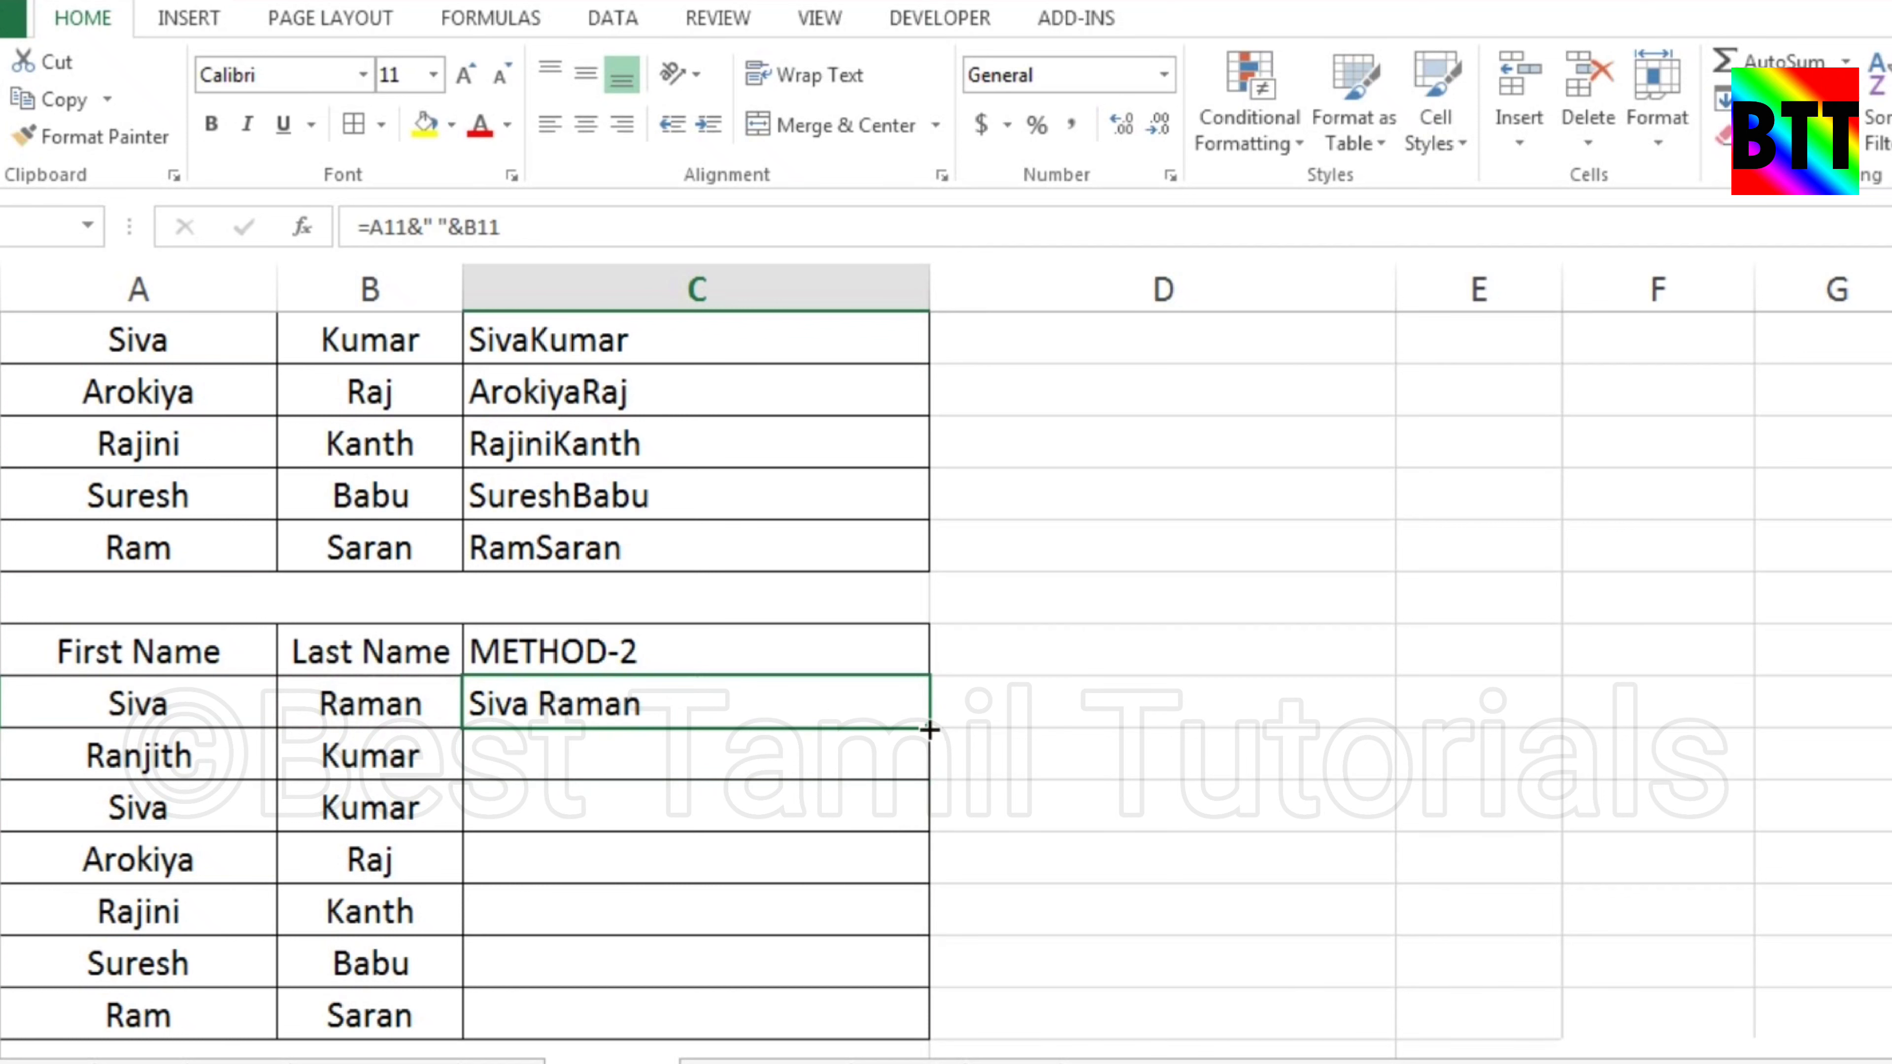
pyautogui.doubleClick(929, 729)
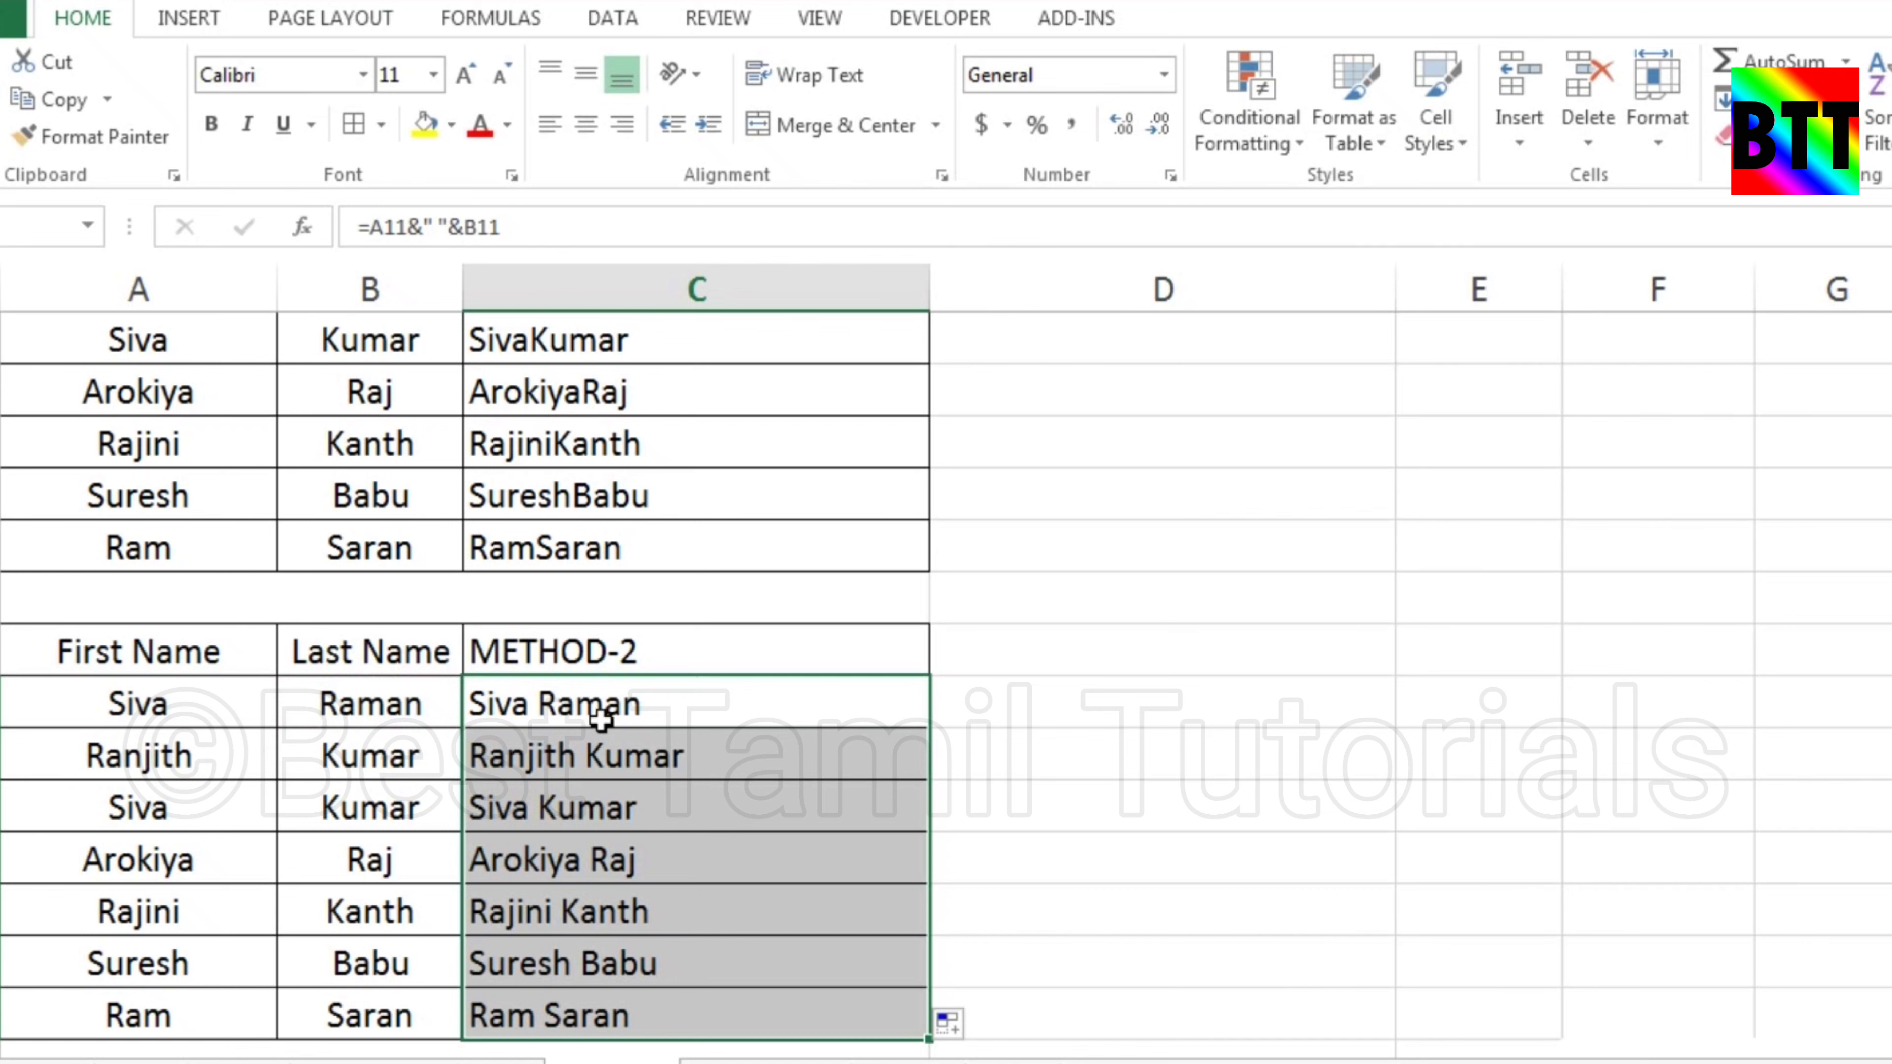
pyautogui.scroll(1, 603, 831)
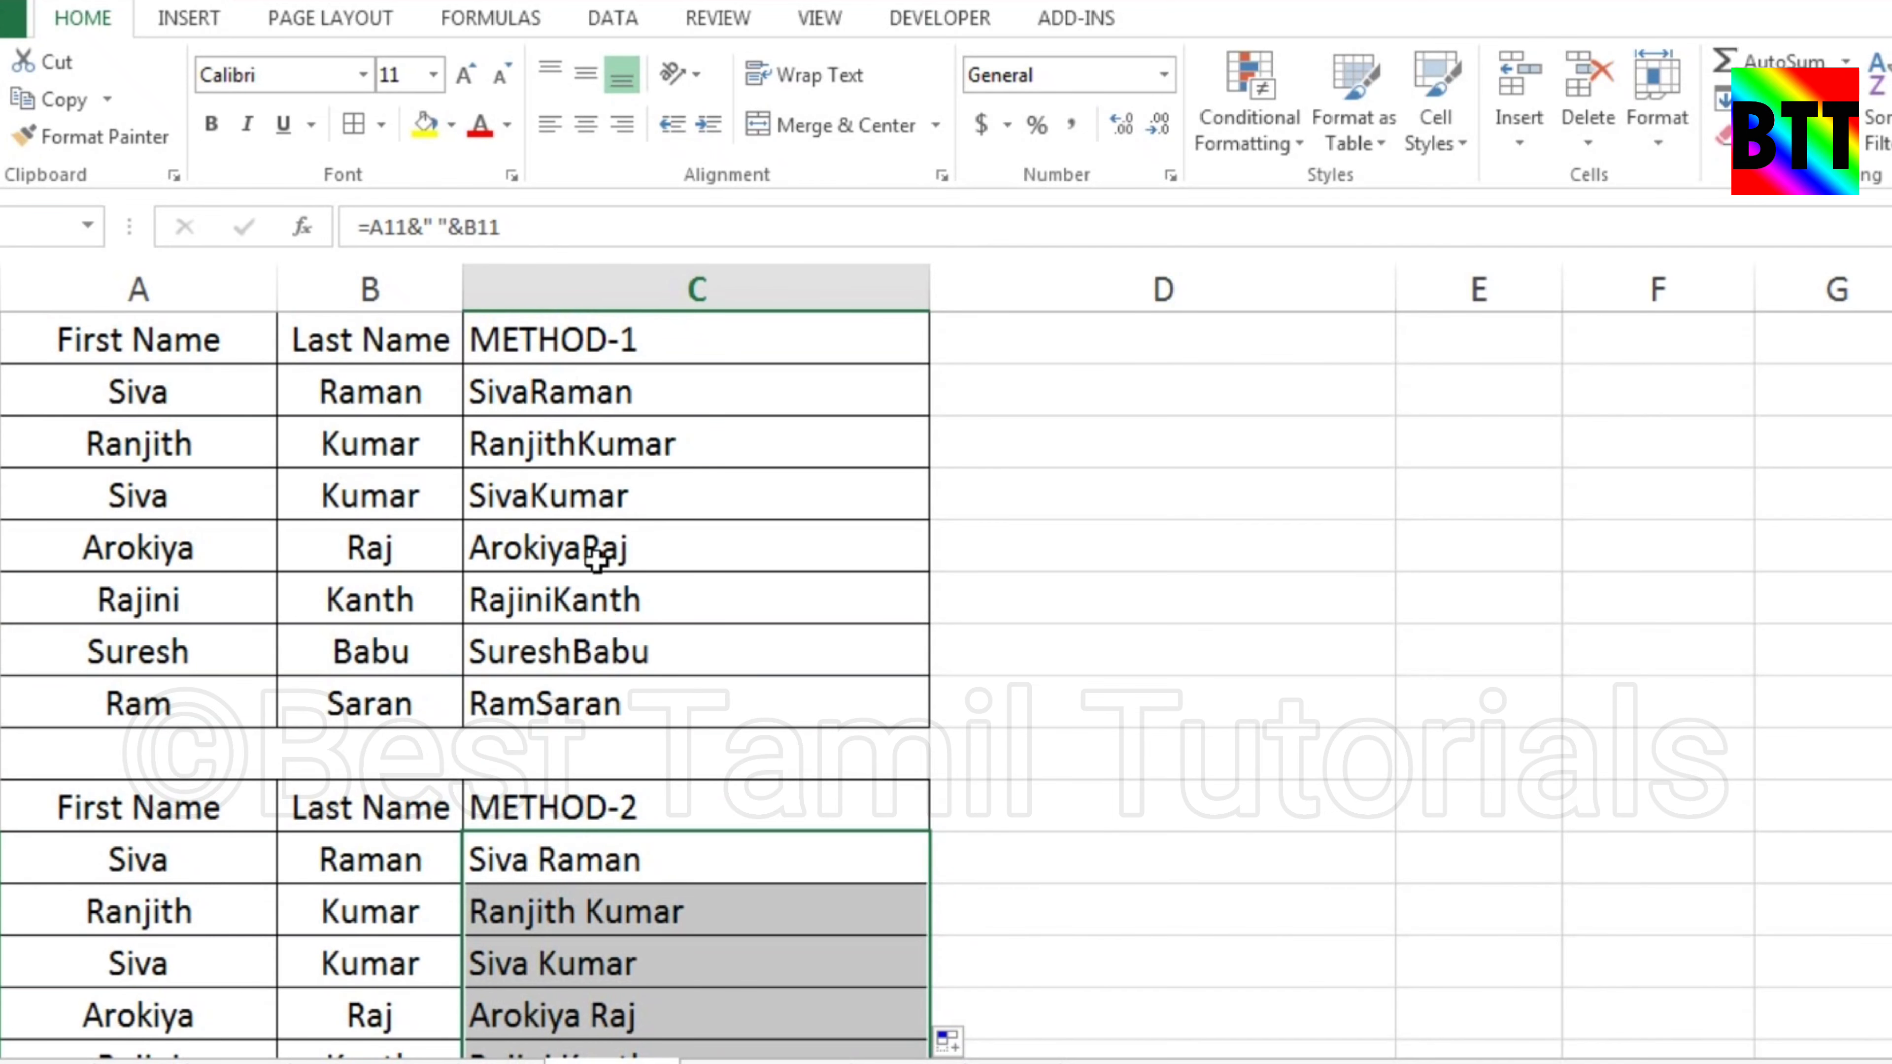
pyautogui.scroll(-1, 688, 866)
pyautogui.scroll(-1, 667, 866)
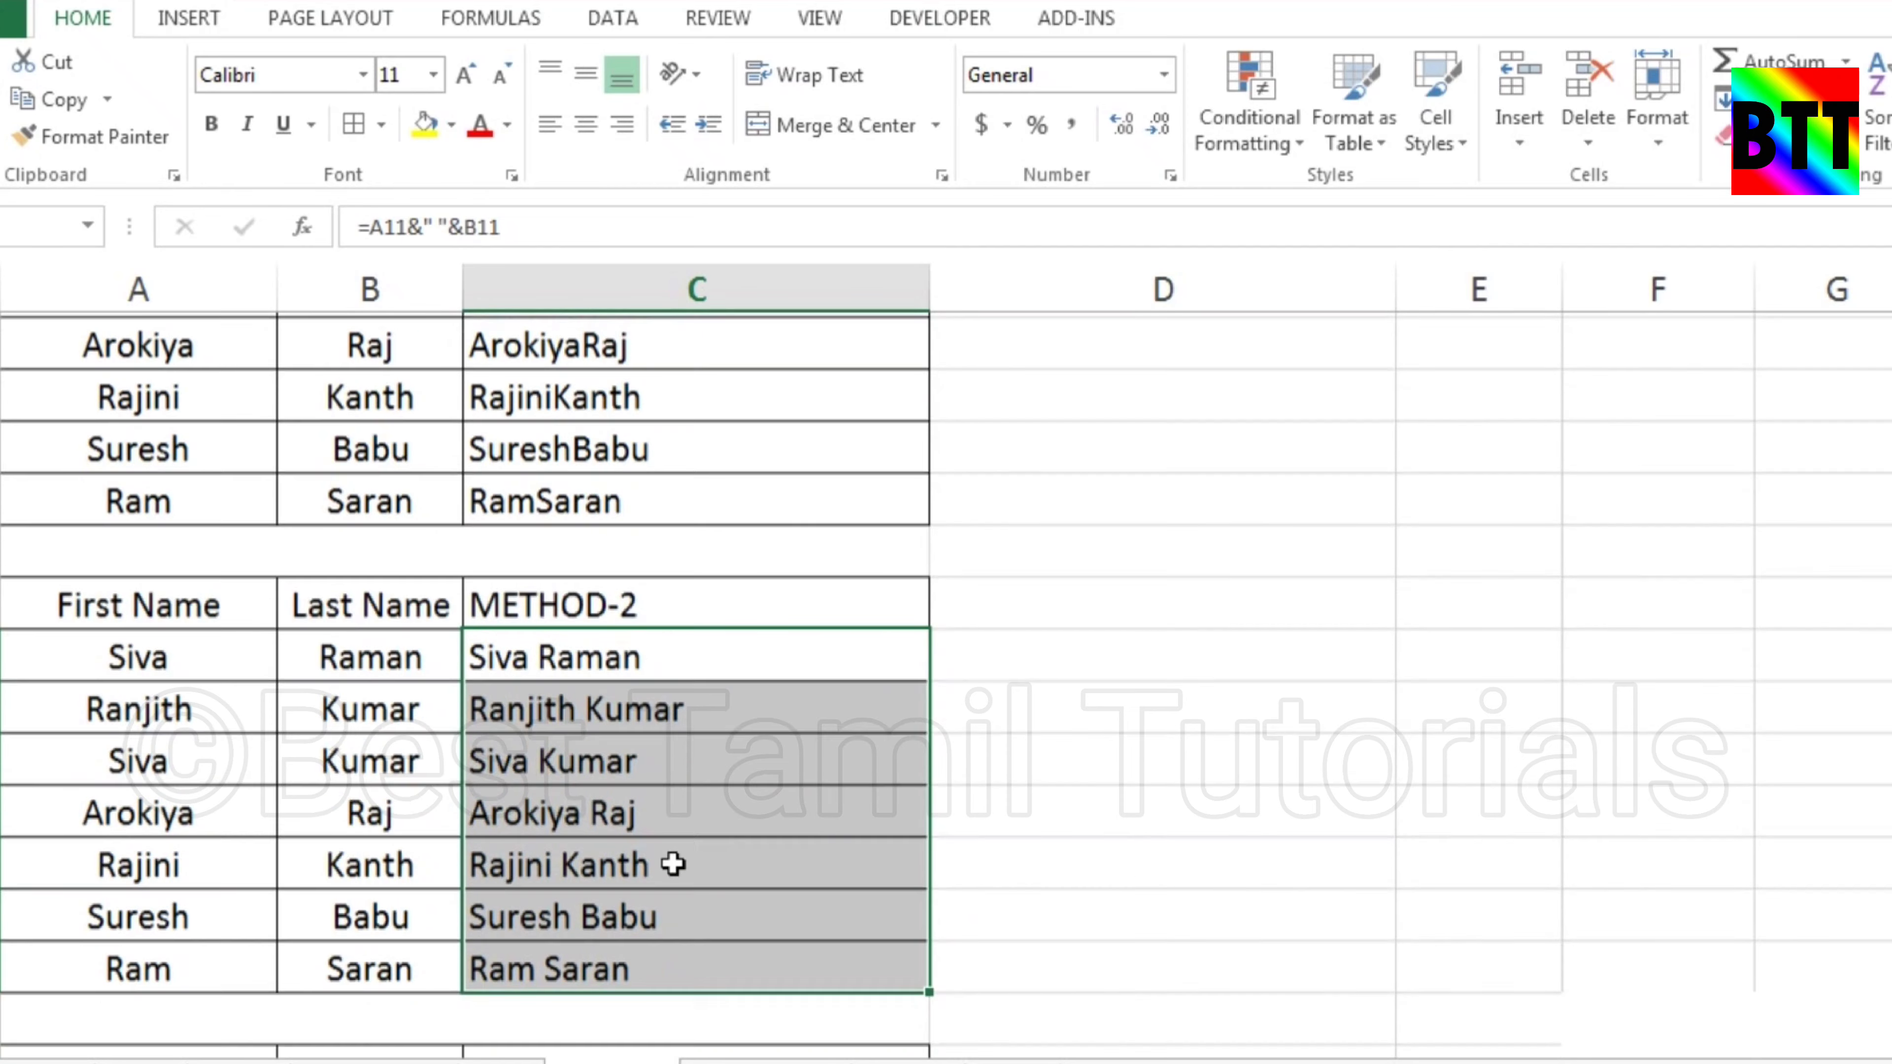
pyautogui.scroll(-2, 671, 866)
pyautogui.scroll(-1, 642, 603)
pyautogui.click(647, 548)
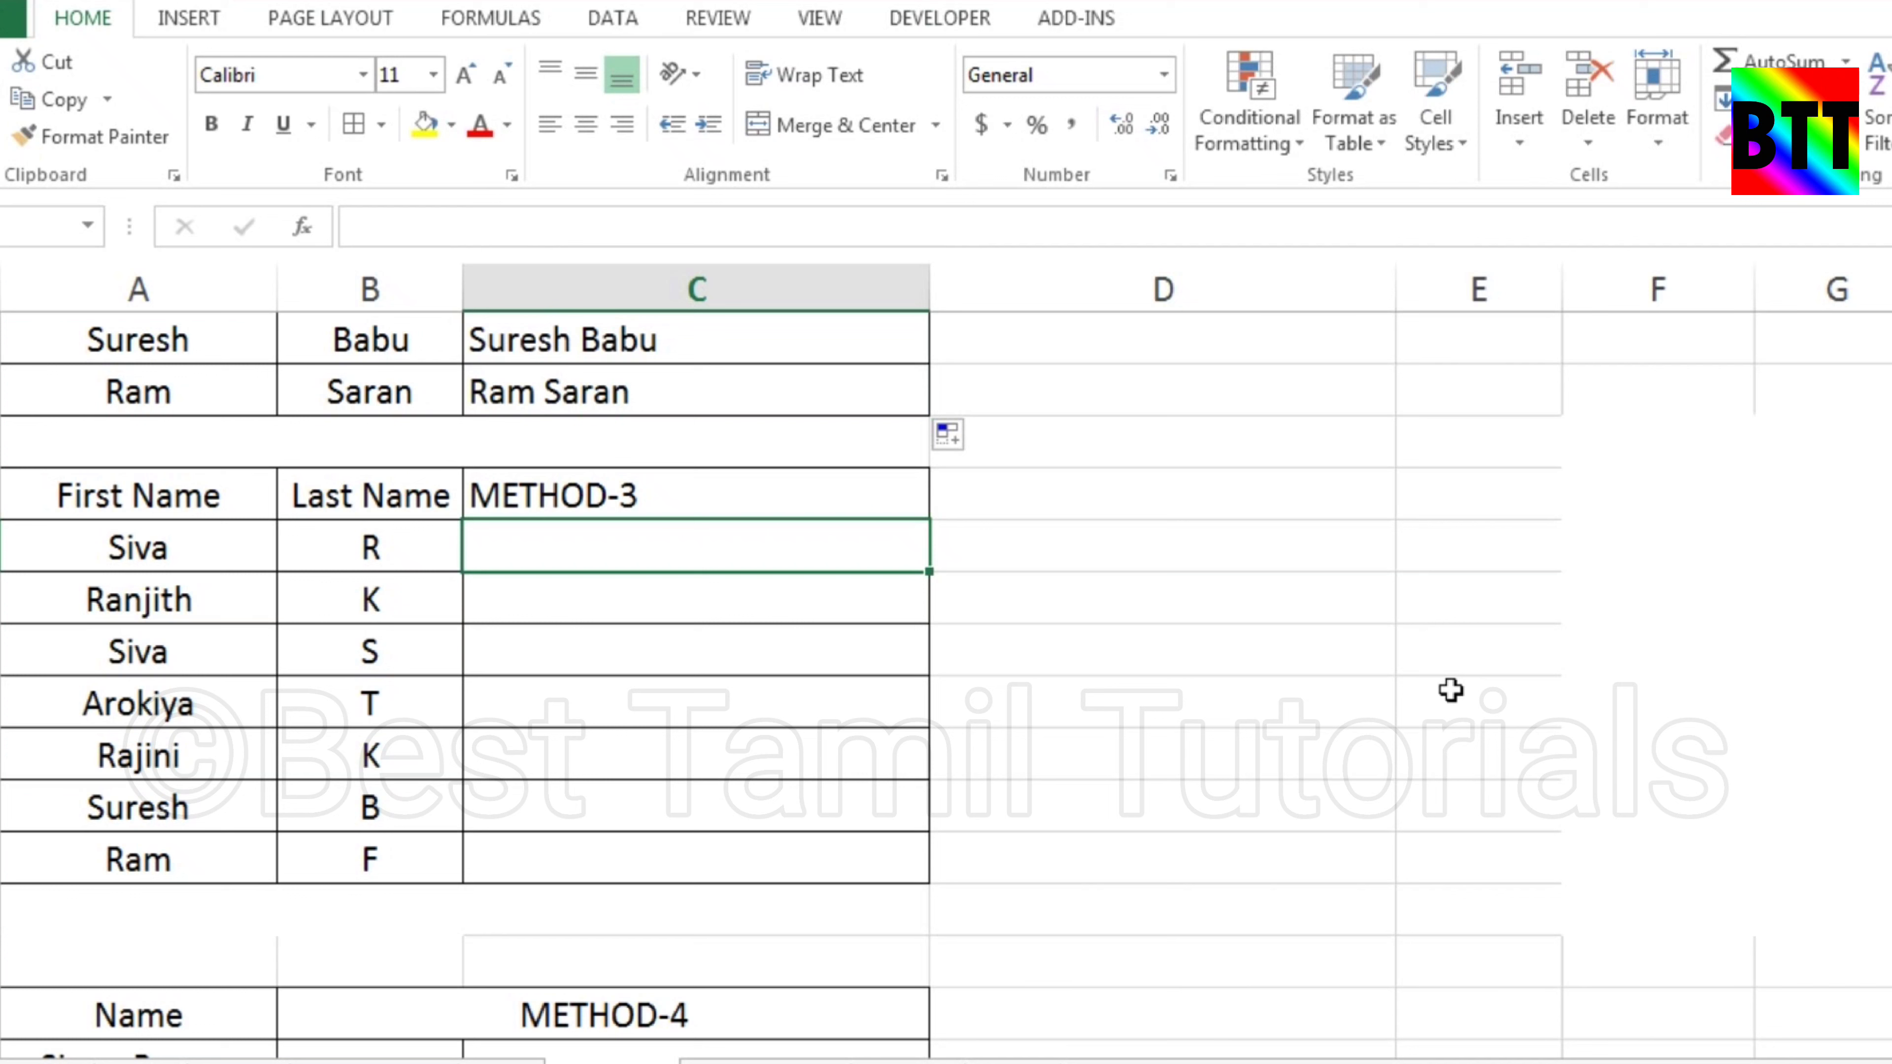
# Enter =A20&"."&B20 in C20 and fill it down to C27 for first-name.initial results.
pyautogui.write('=')
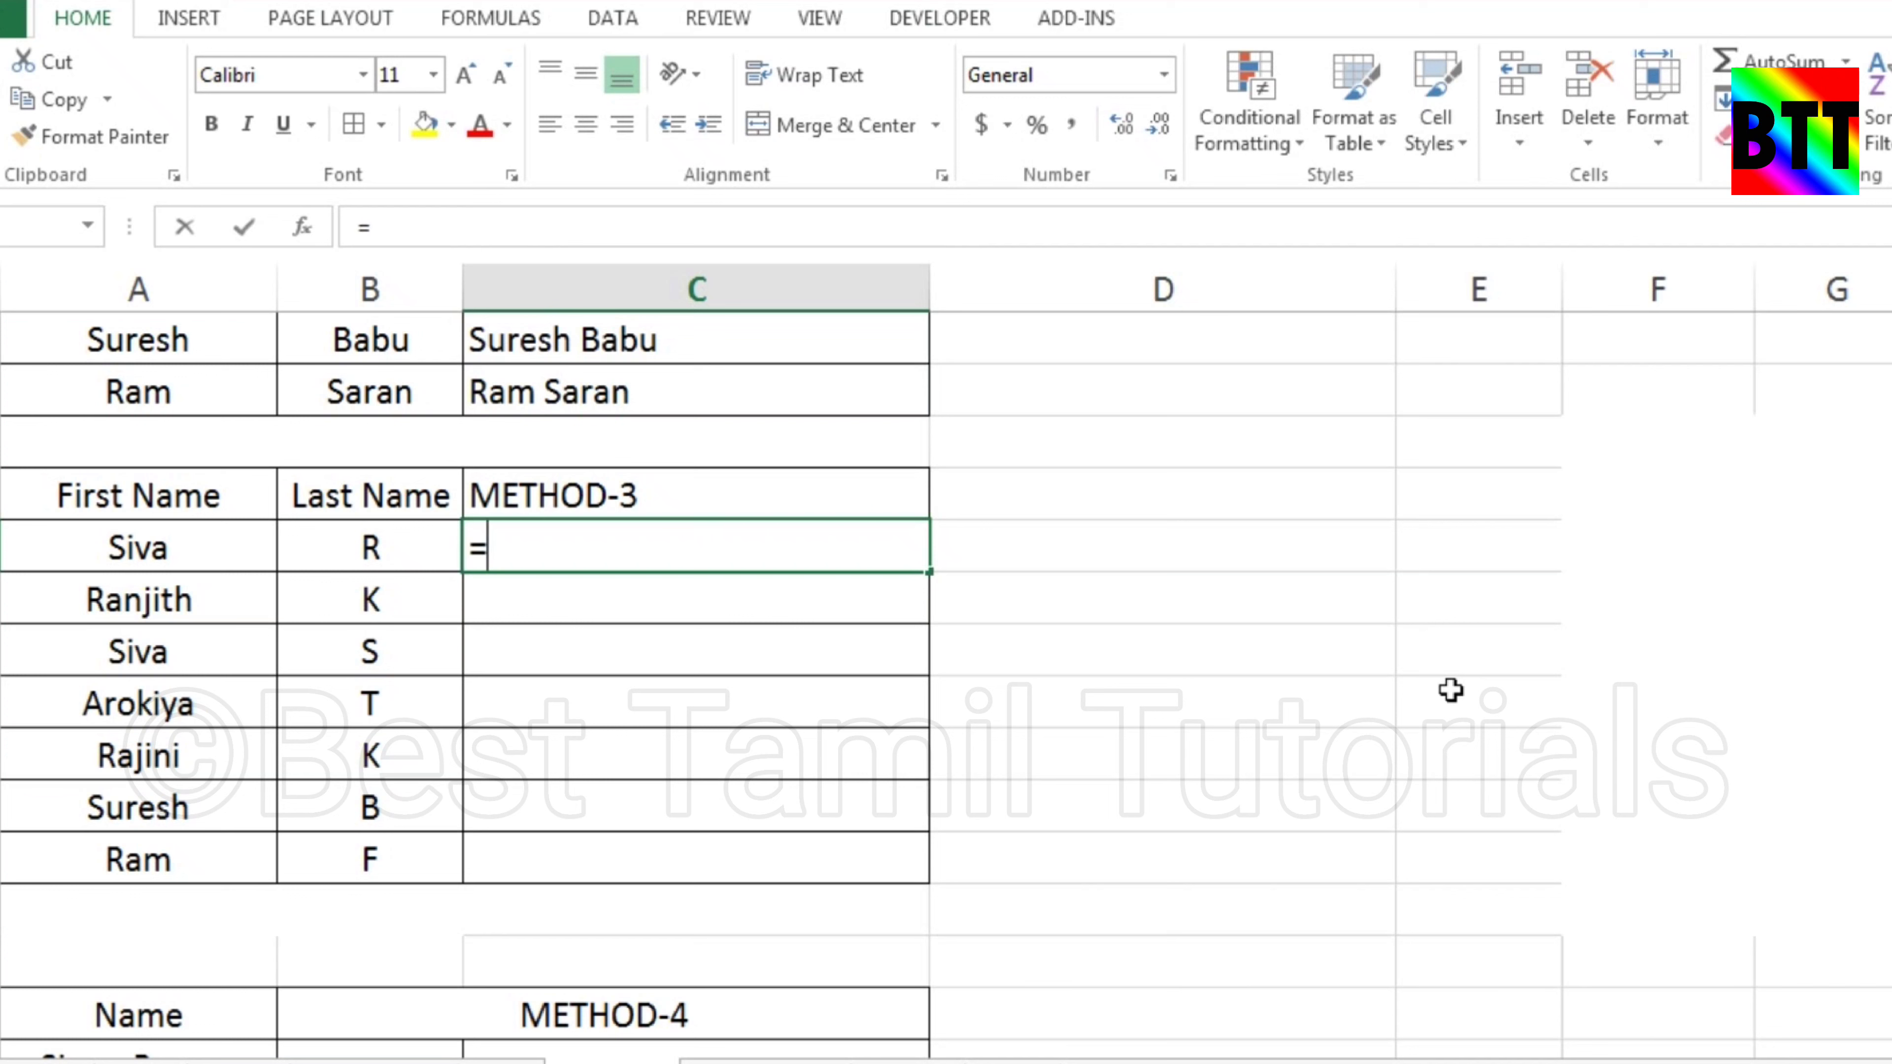
pyautogui.click(175, 548)
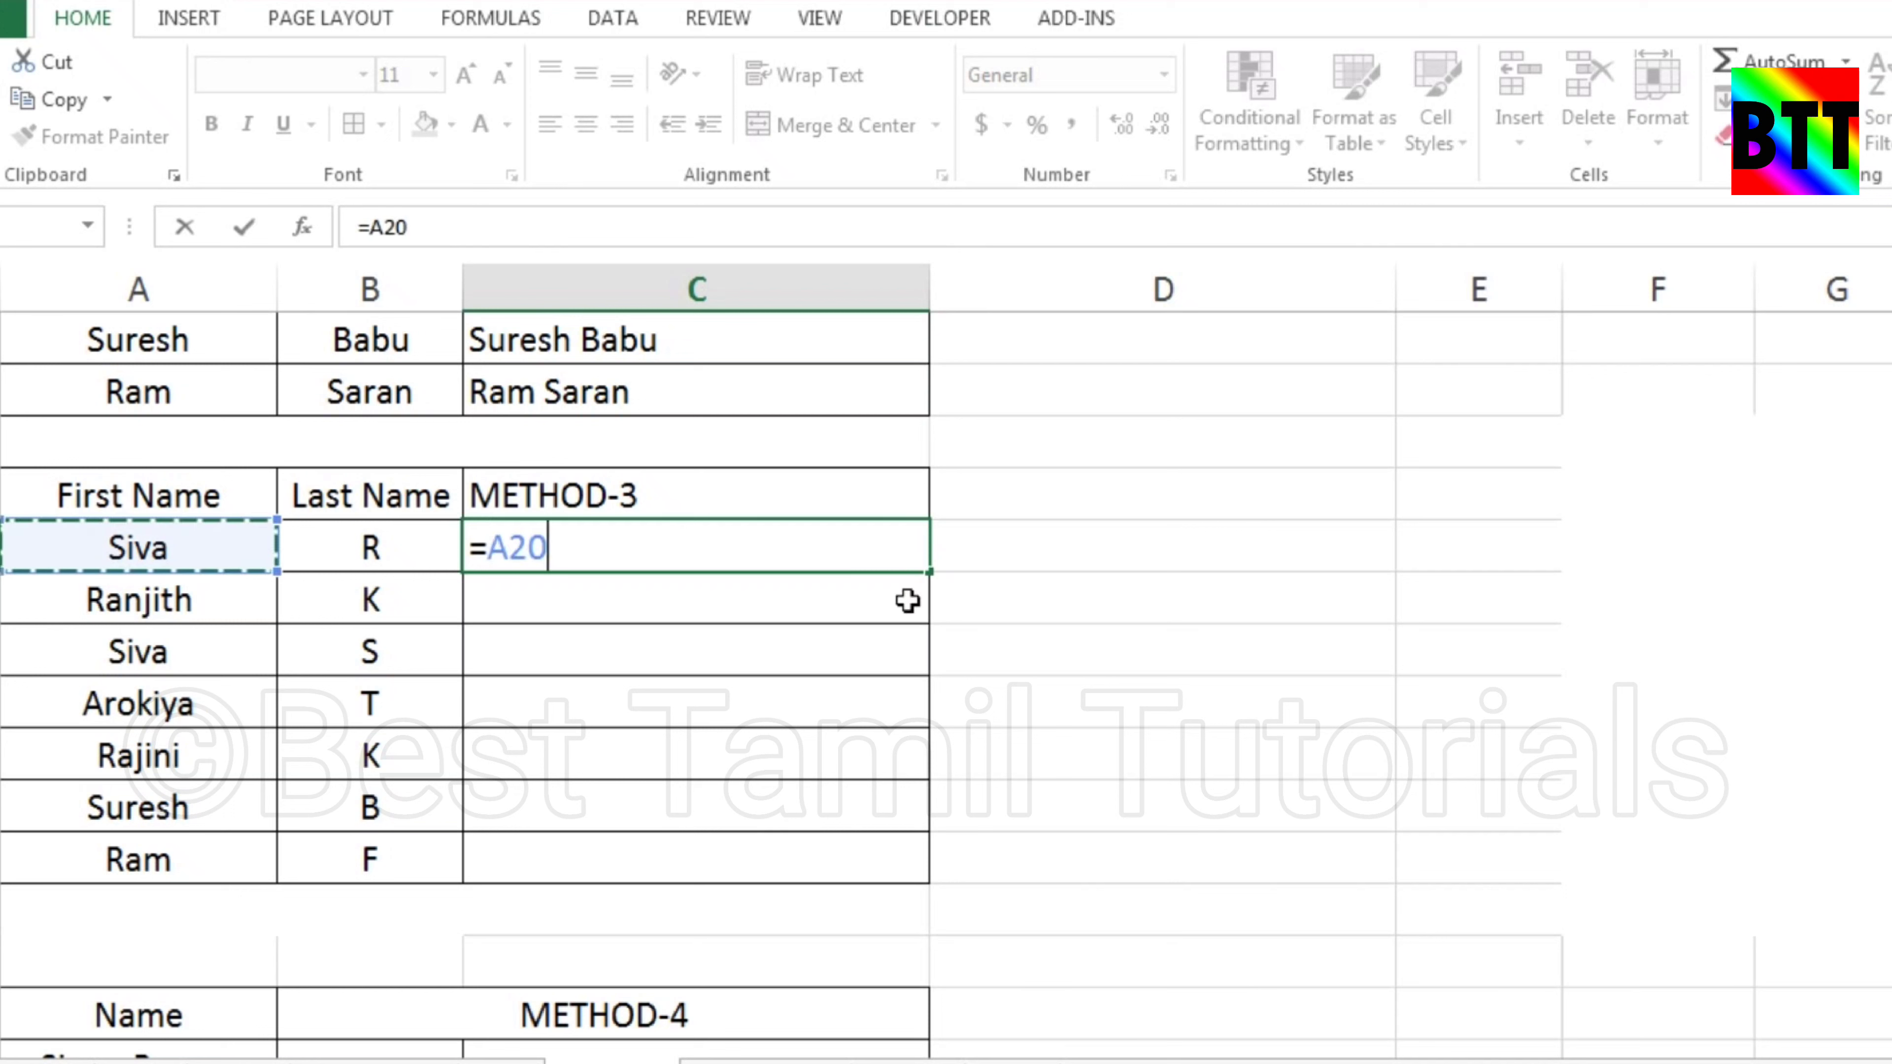
pyautogui.write('&')
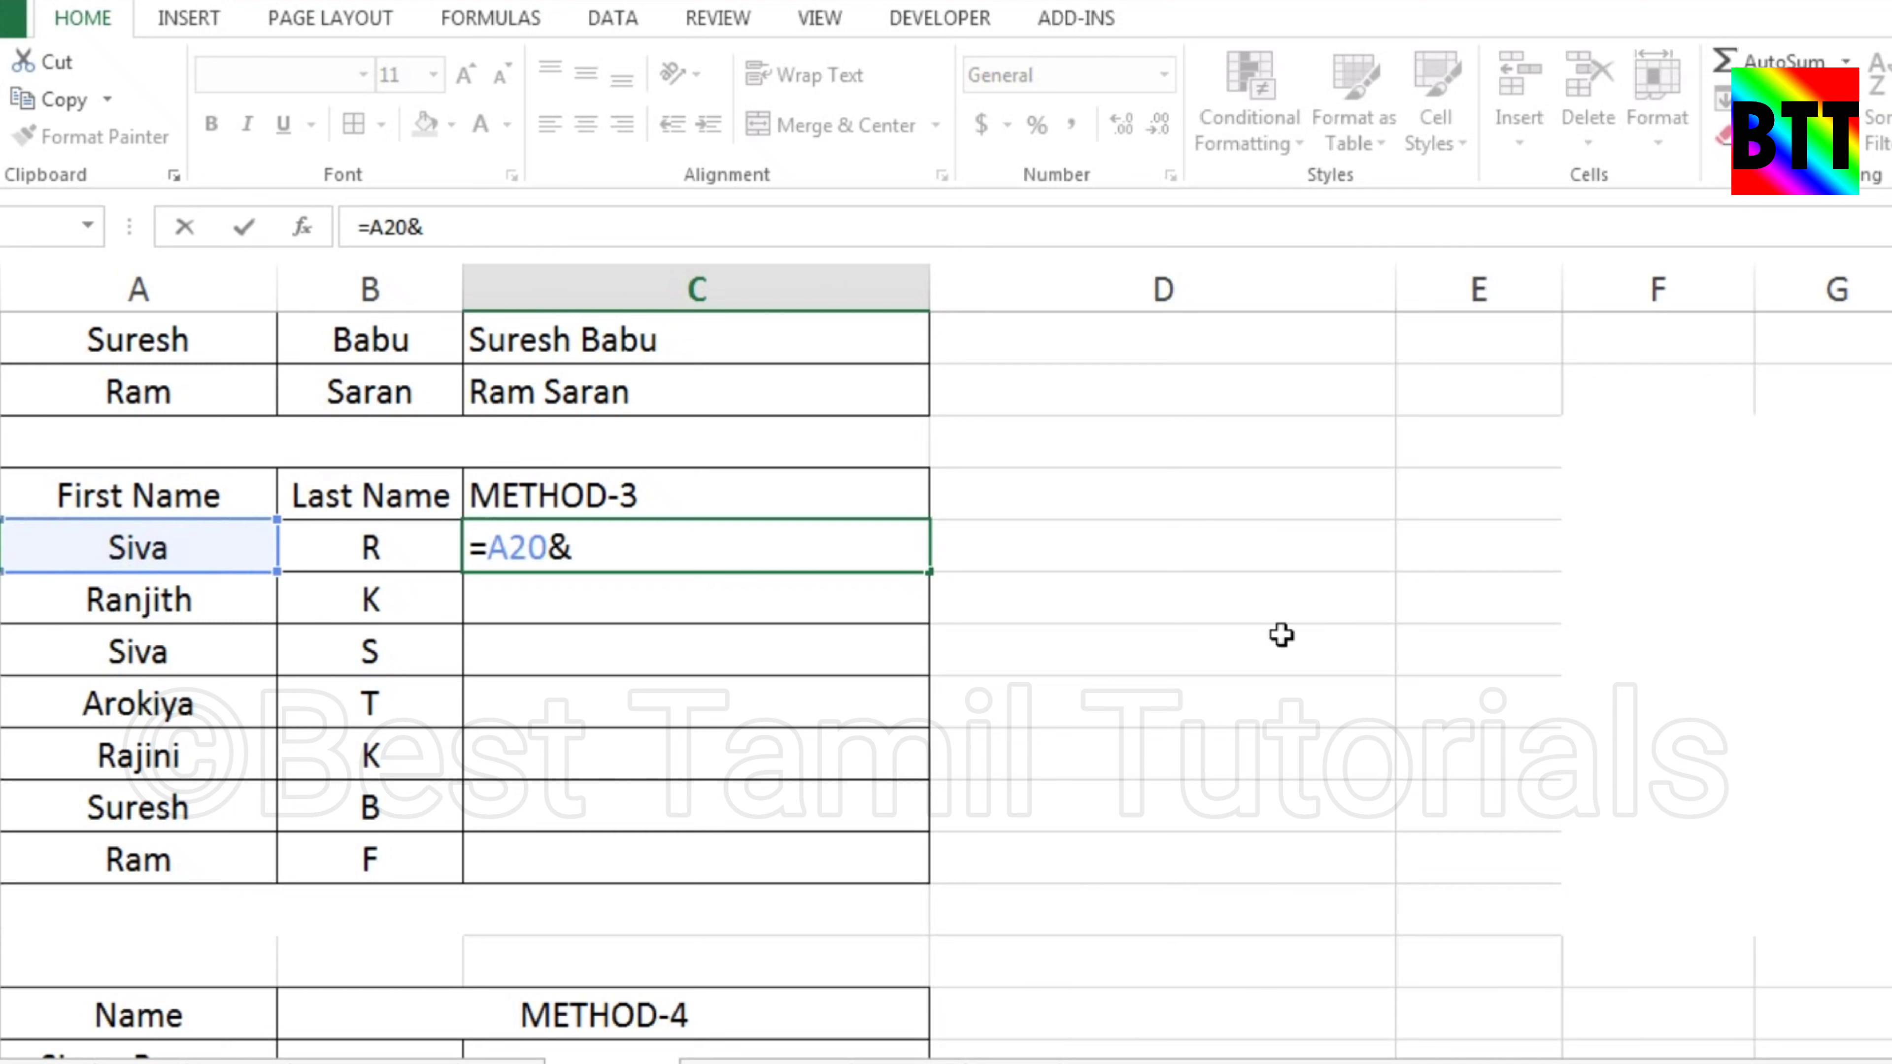
pyautogui.write('".')
pyautogui.write('"')
pyautogui.write('&')
pyautogui.click(338, 540)
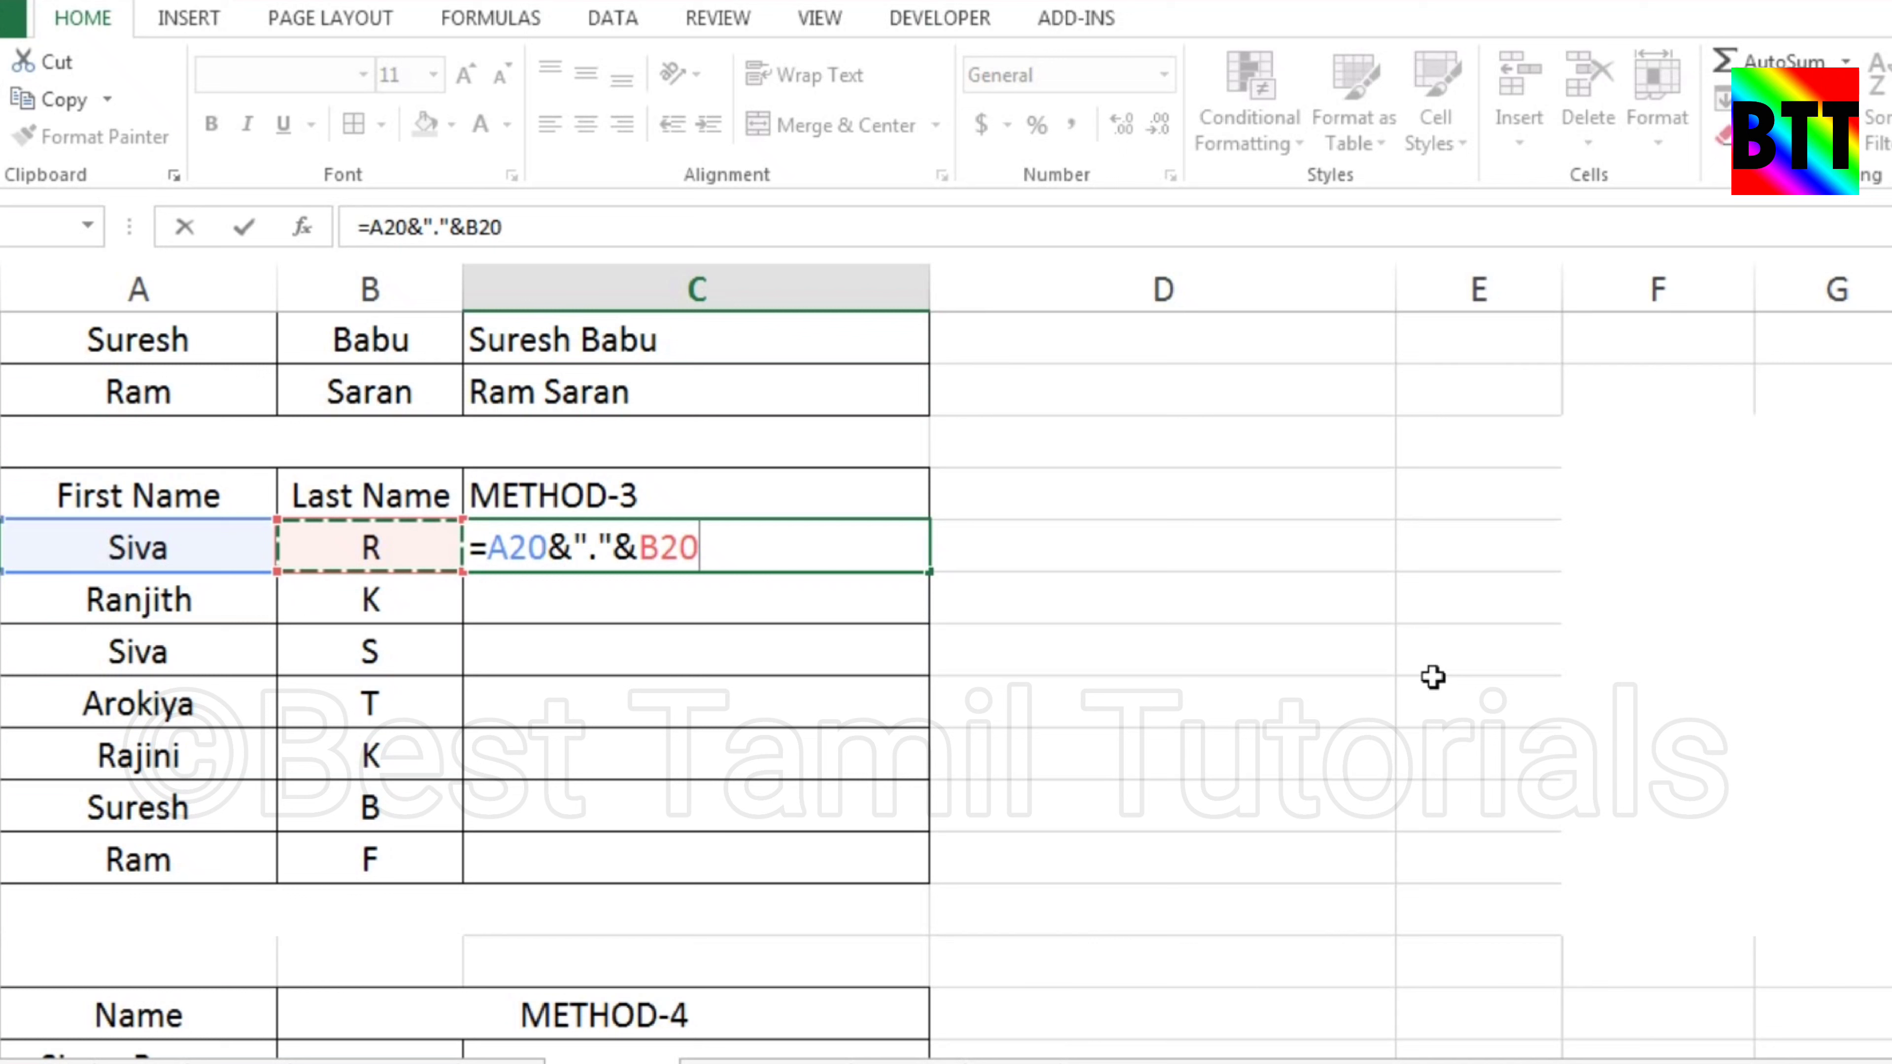
pyautogui.press('Return')
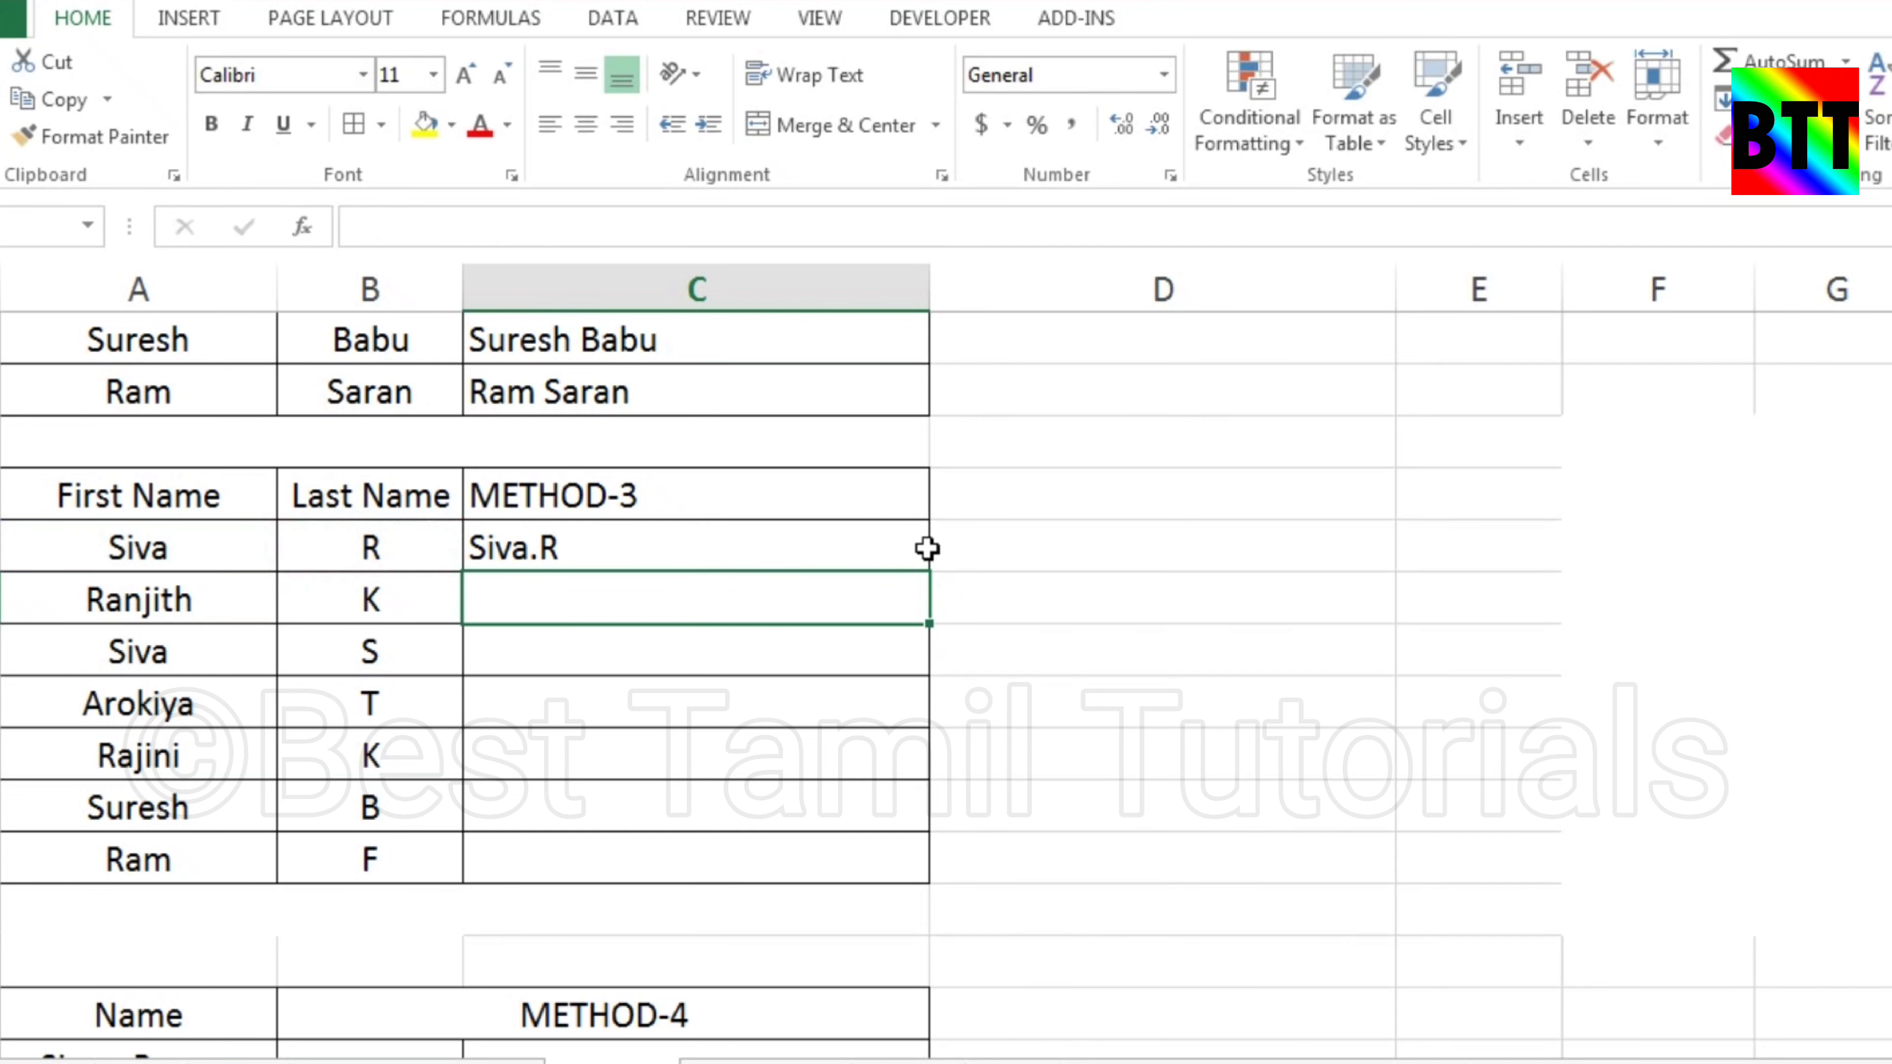
pyautogui.click(901, 551)
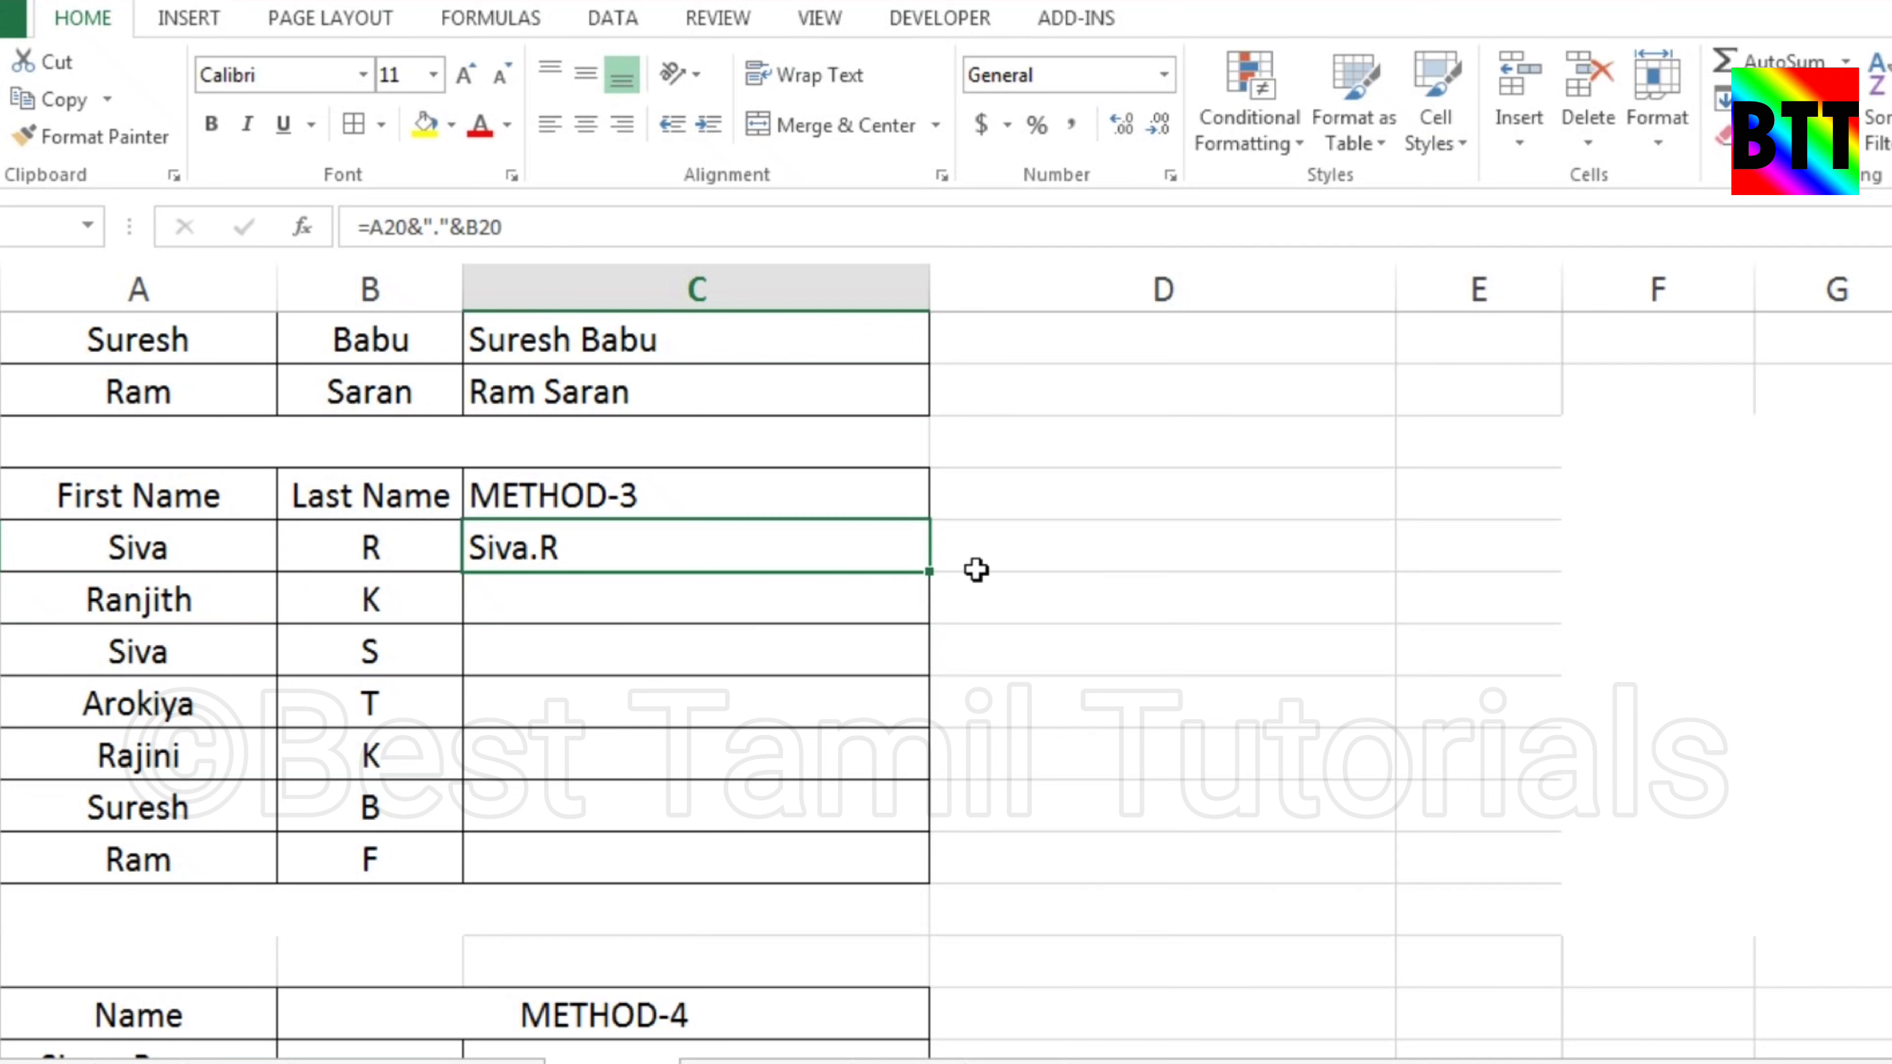
pyautogui.doubleClick(929, 576)
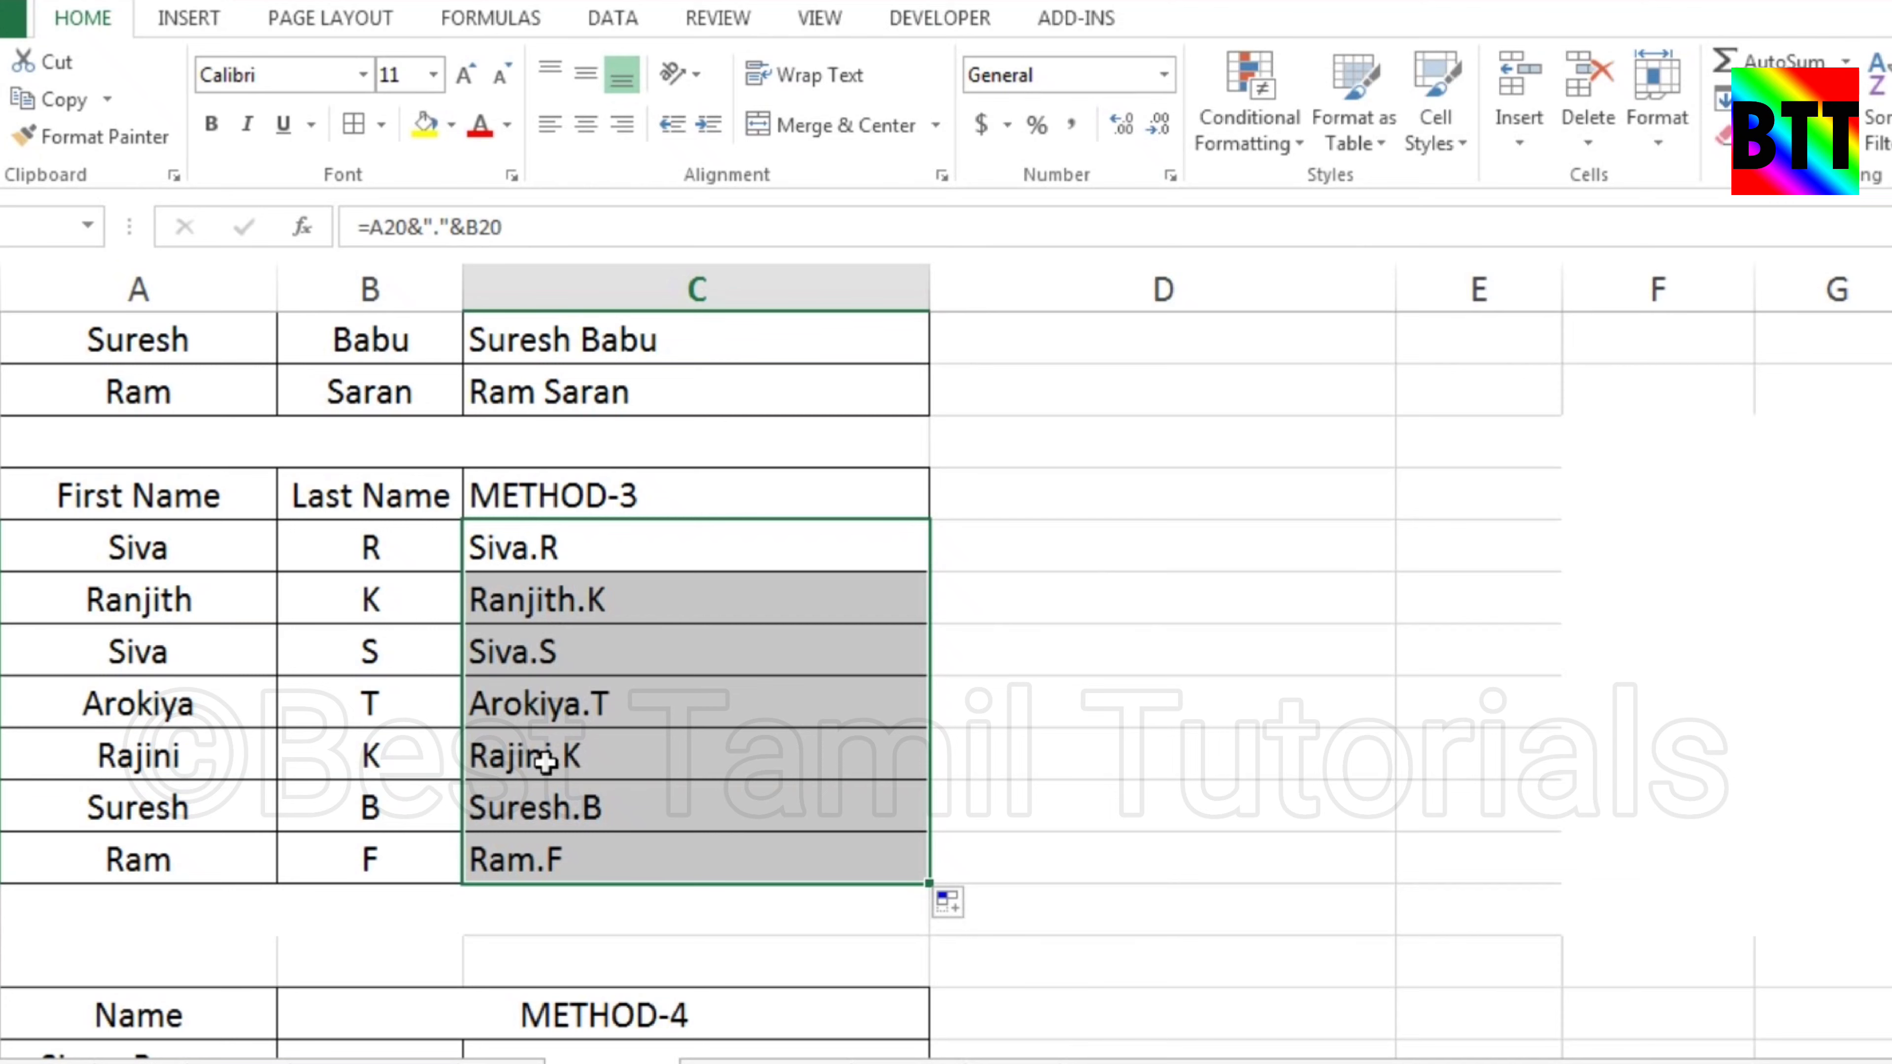
pyautogui.scroll(-2, 546, 760)
# Type the first row's first name and last name into the METHOD-4 columns as examples.
pyautogui.scroll(-2, 546, 760)
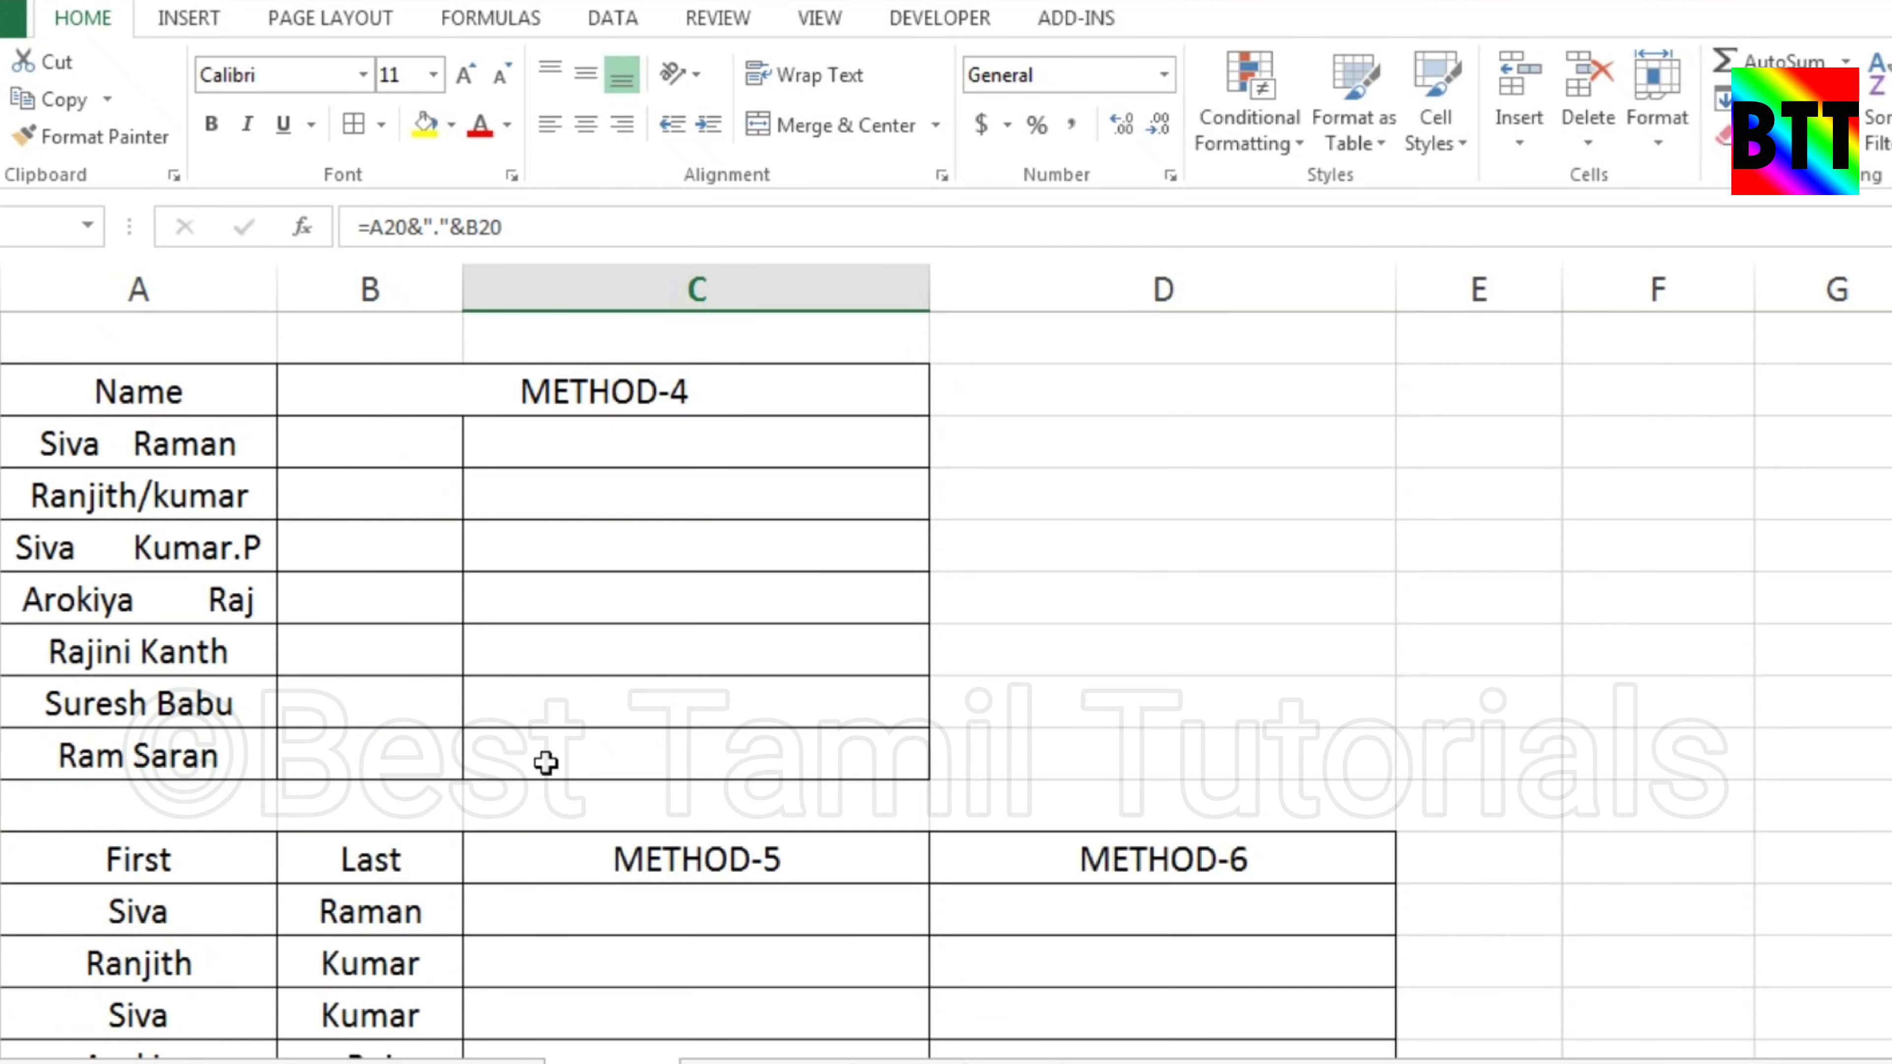
pyautogui.scroll(1, 546, 760)
pyautogui.click(794, 604)
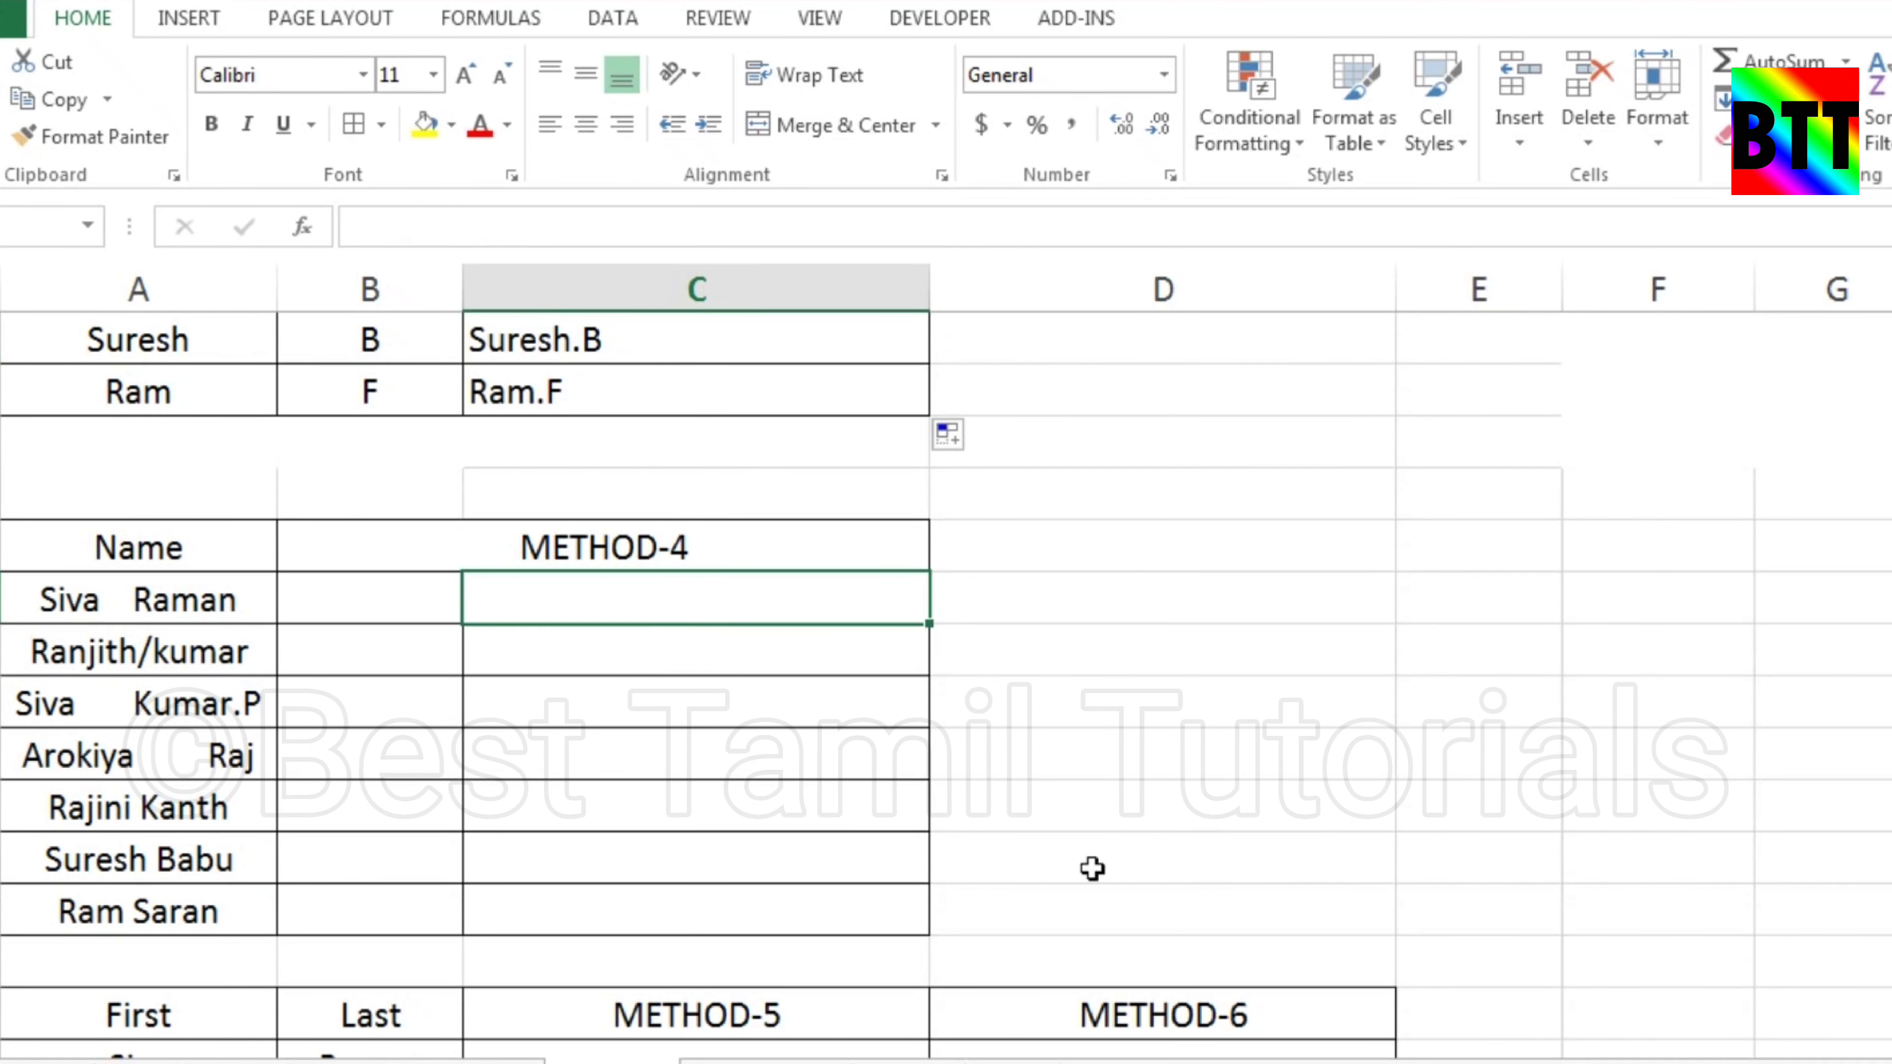
pyautogui.press('Left')
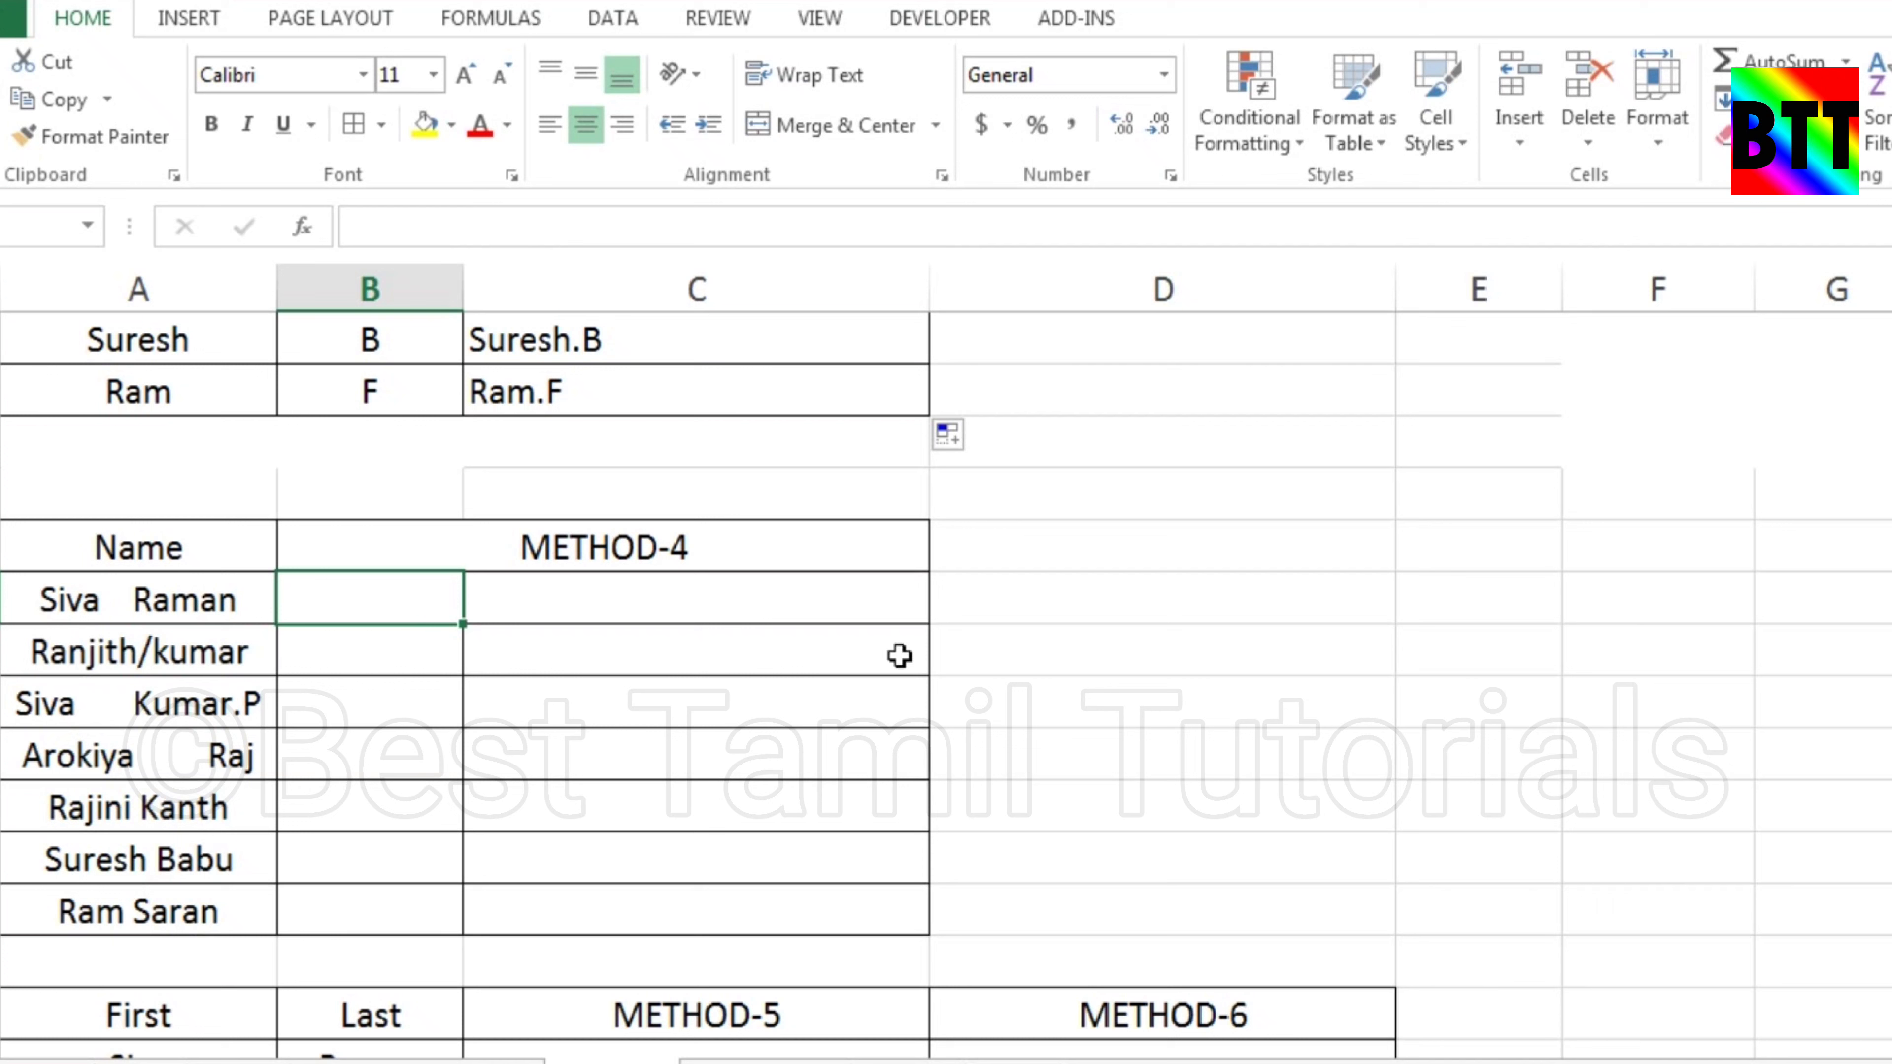
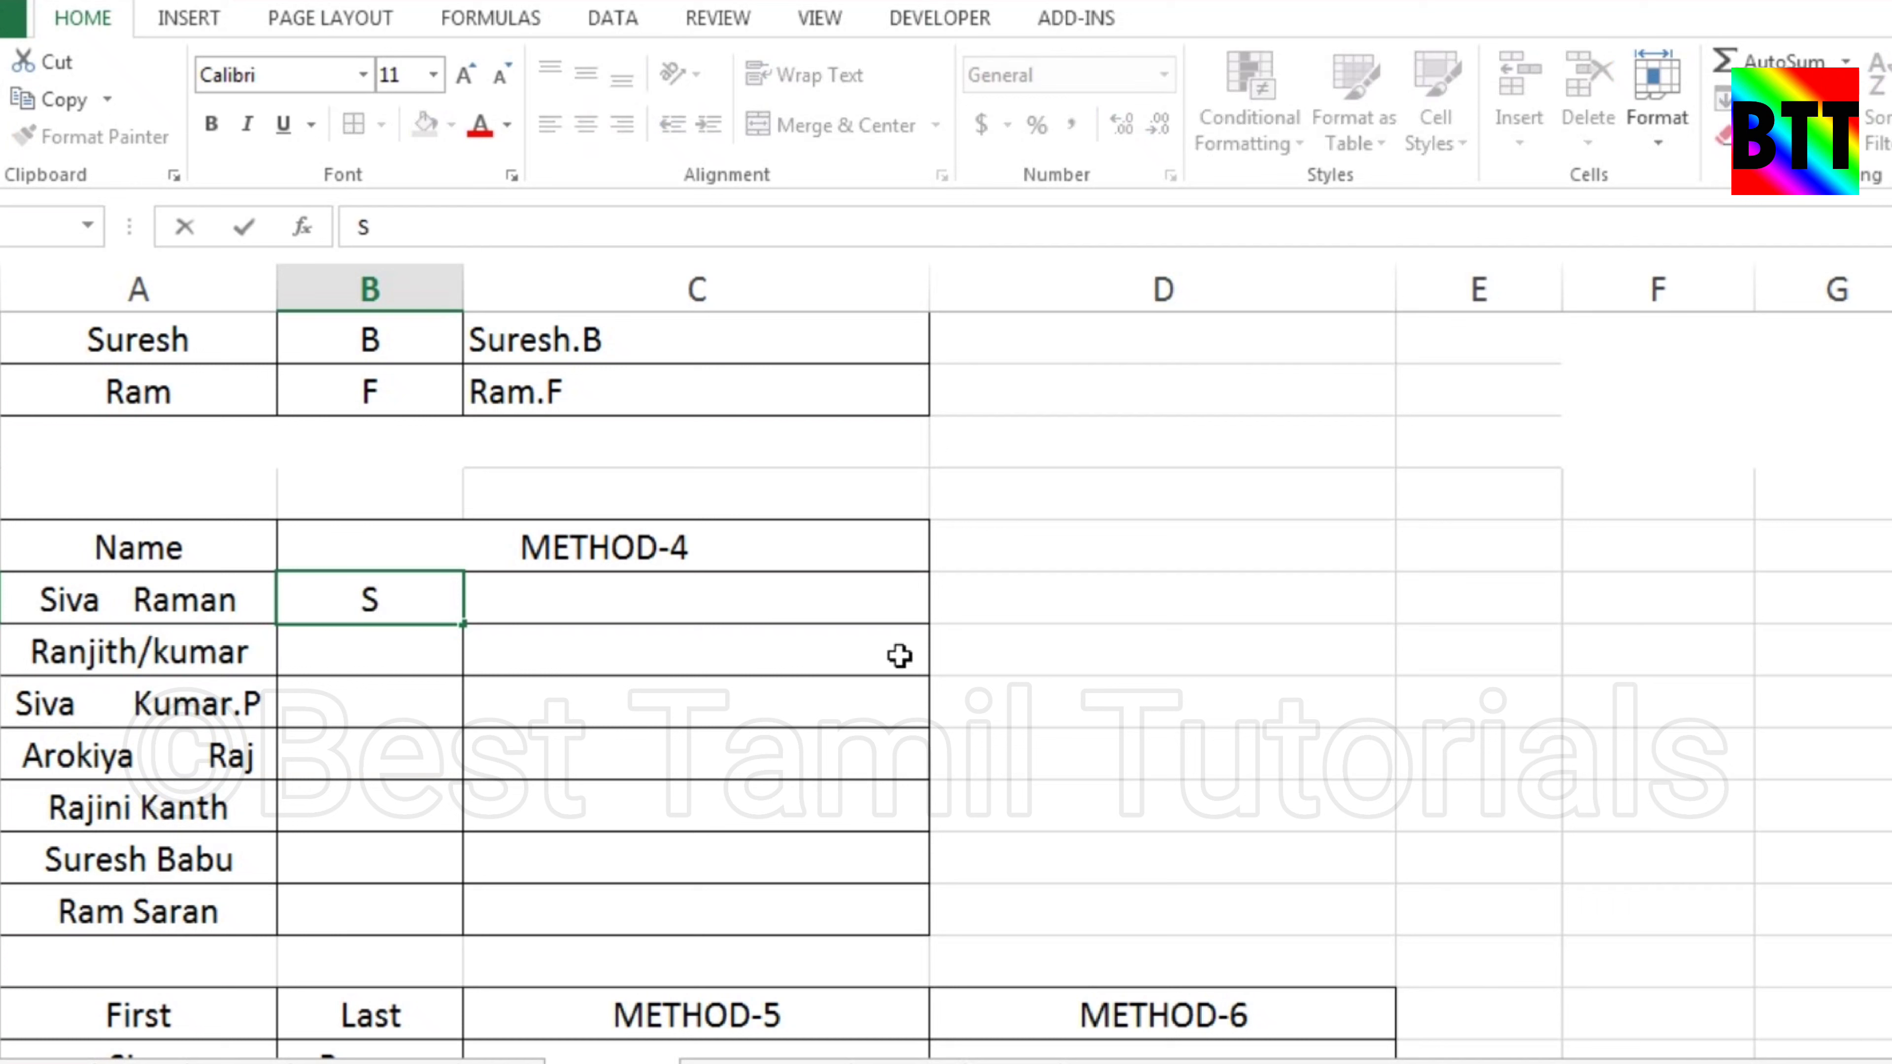
pyautogui.press('Tab')
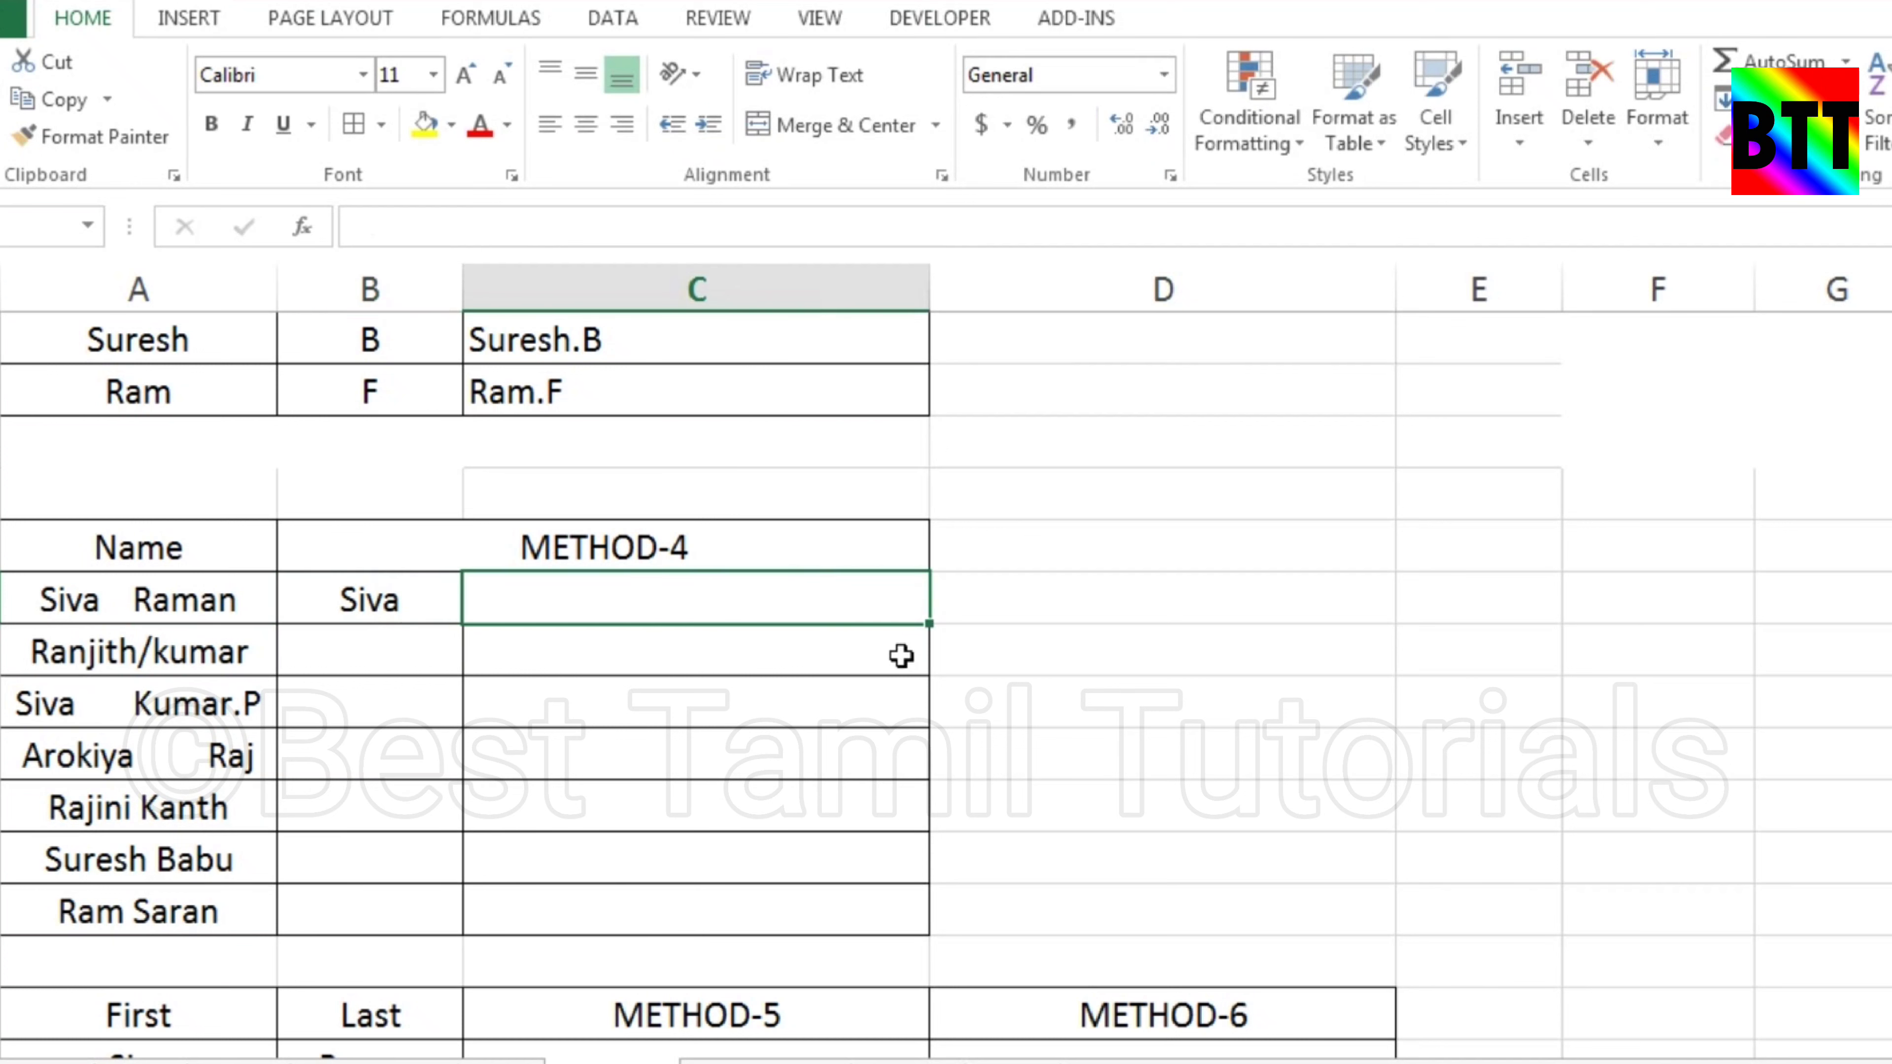
pyautogui.press('Return')
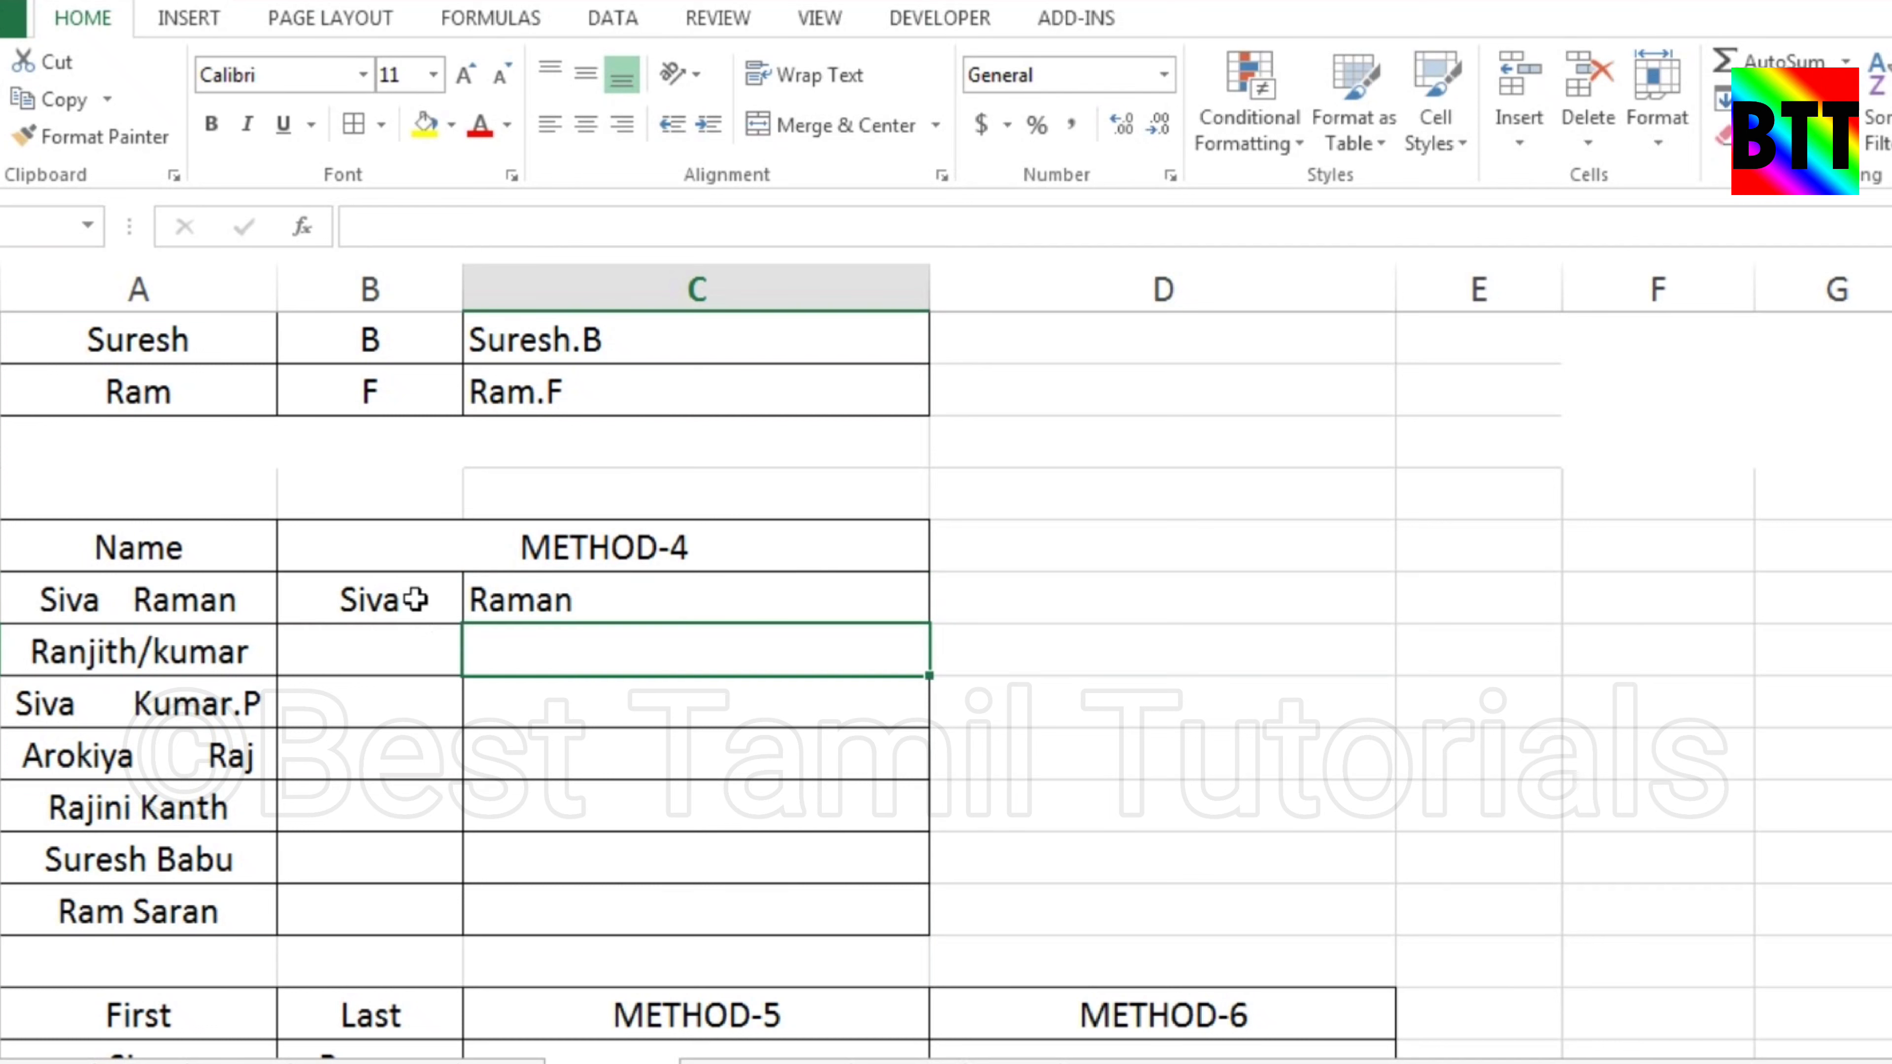
# Middle-align and centre the first- and last-name cells B8:C14.
pyautogui.moveTo(415, 599); pyautogui.dragTo(663, 901)
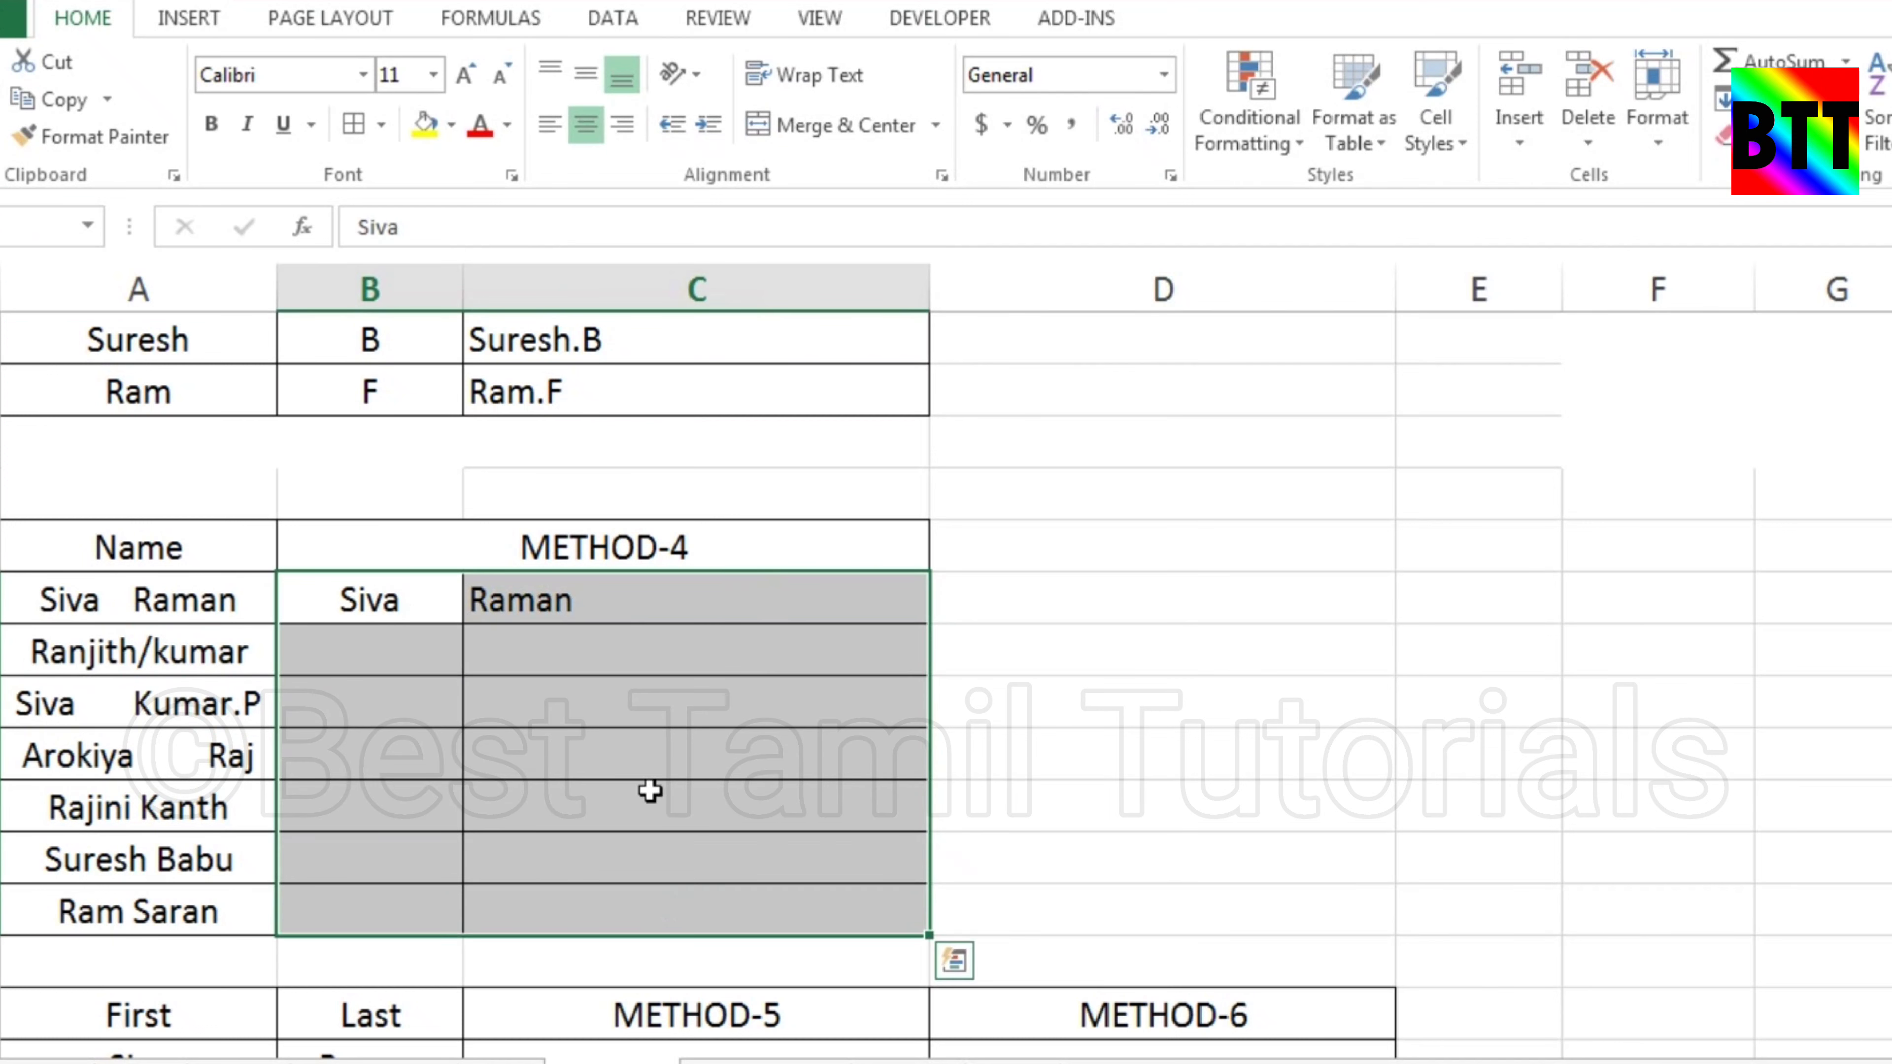
pyautogui.click(585, 75)
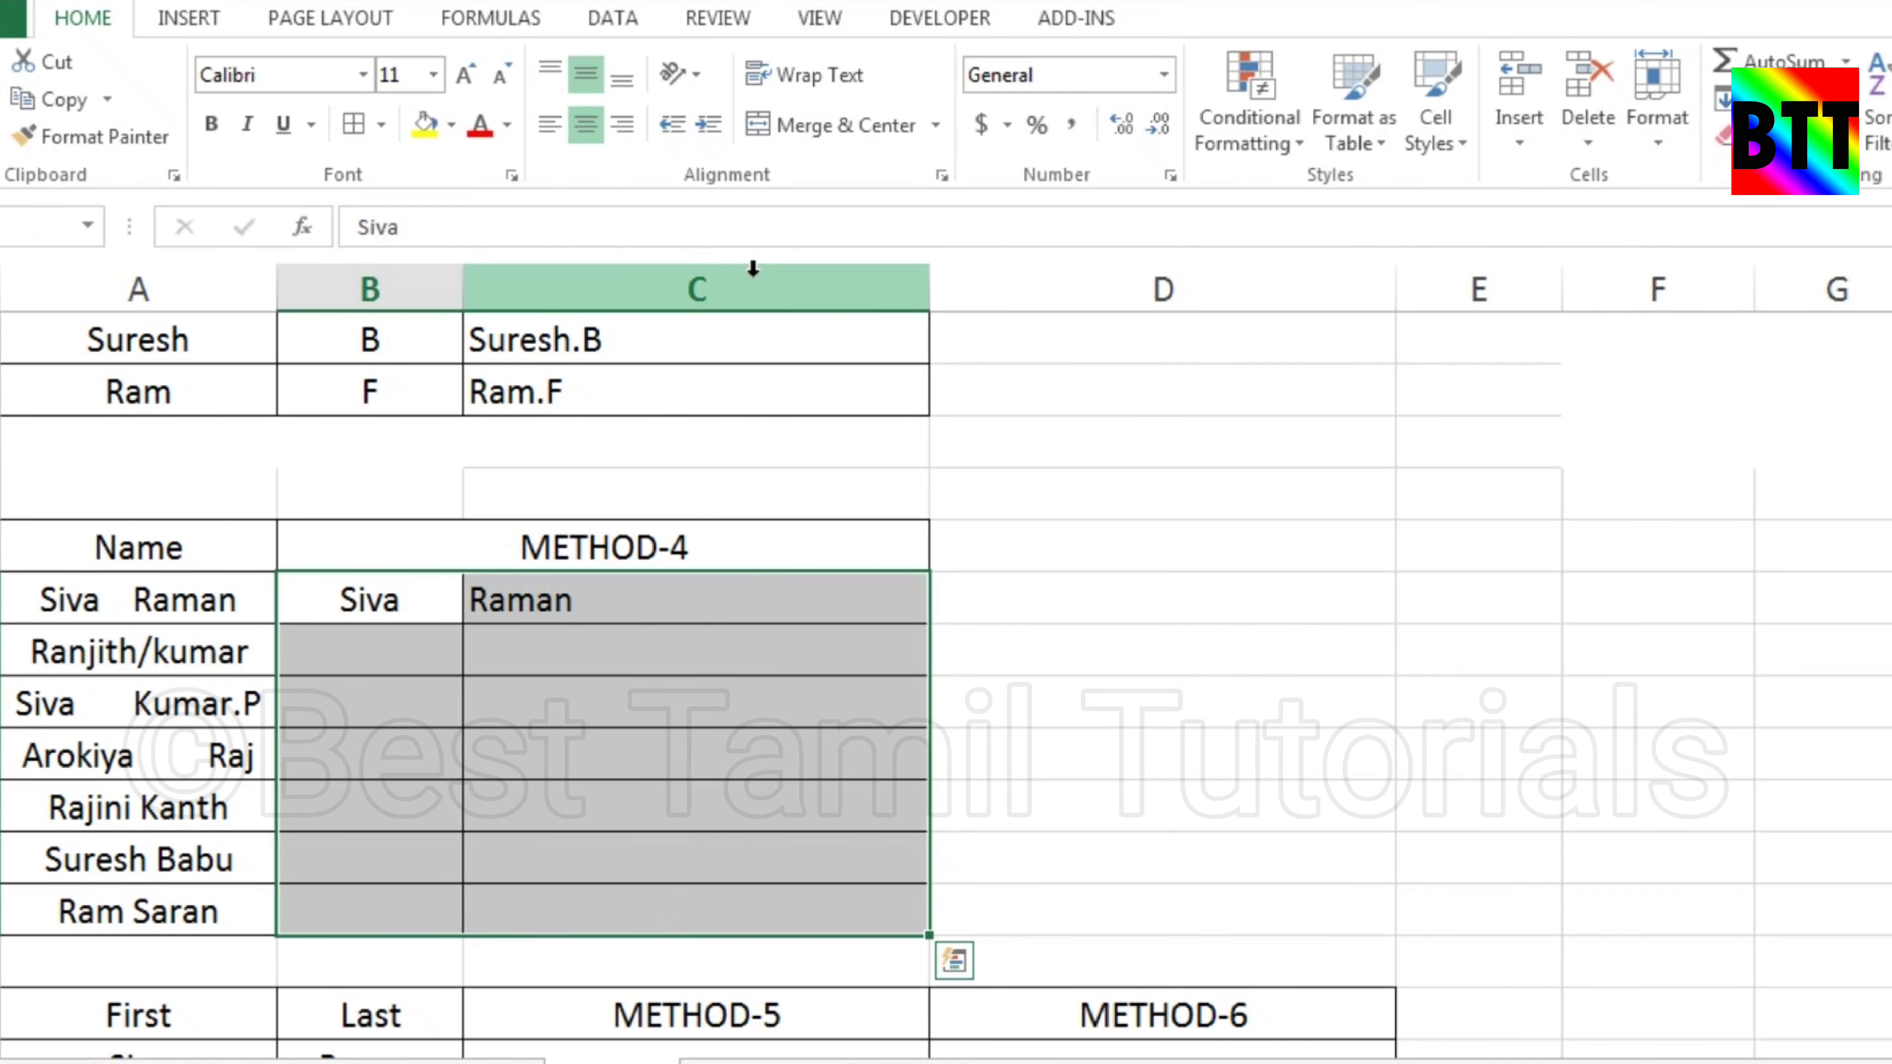
pyautogui.click(586, 124)
# Flash Fill the remaining first and last names with Ctrl+E and check the results.
pyautogui.press('Down')
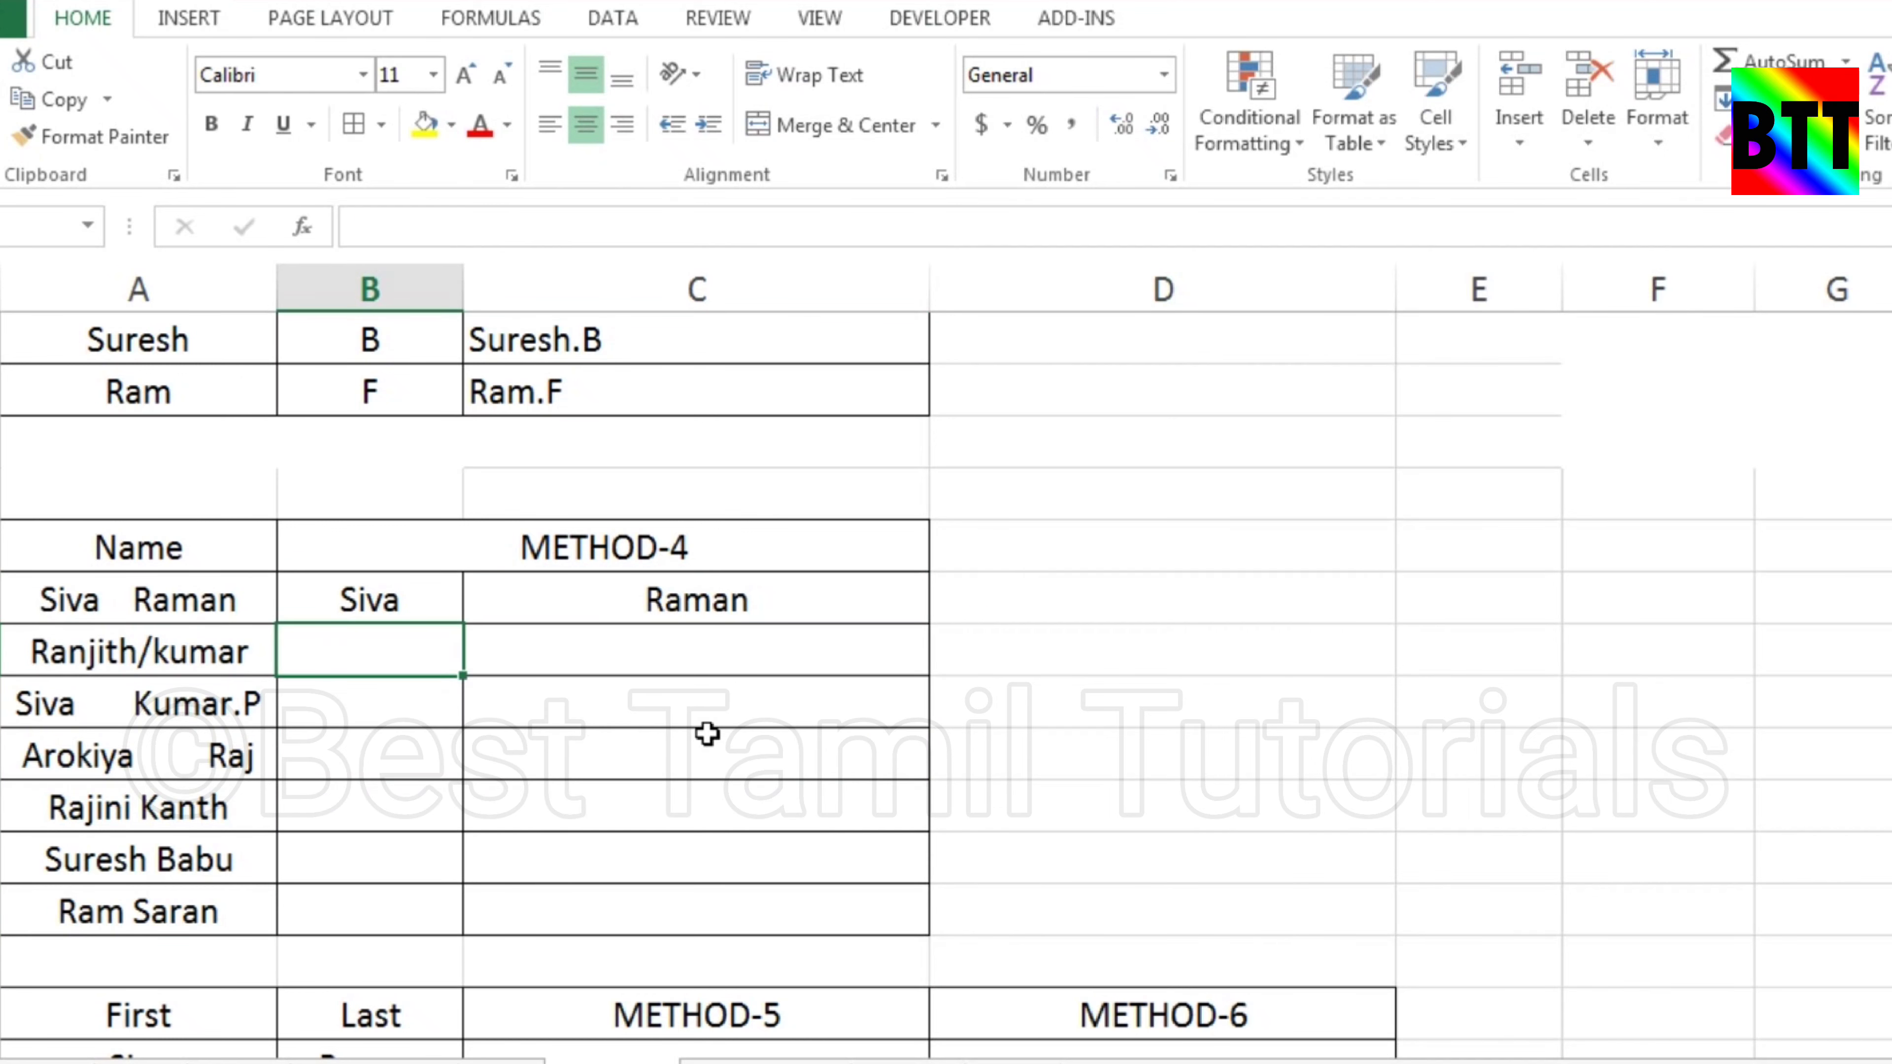
pyautogui.hotkey('ctrl', 'e')
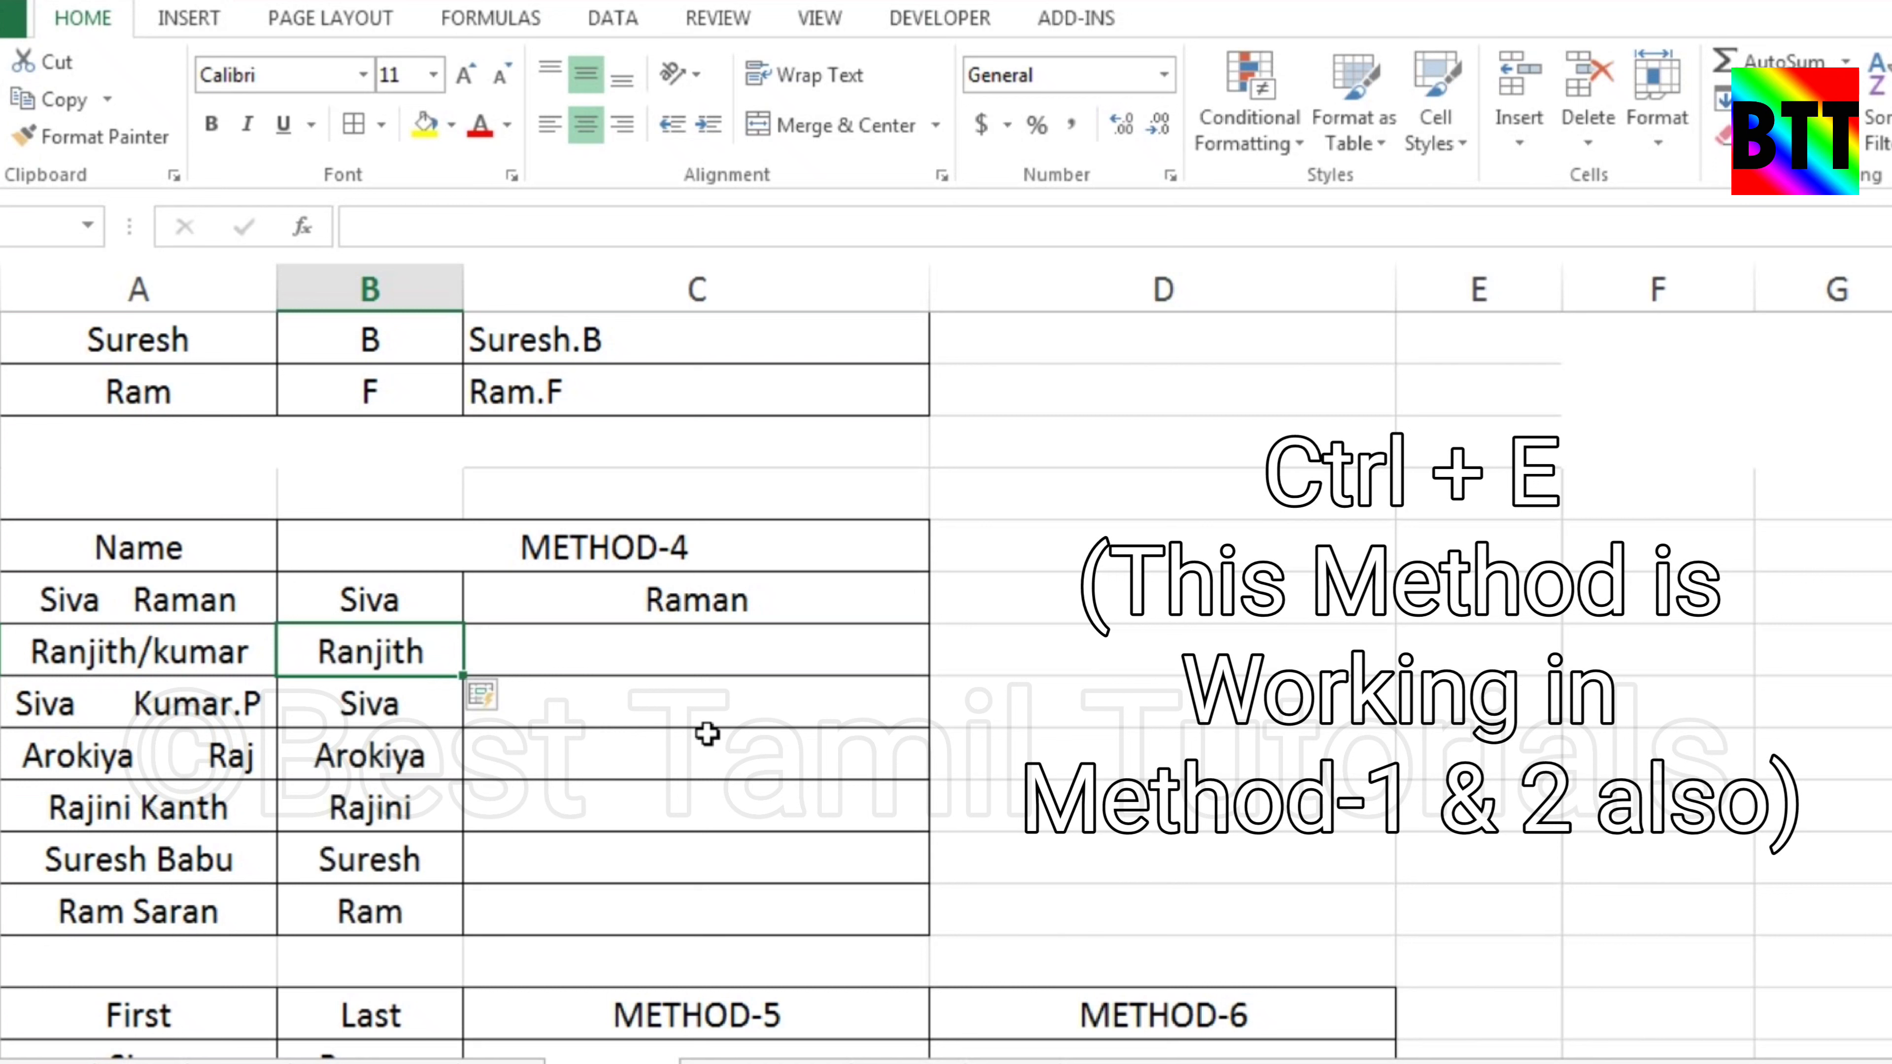
pyautogui.click(692, 637)
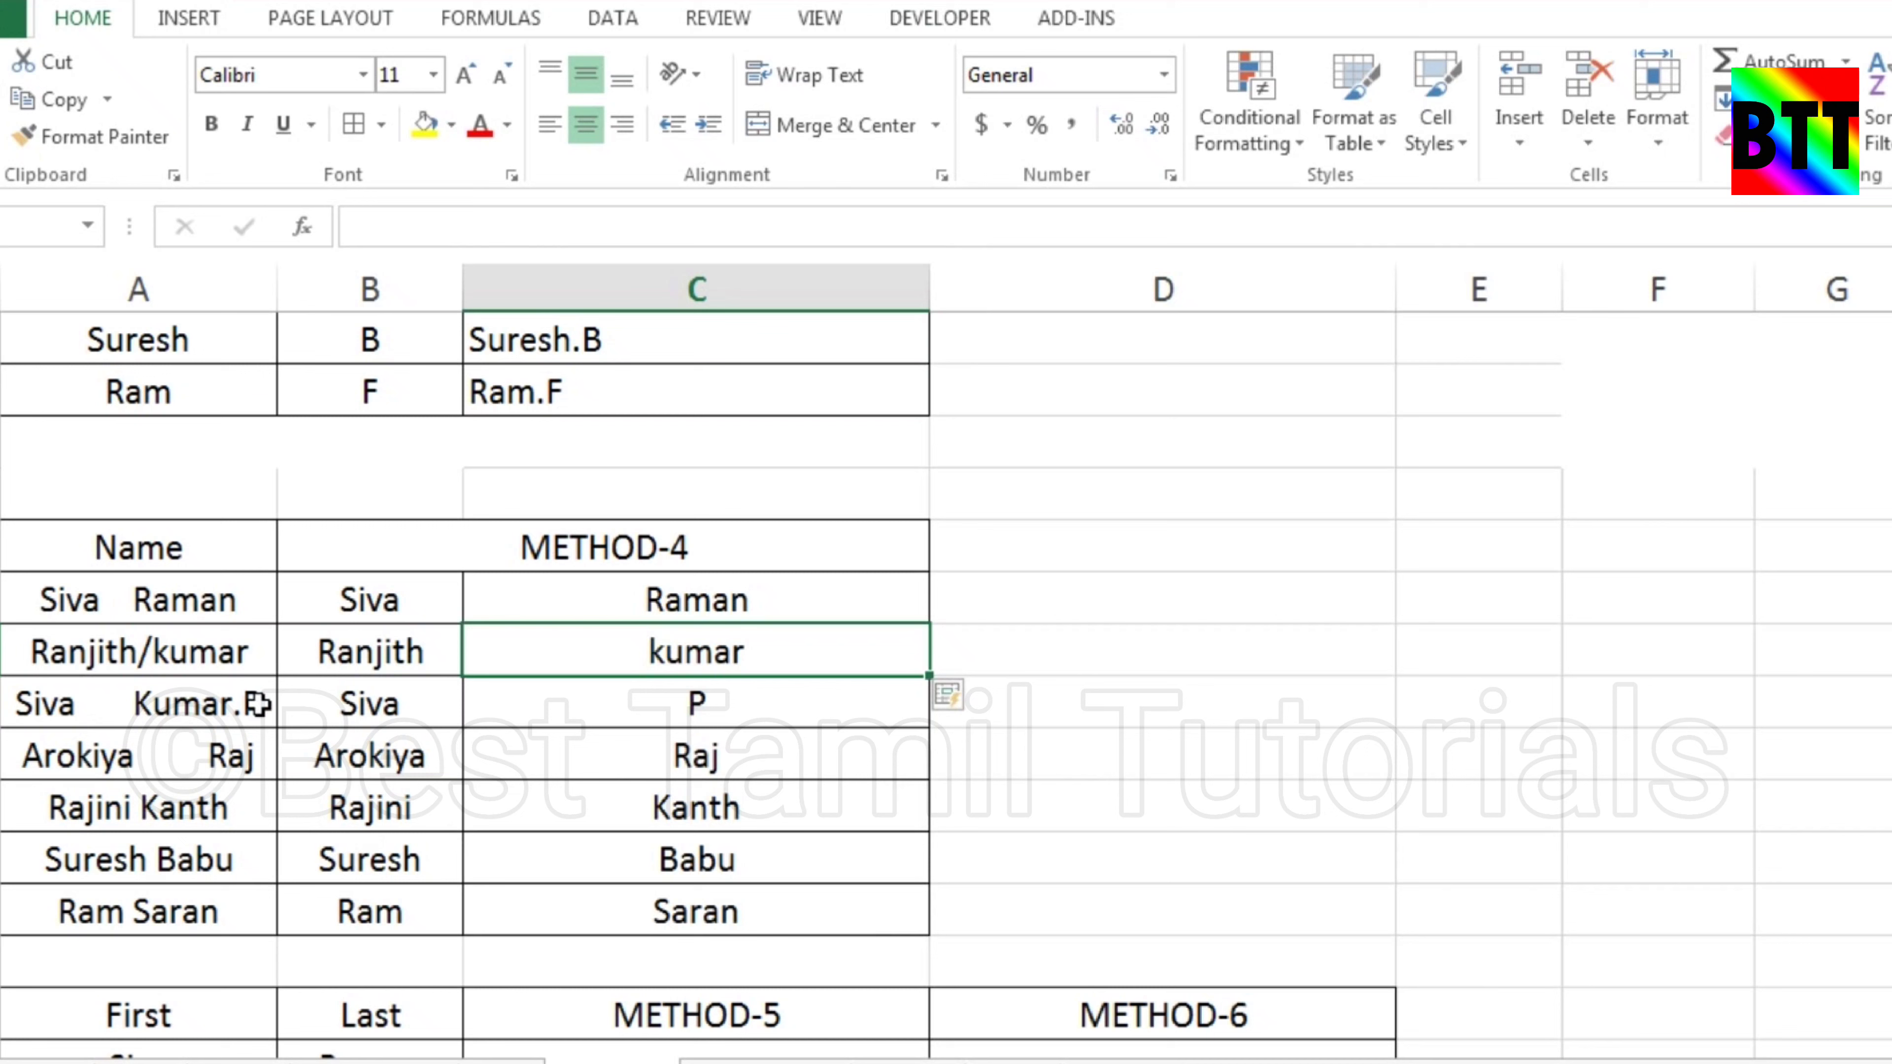
pyautogui.click(706, 703)
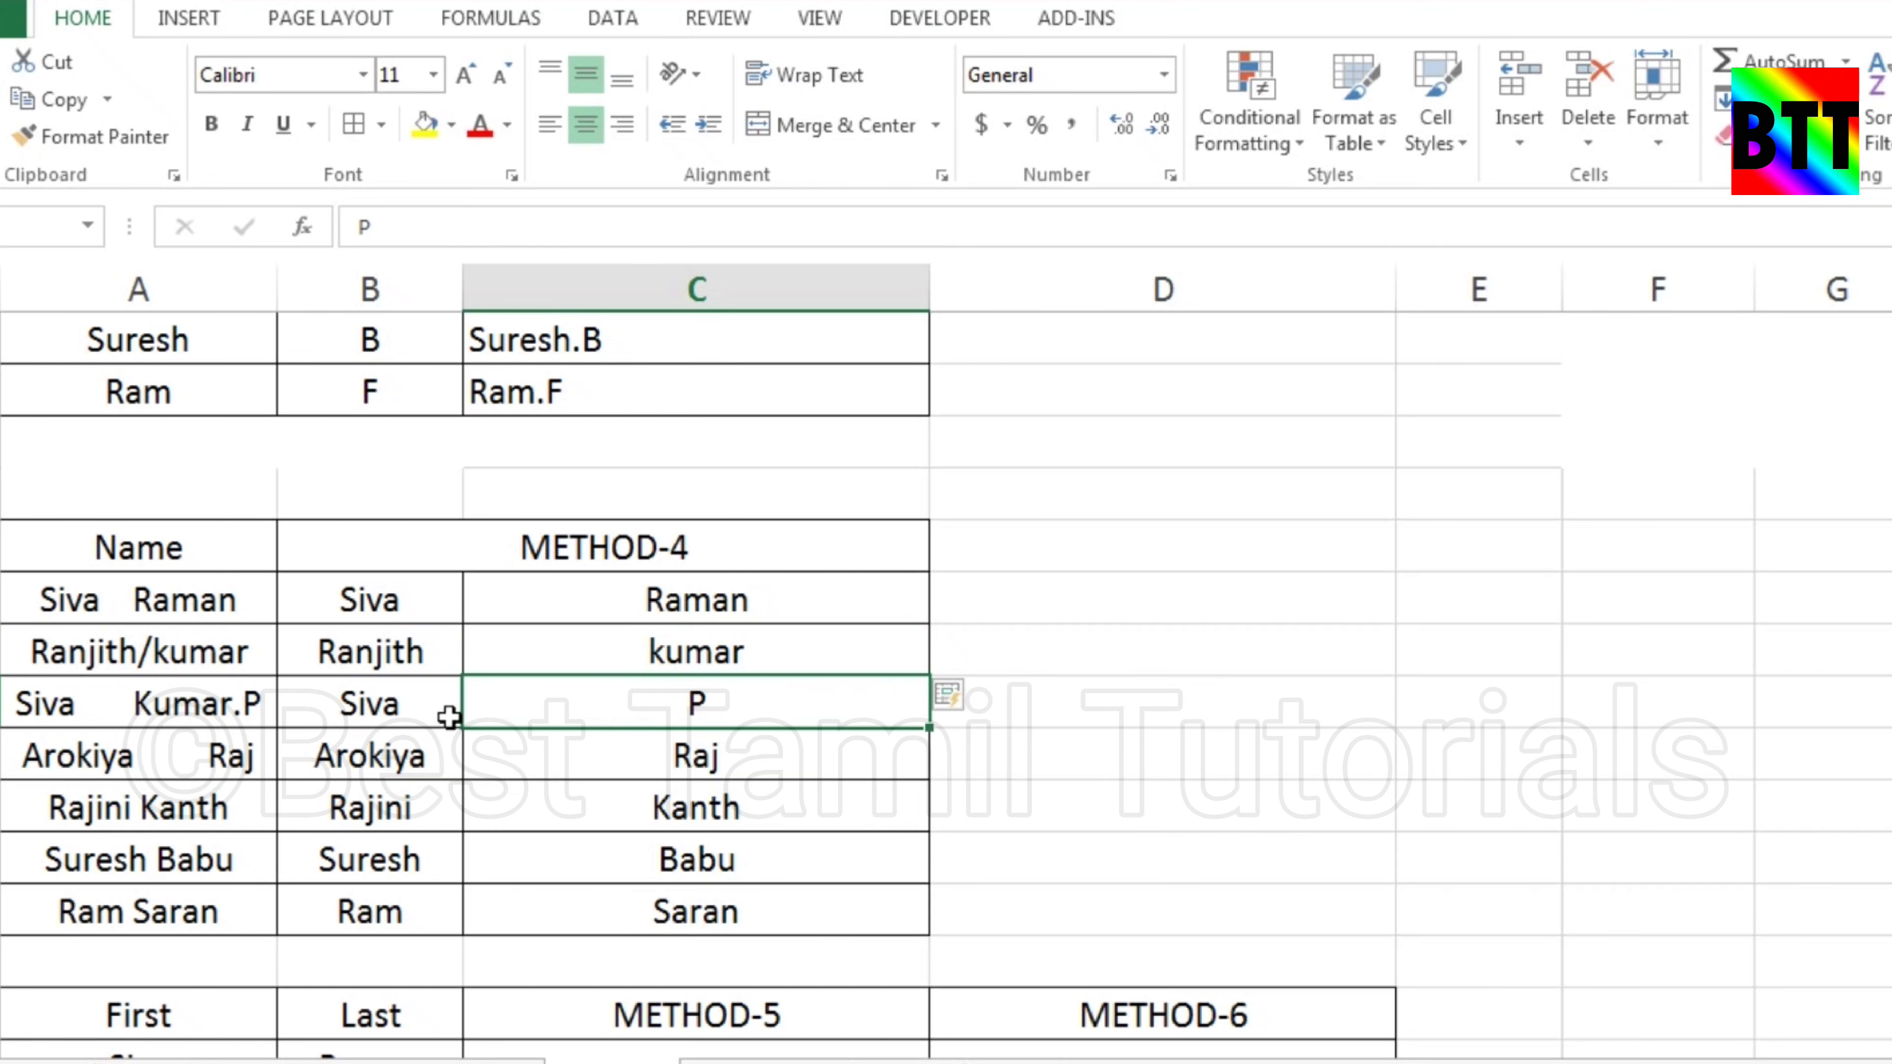
pyautogui.click(3, 704)
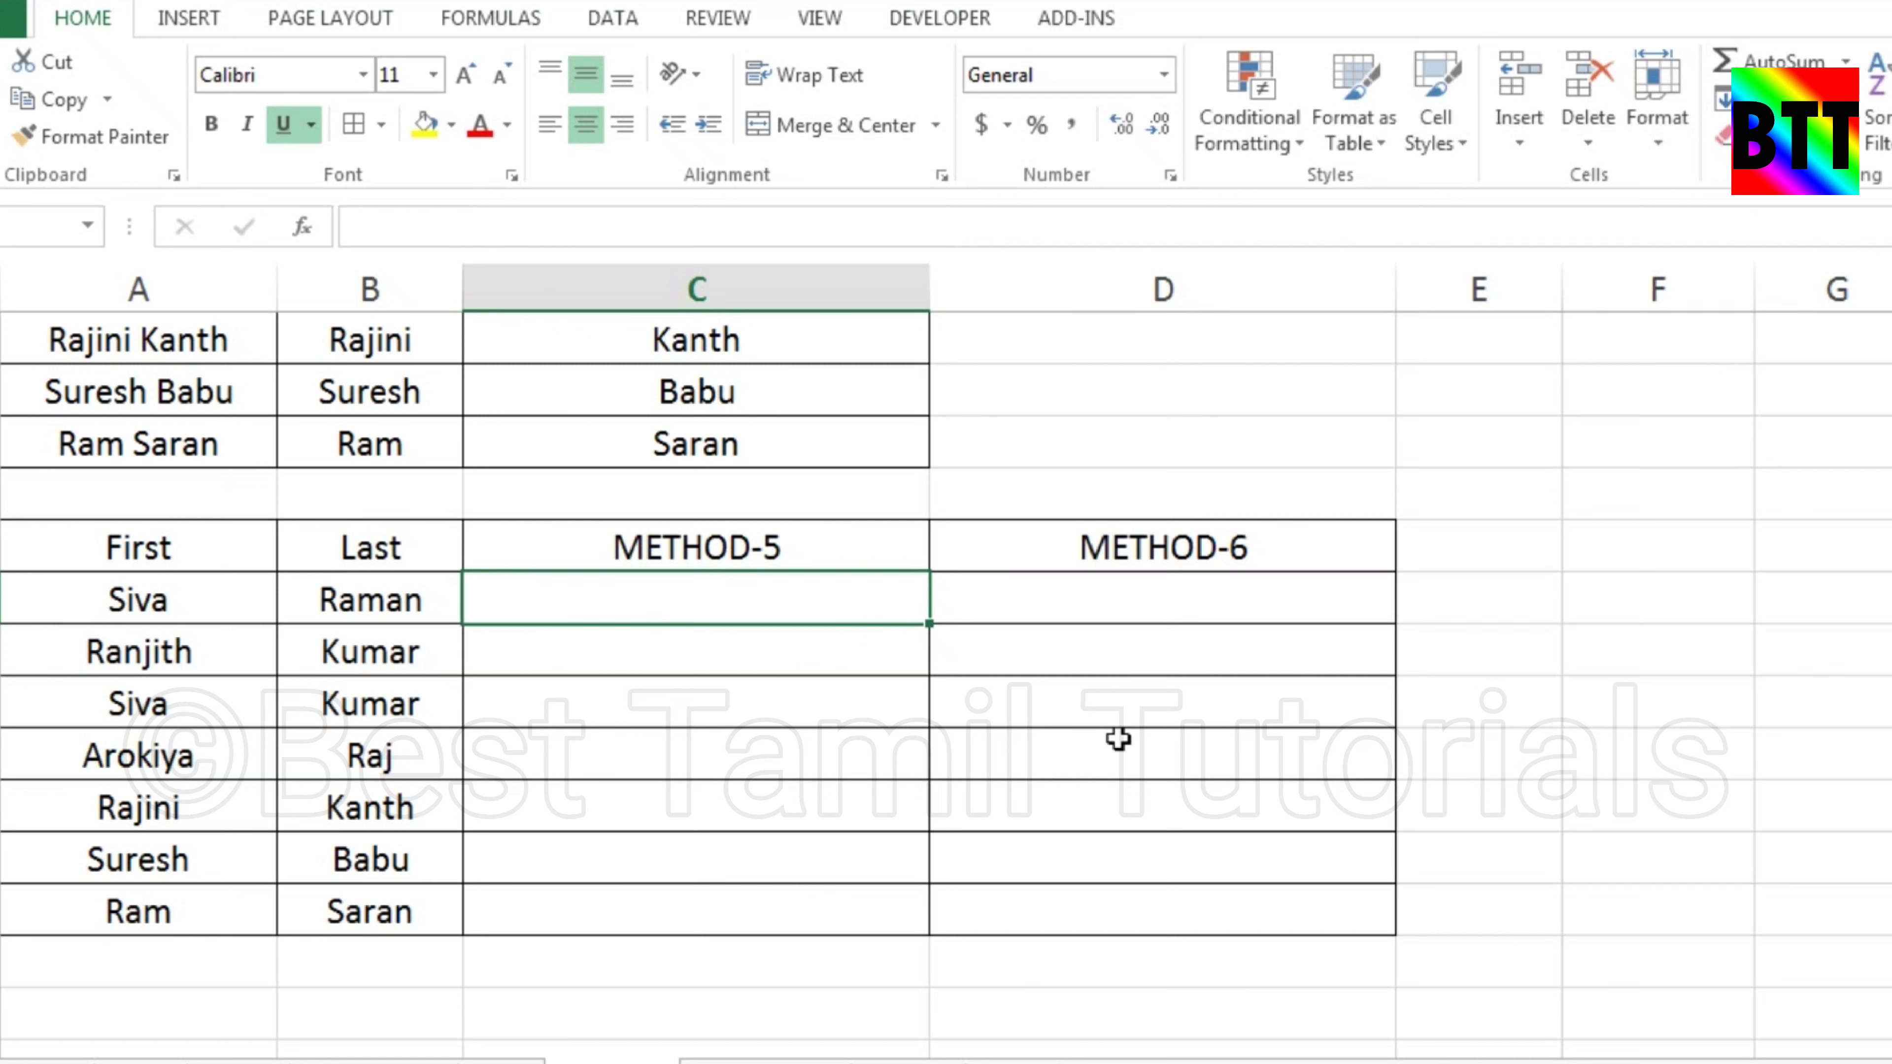
pyautogui.write('=')
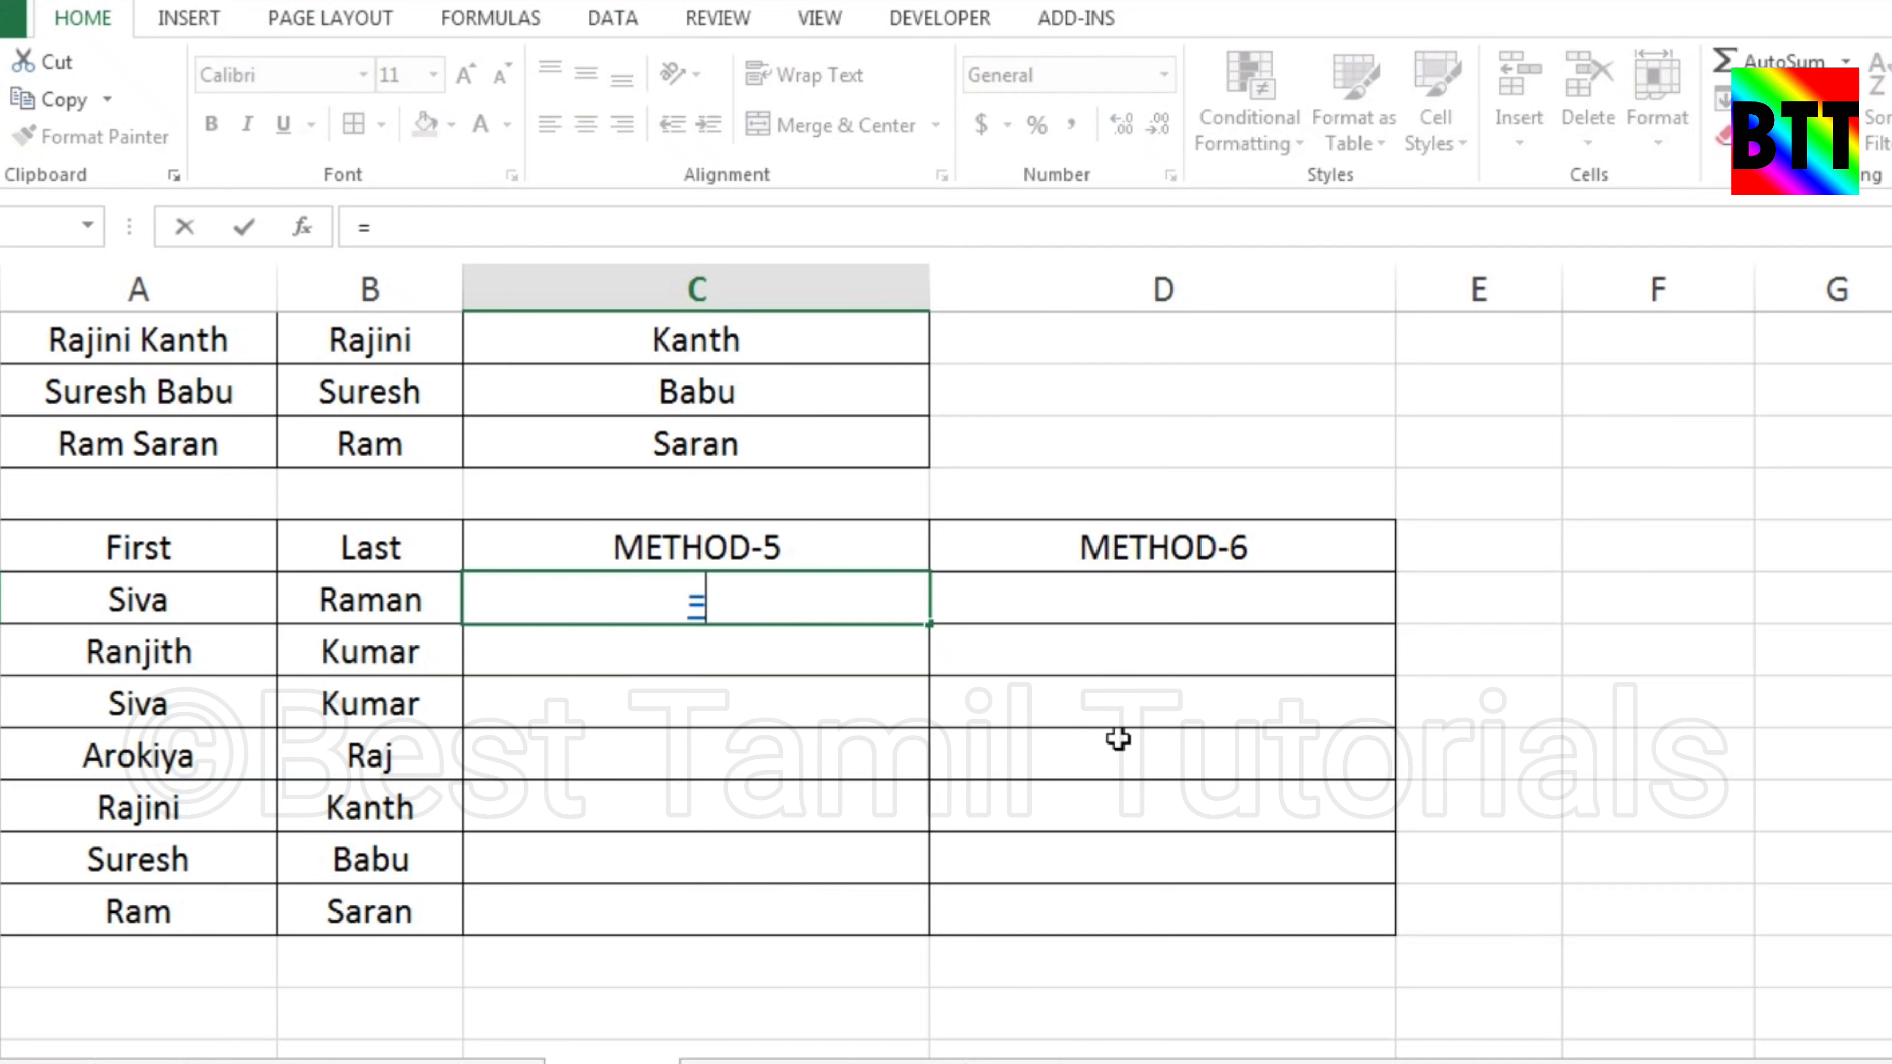
pyautogui.press('BackSpace')
pyautogui.write('=')
pyautogui.click(198, 608)
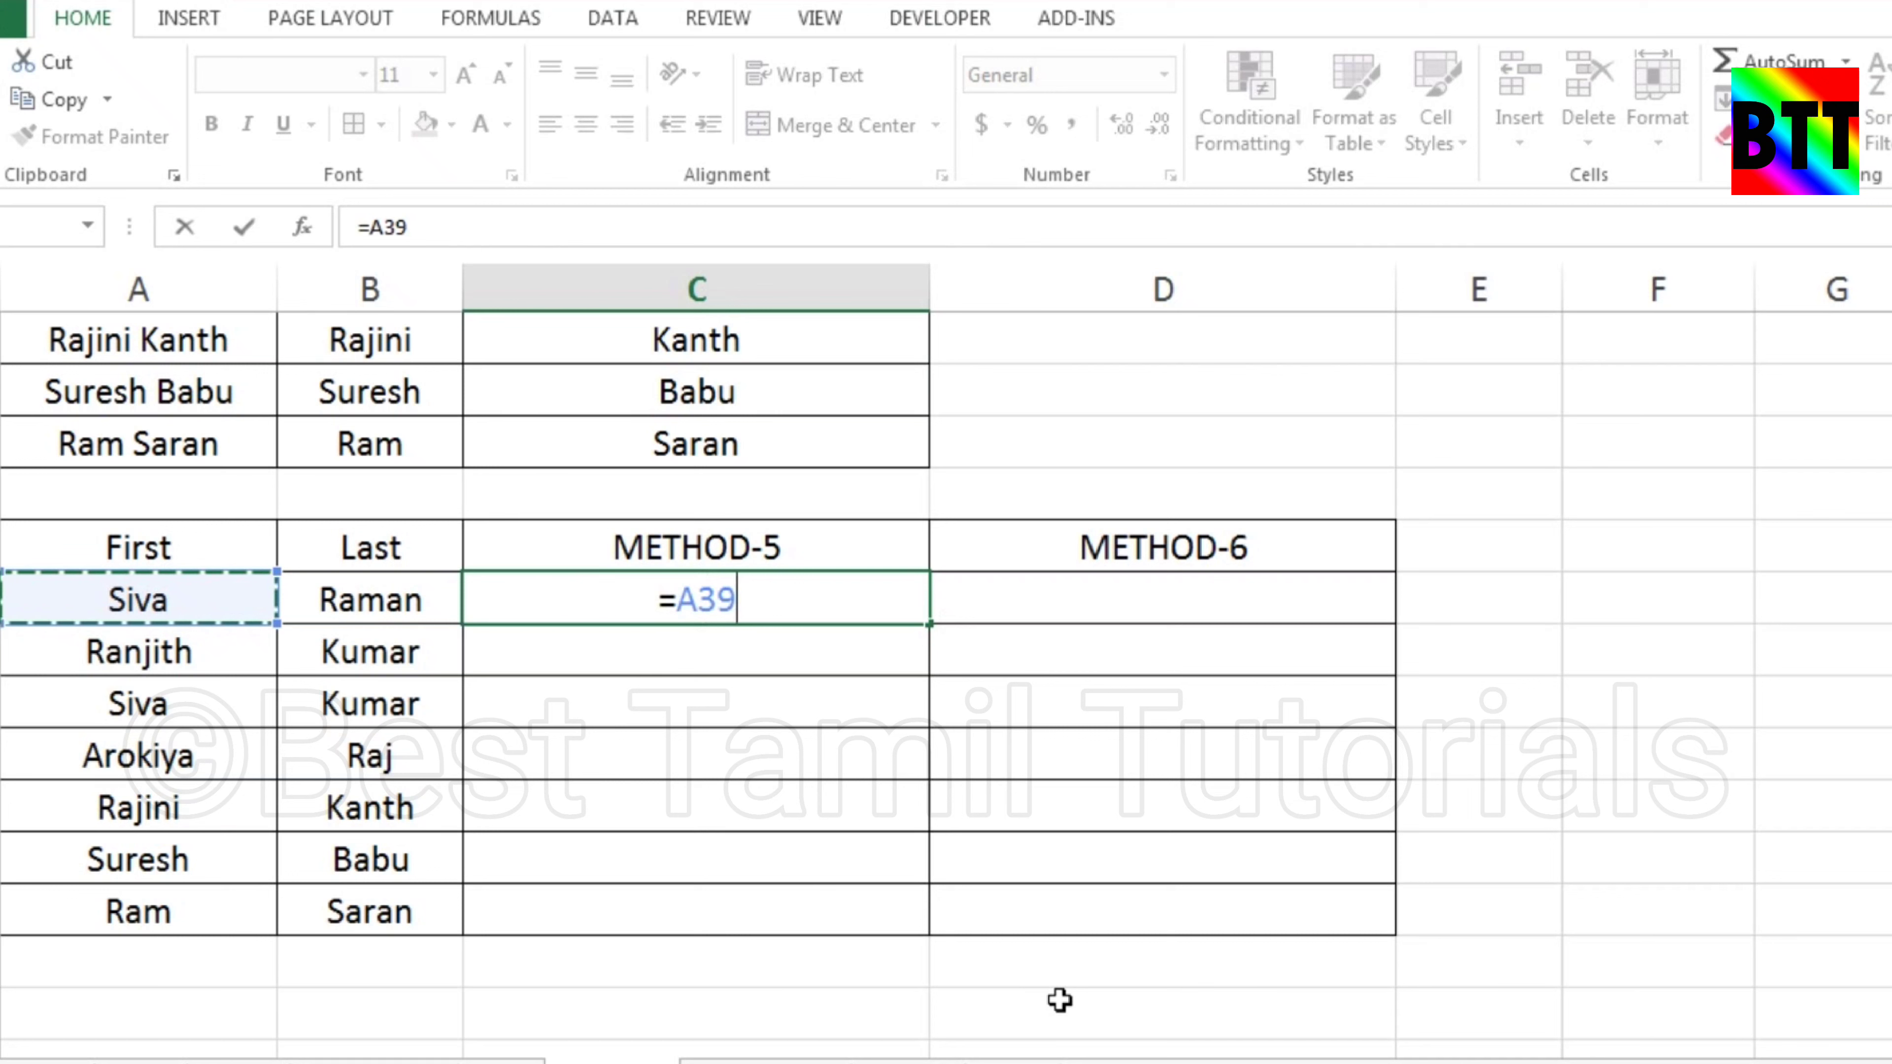
pyautogui.write('_')
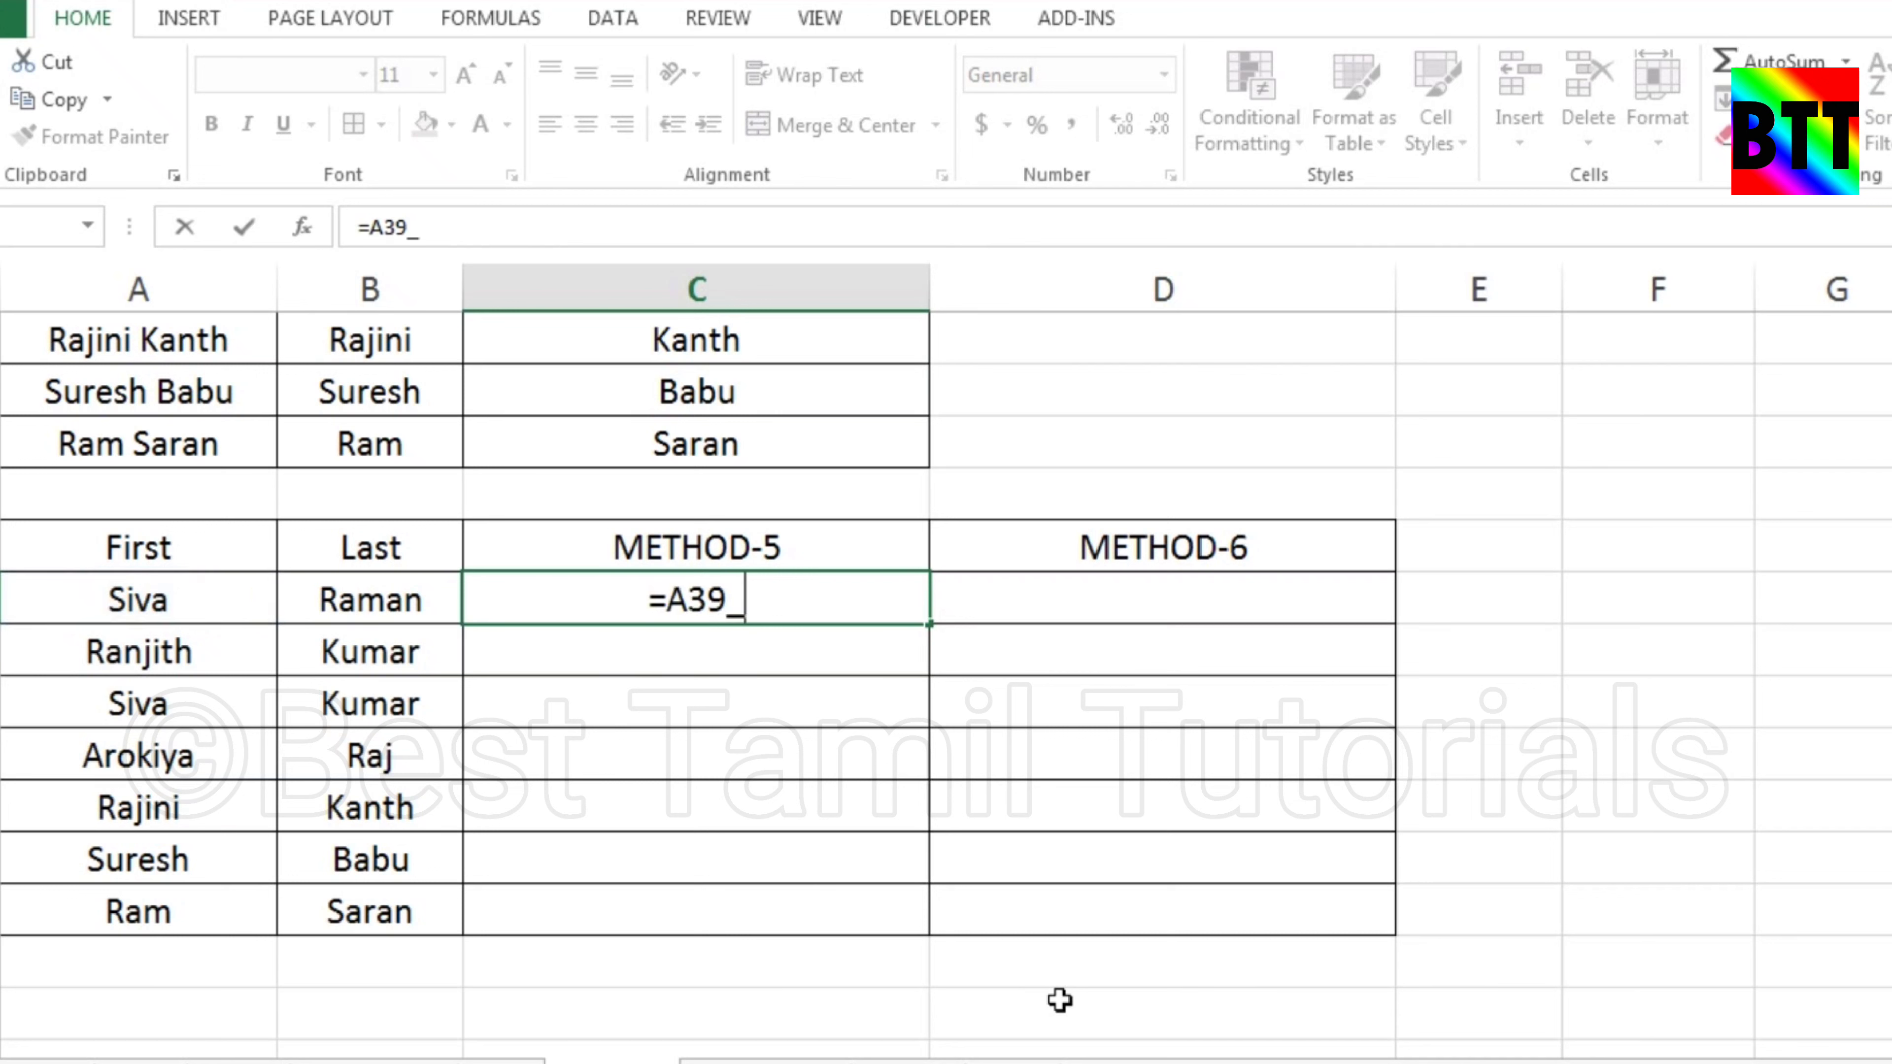
pyautogui.click(339, 596)
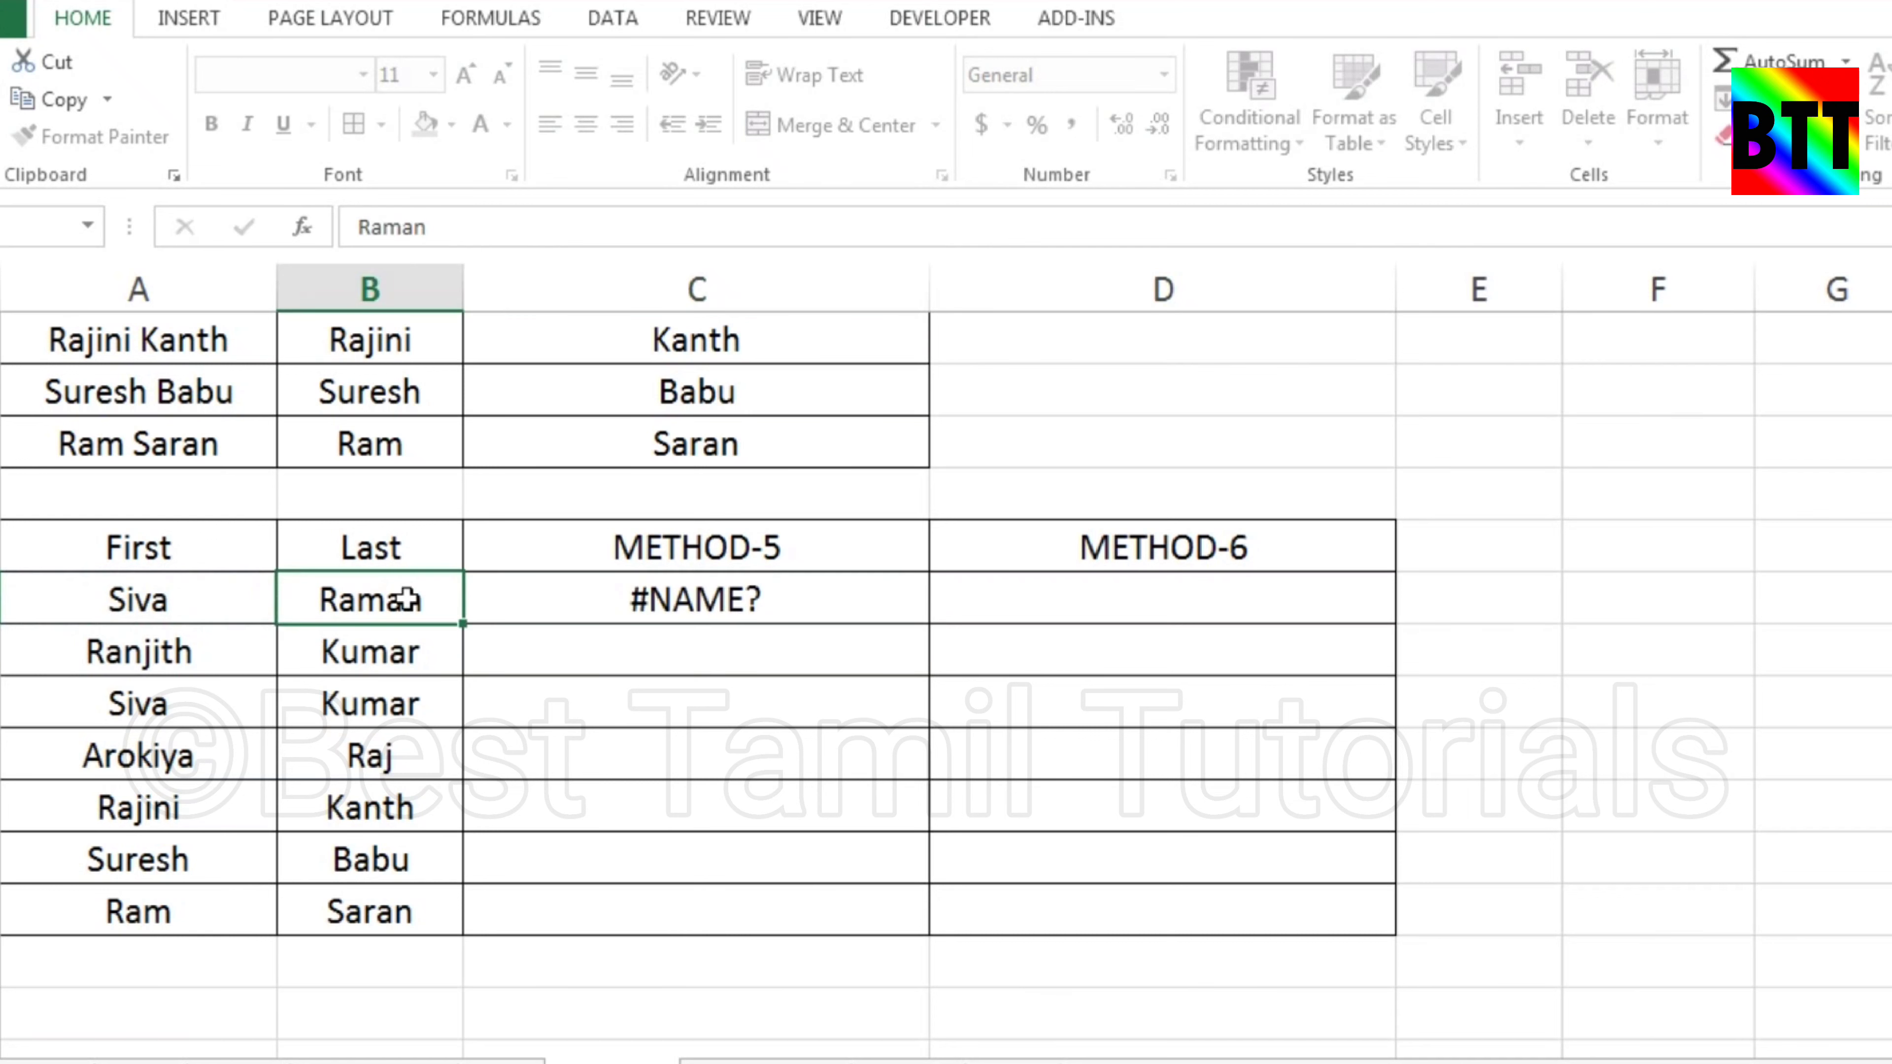
pyautogui.hotkey('ctrl', 'z')
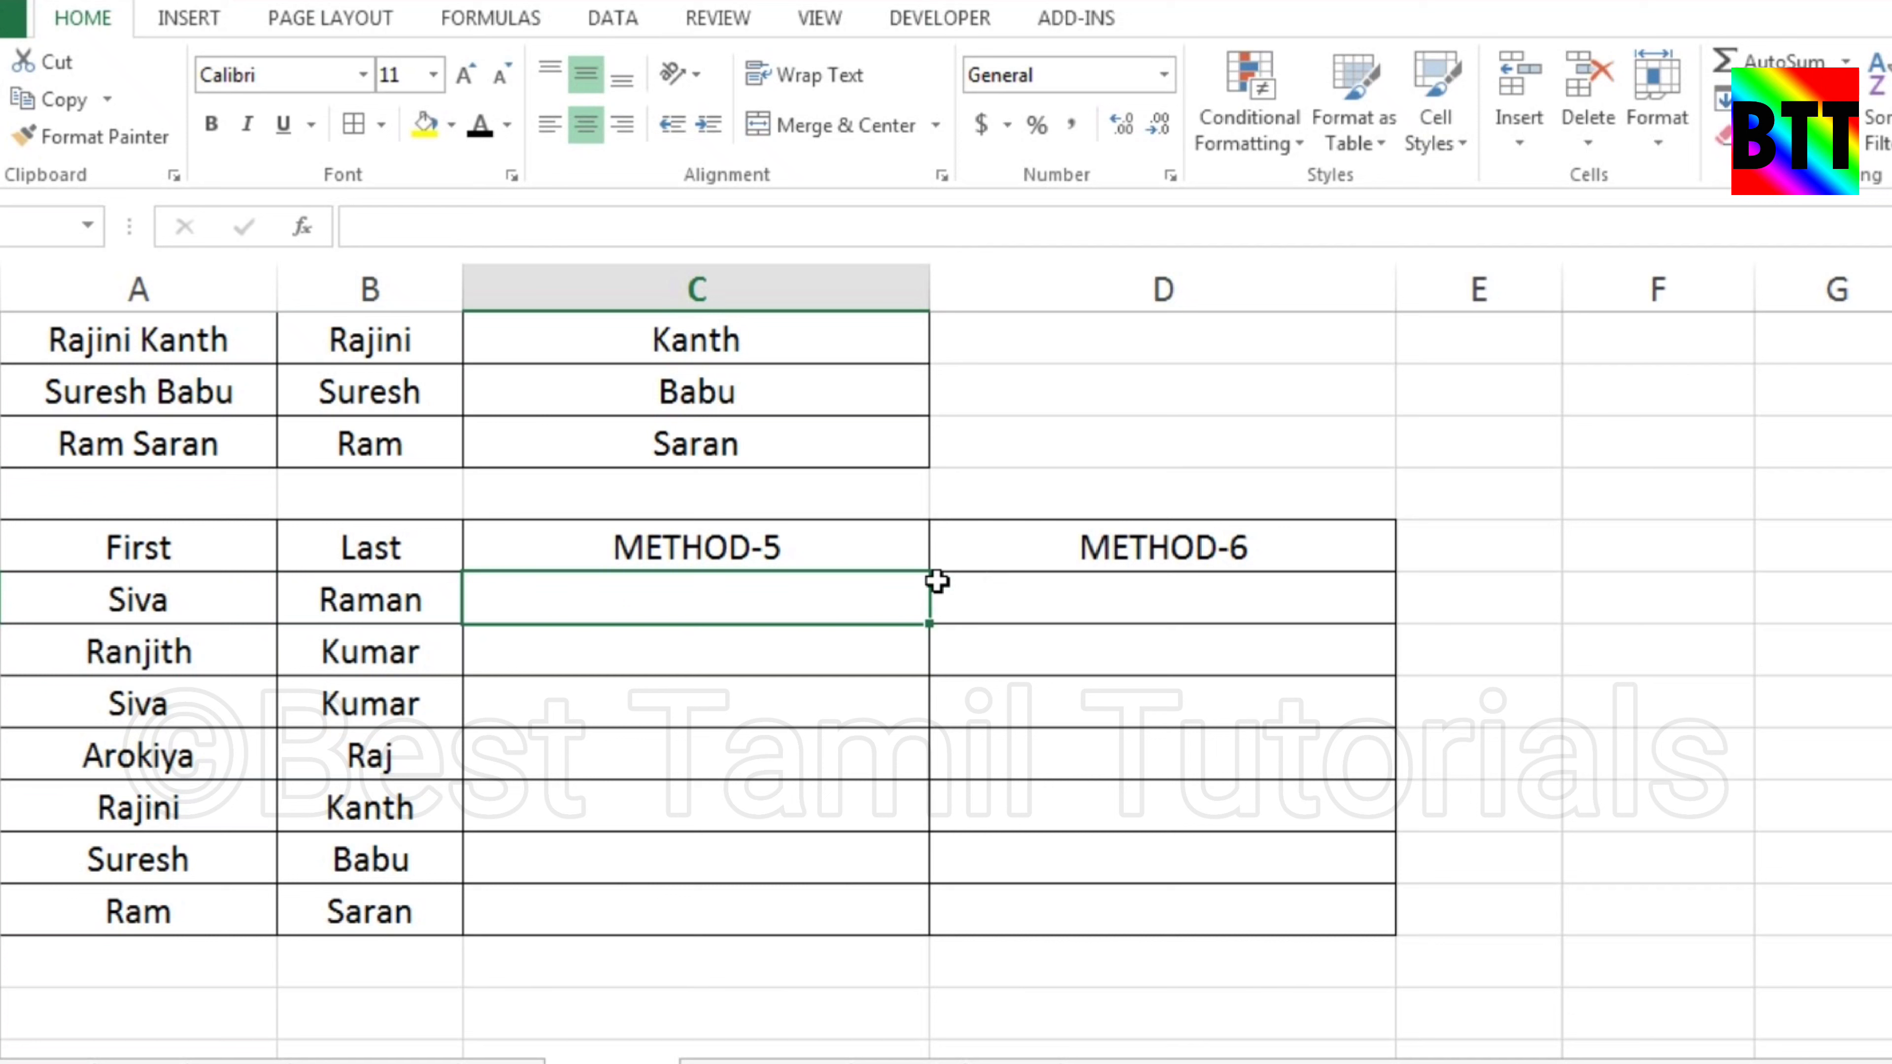
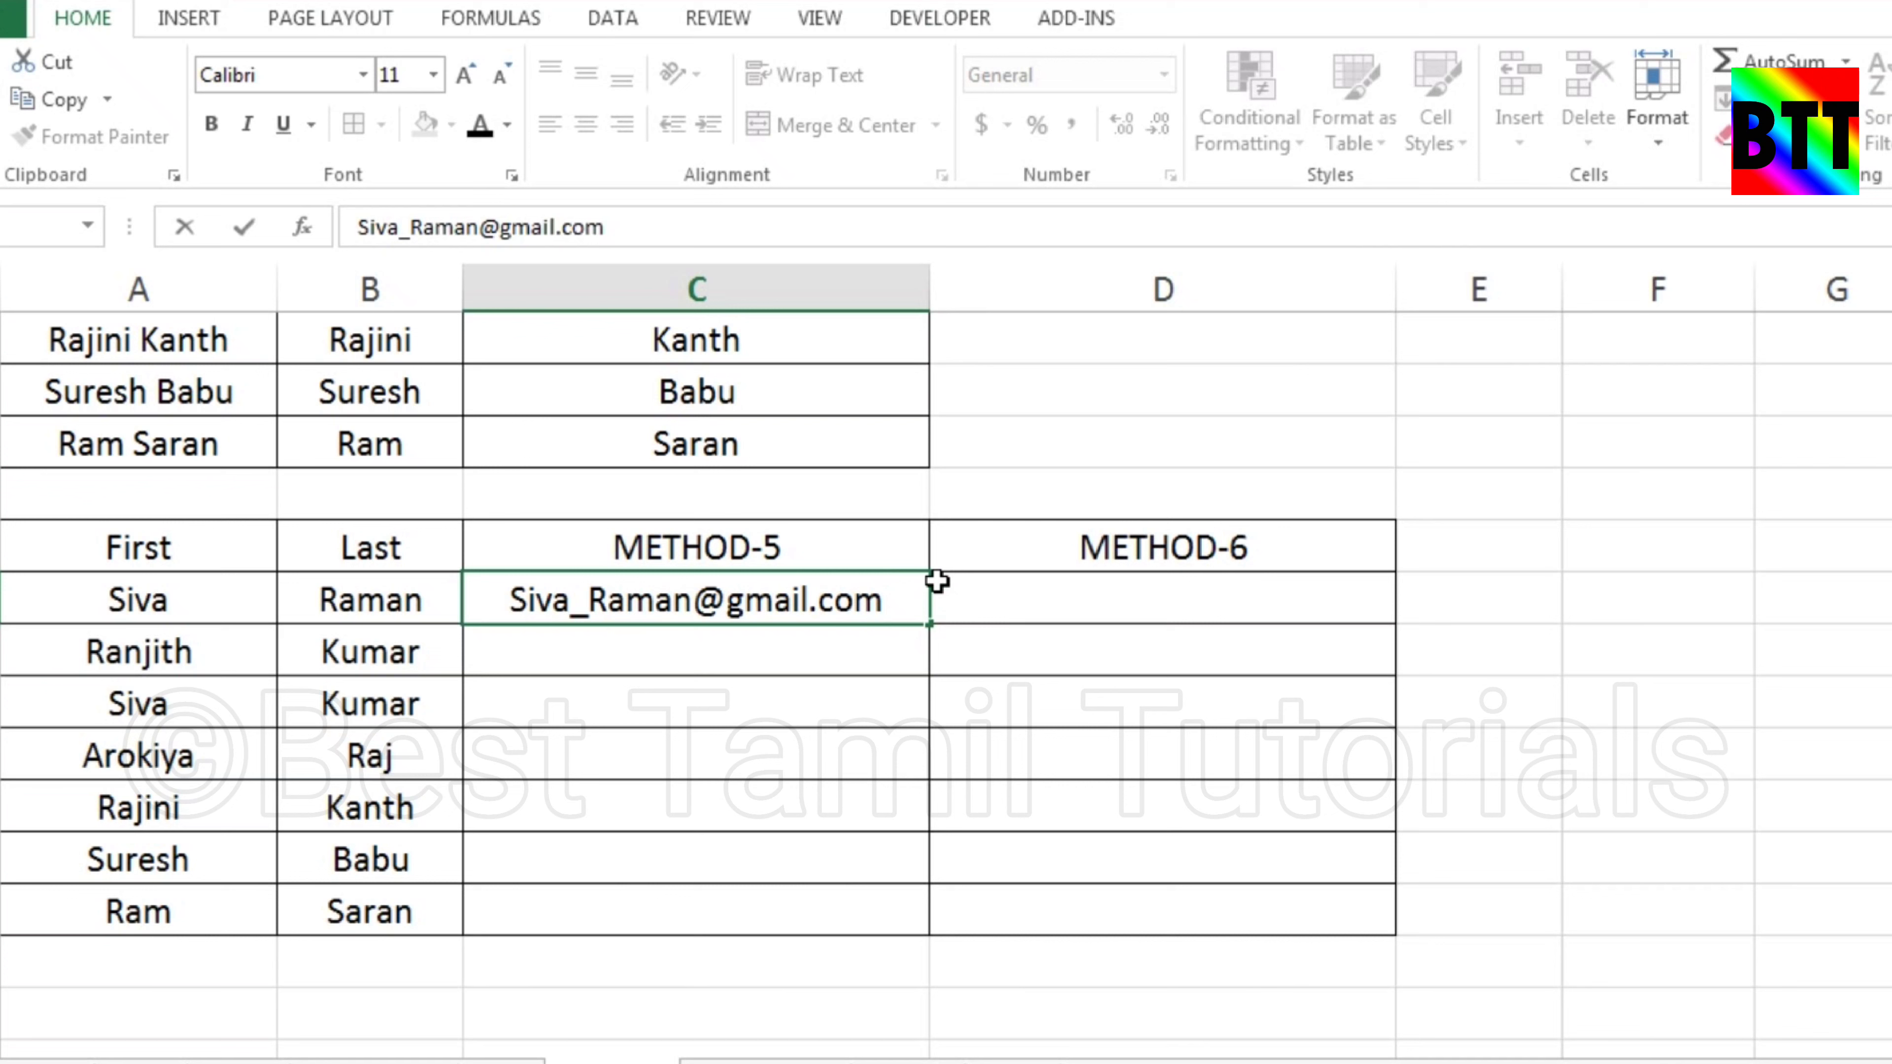
pyautogui.press('Return')
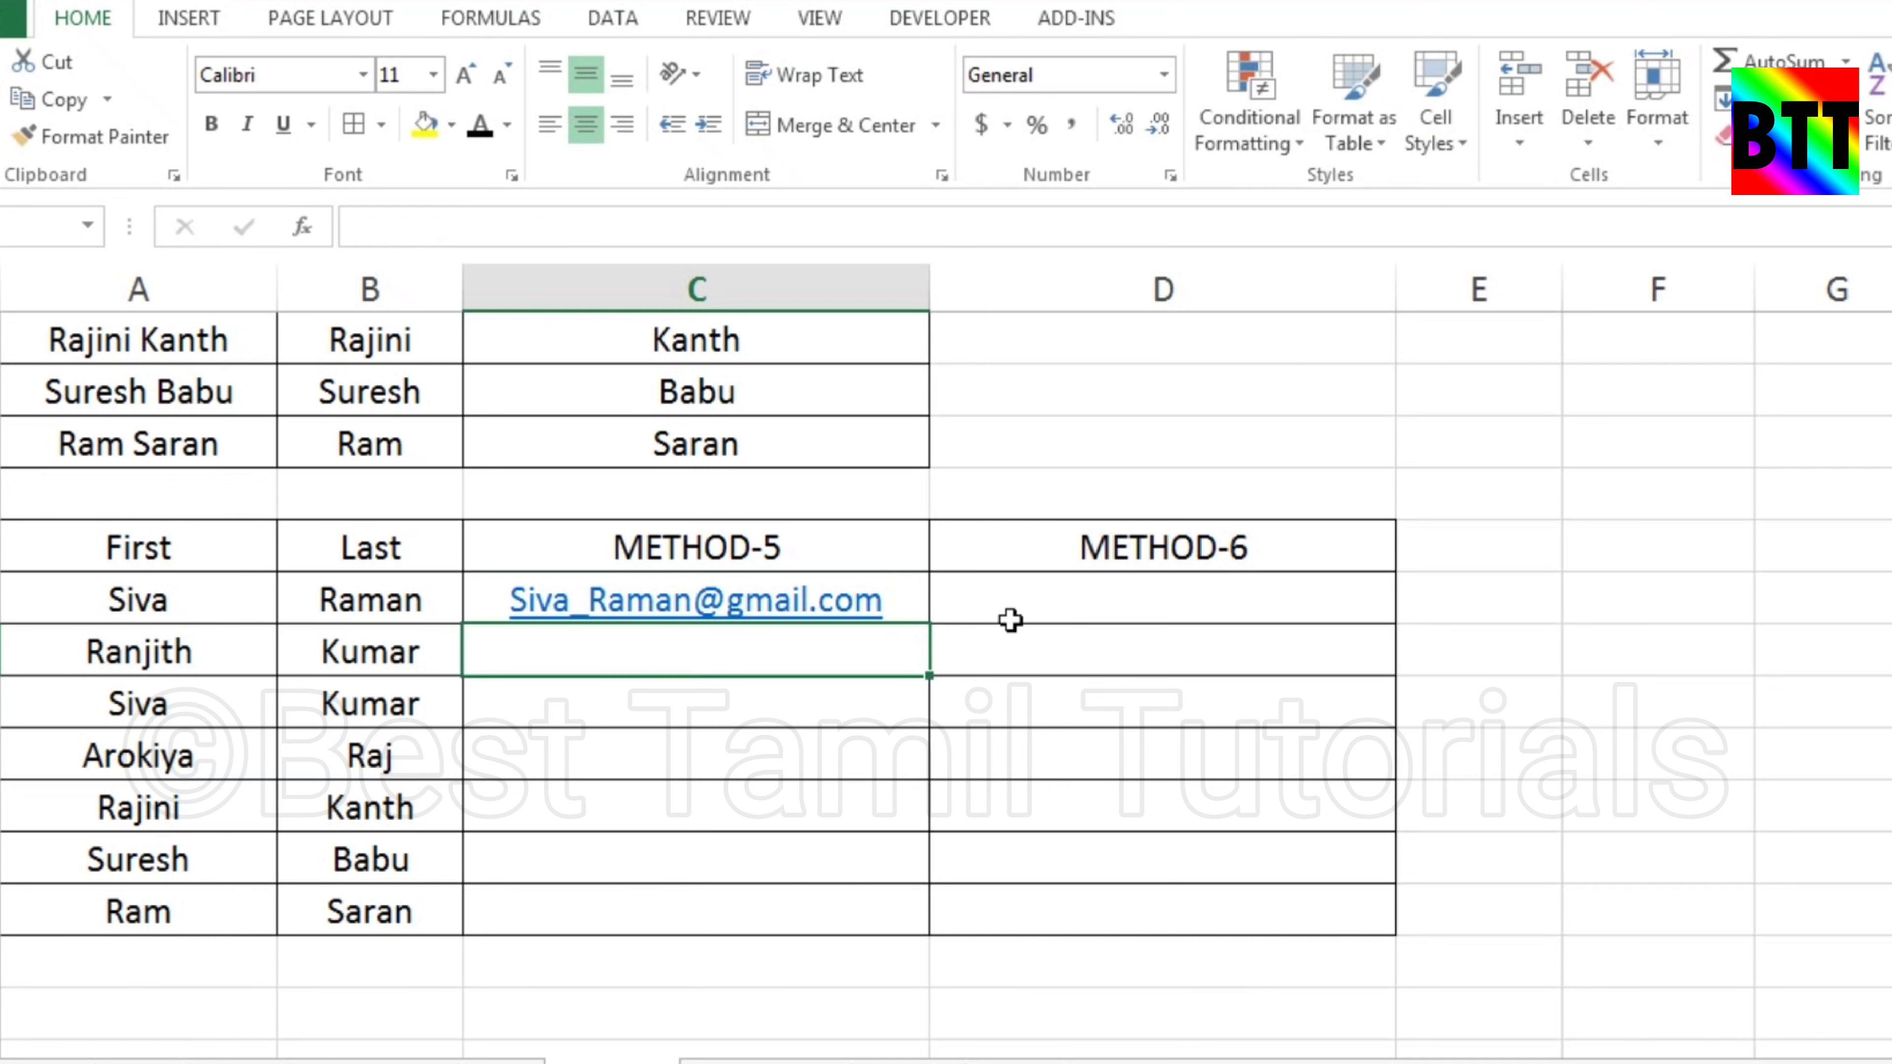
pyautogui.hotkey('ctrl', 'e')
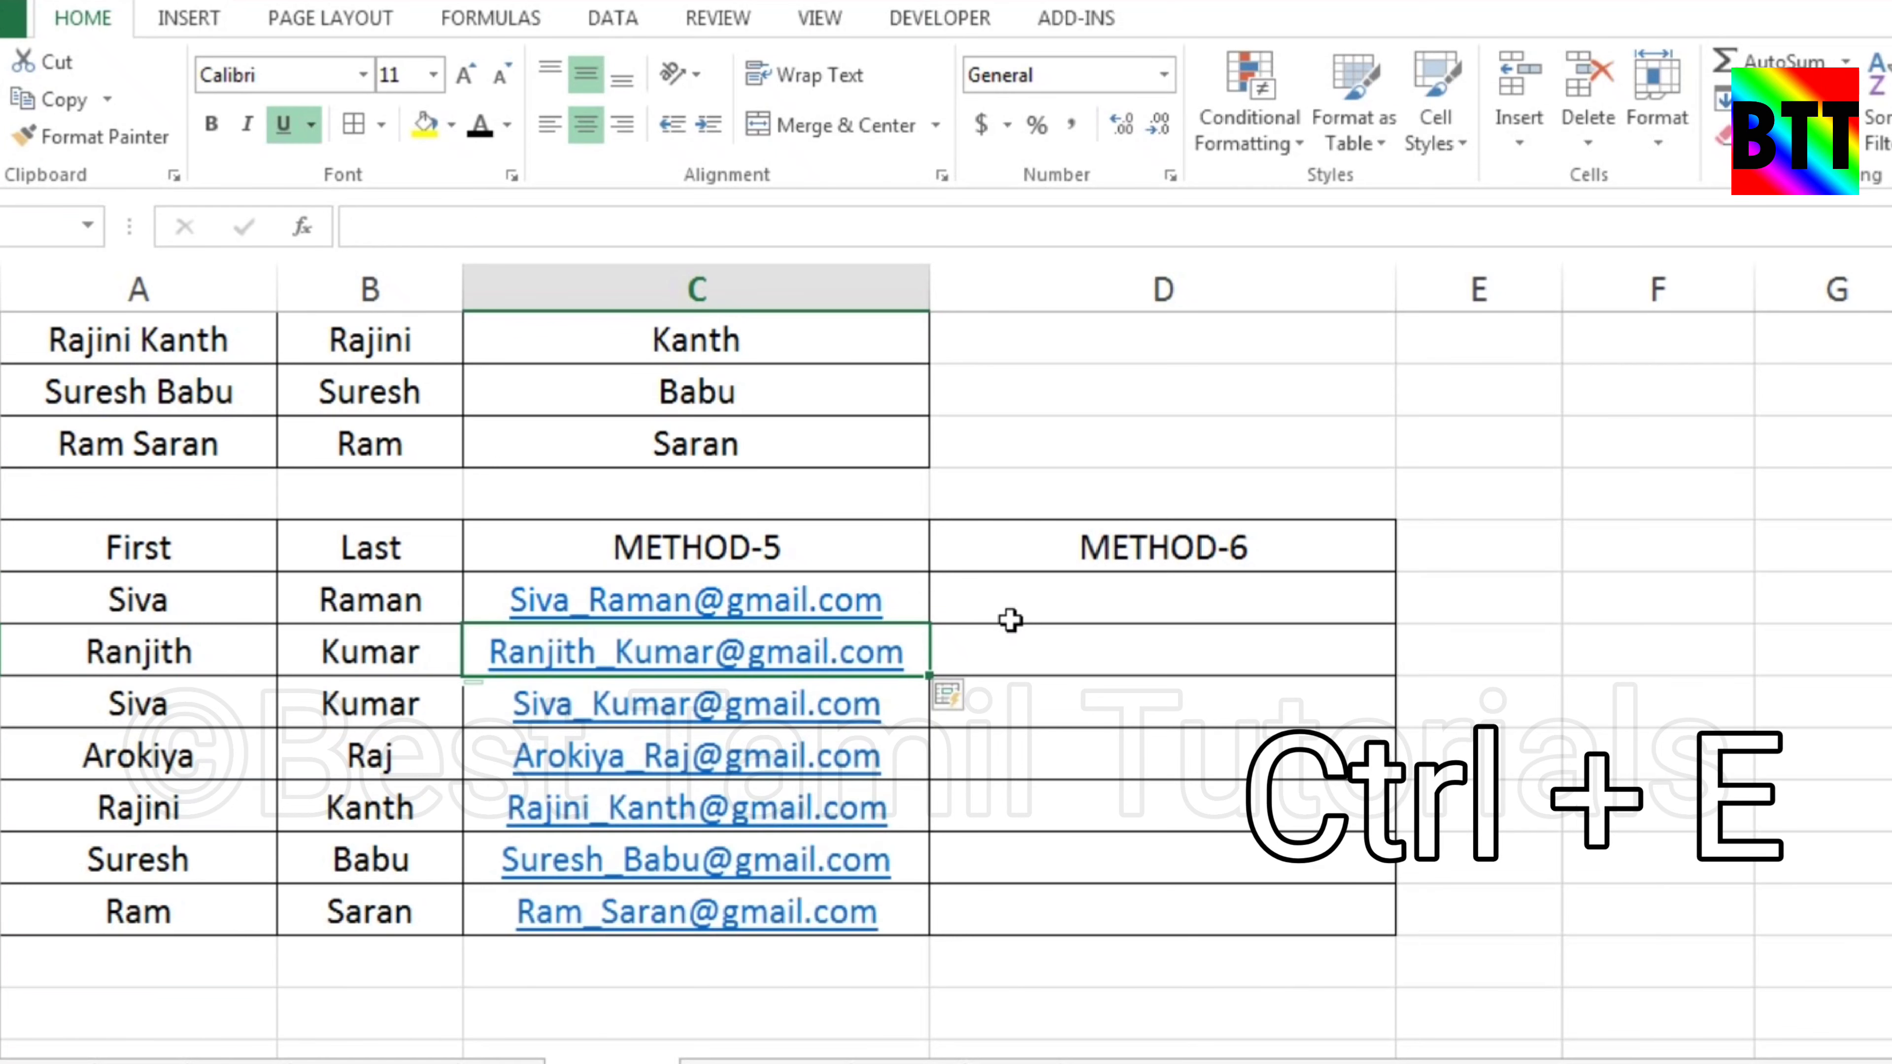
pyautogui.click(1140, 593)
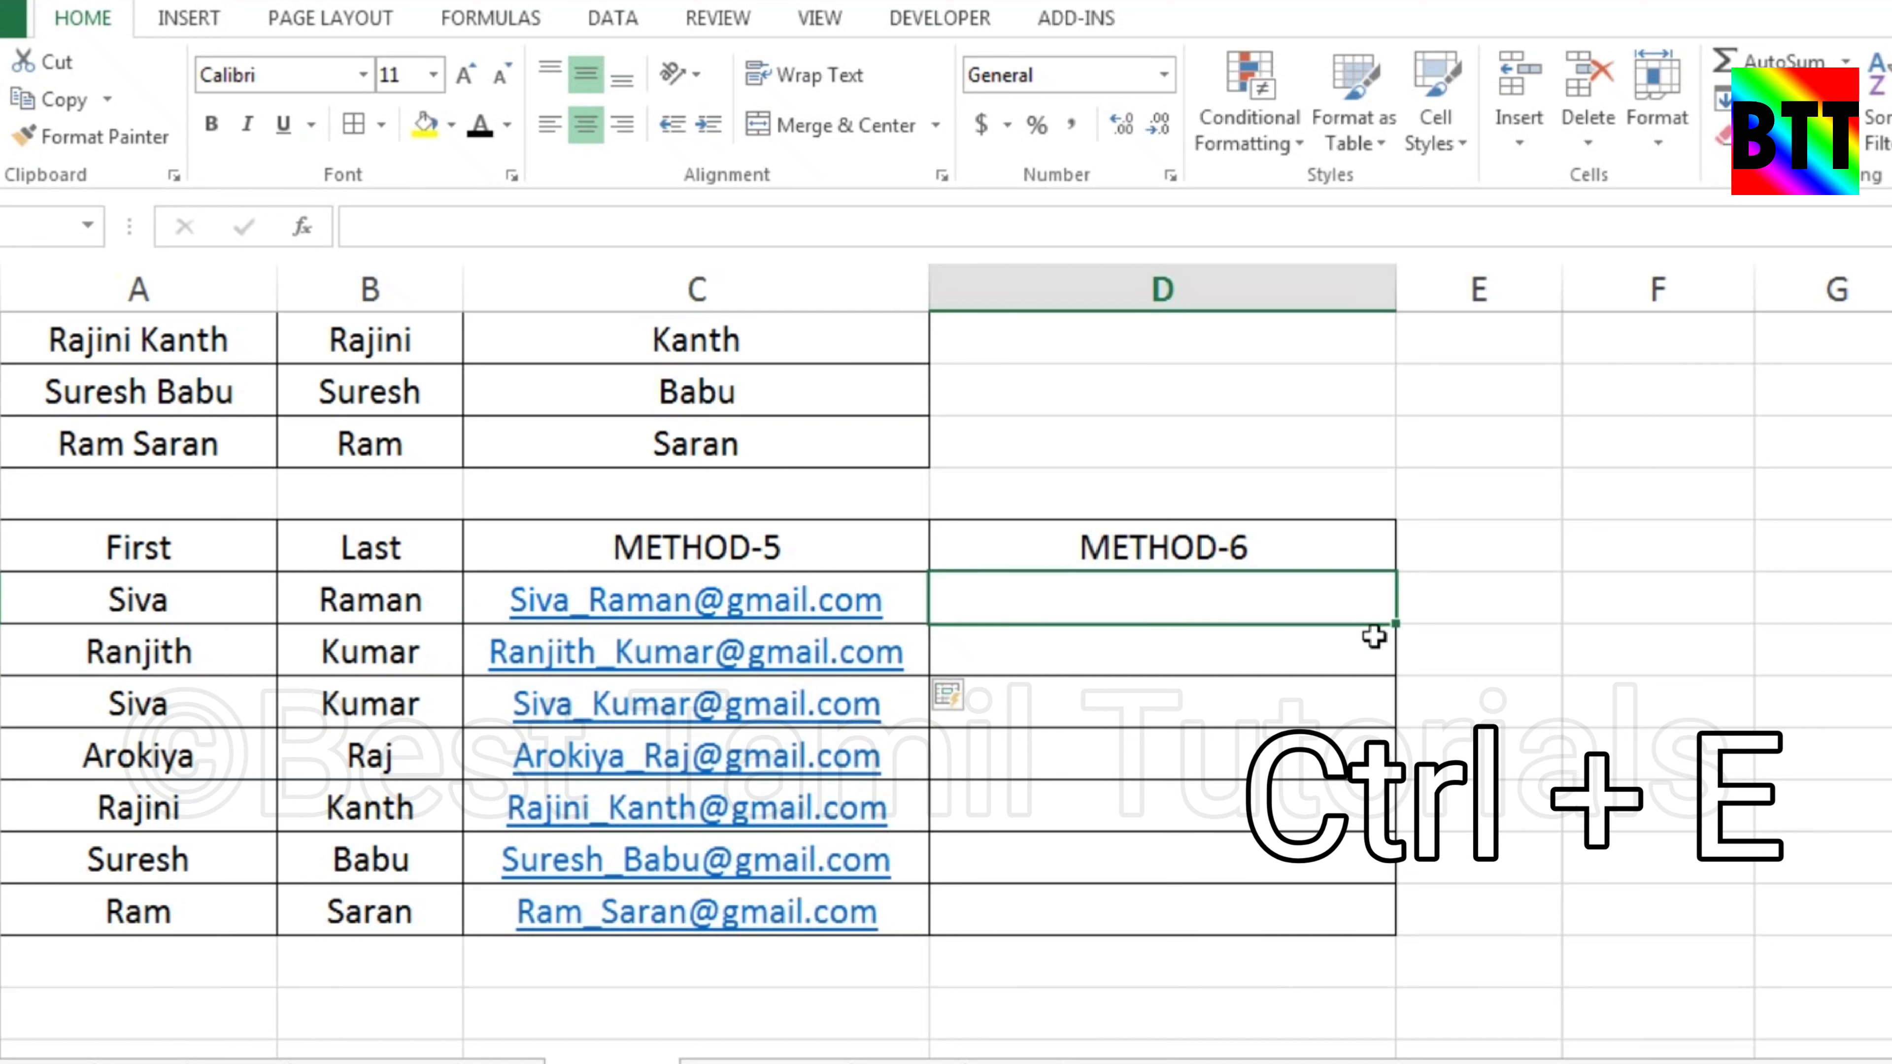
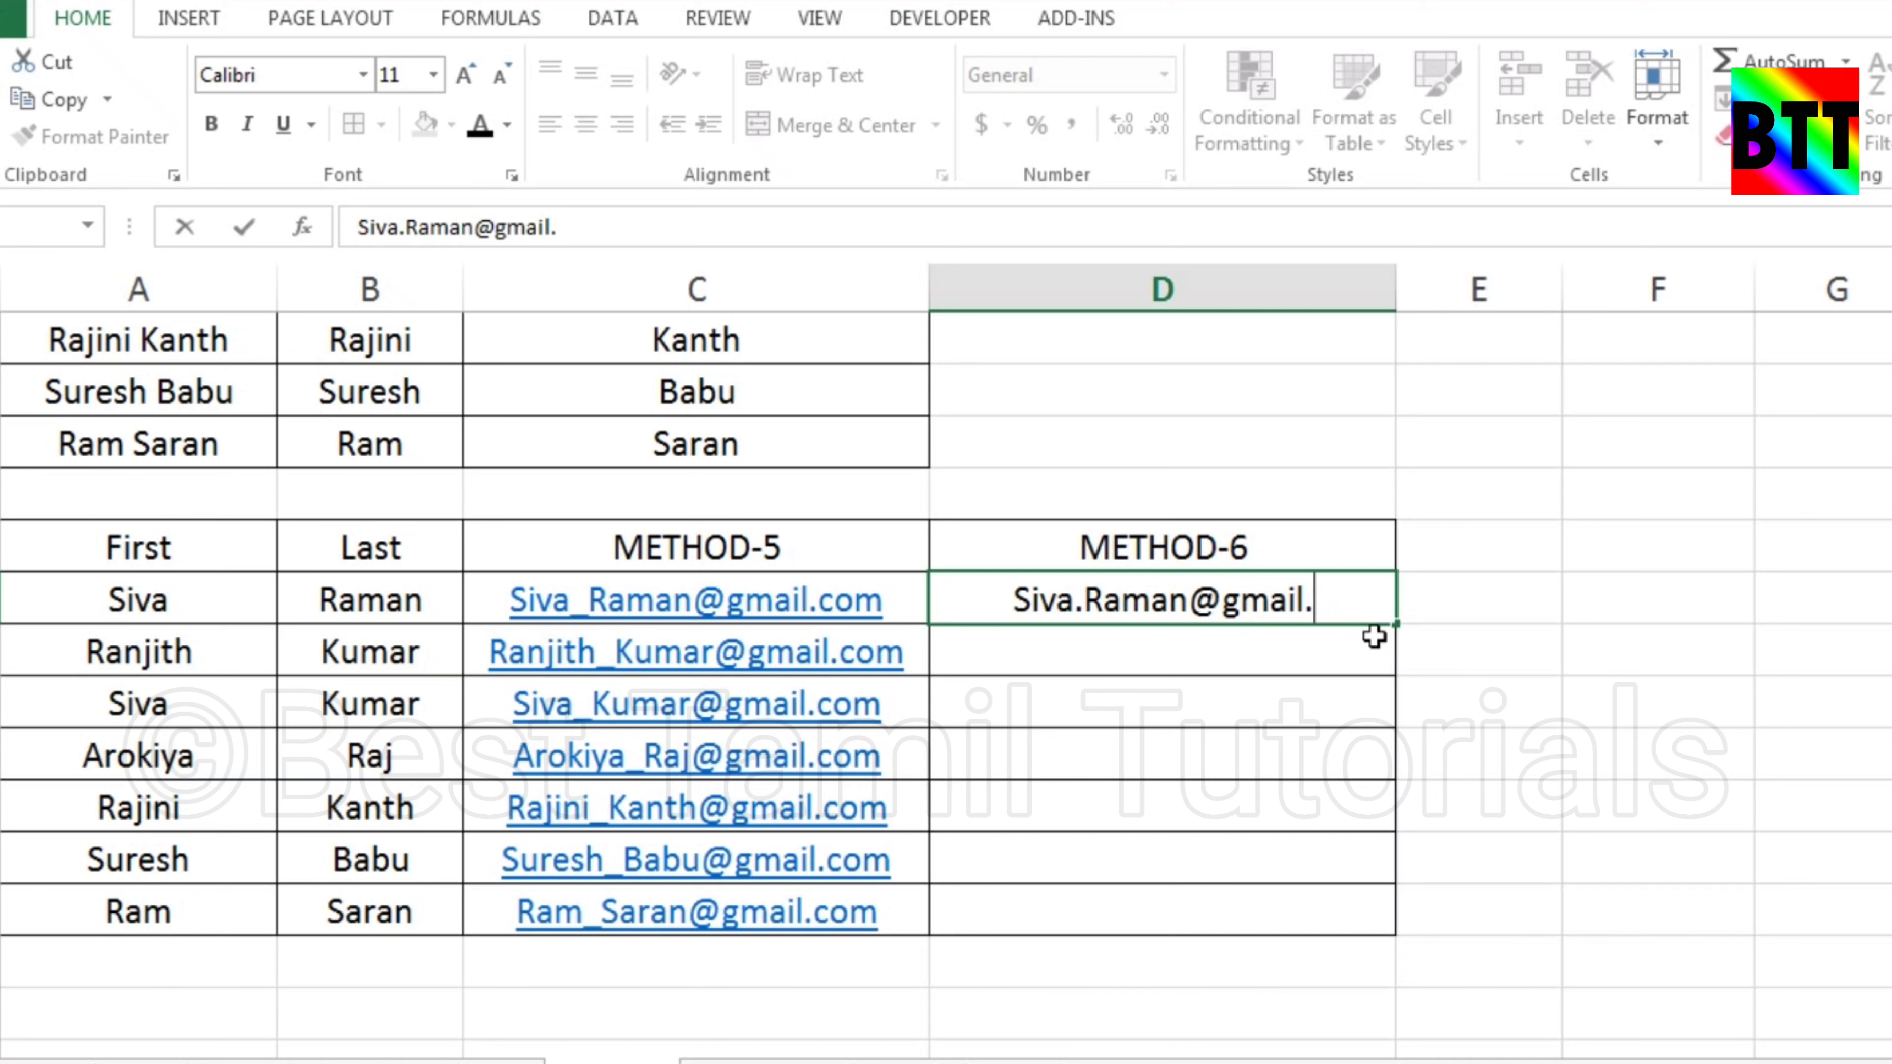
pyautogui.press('Return')
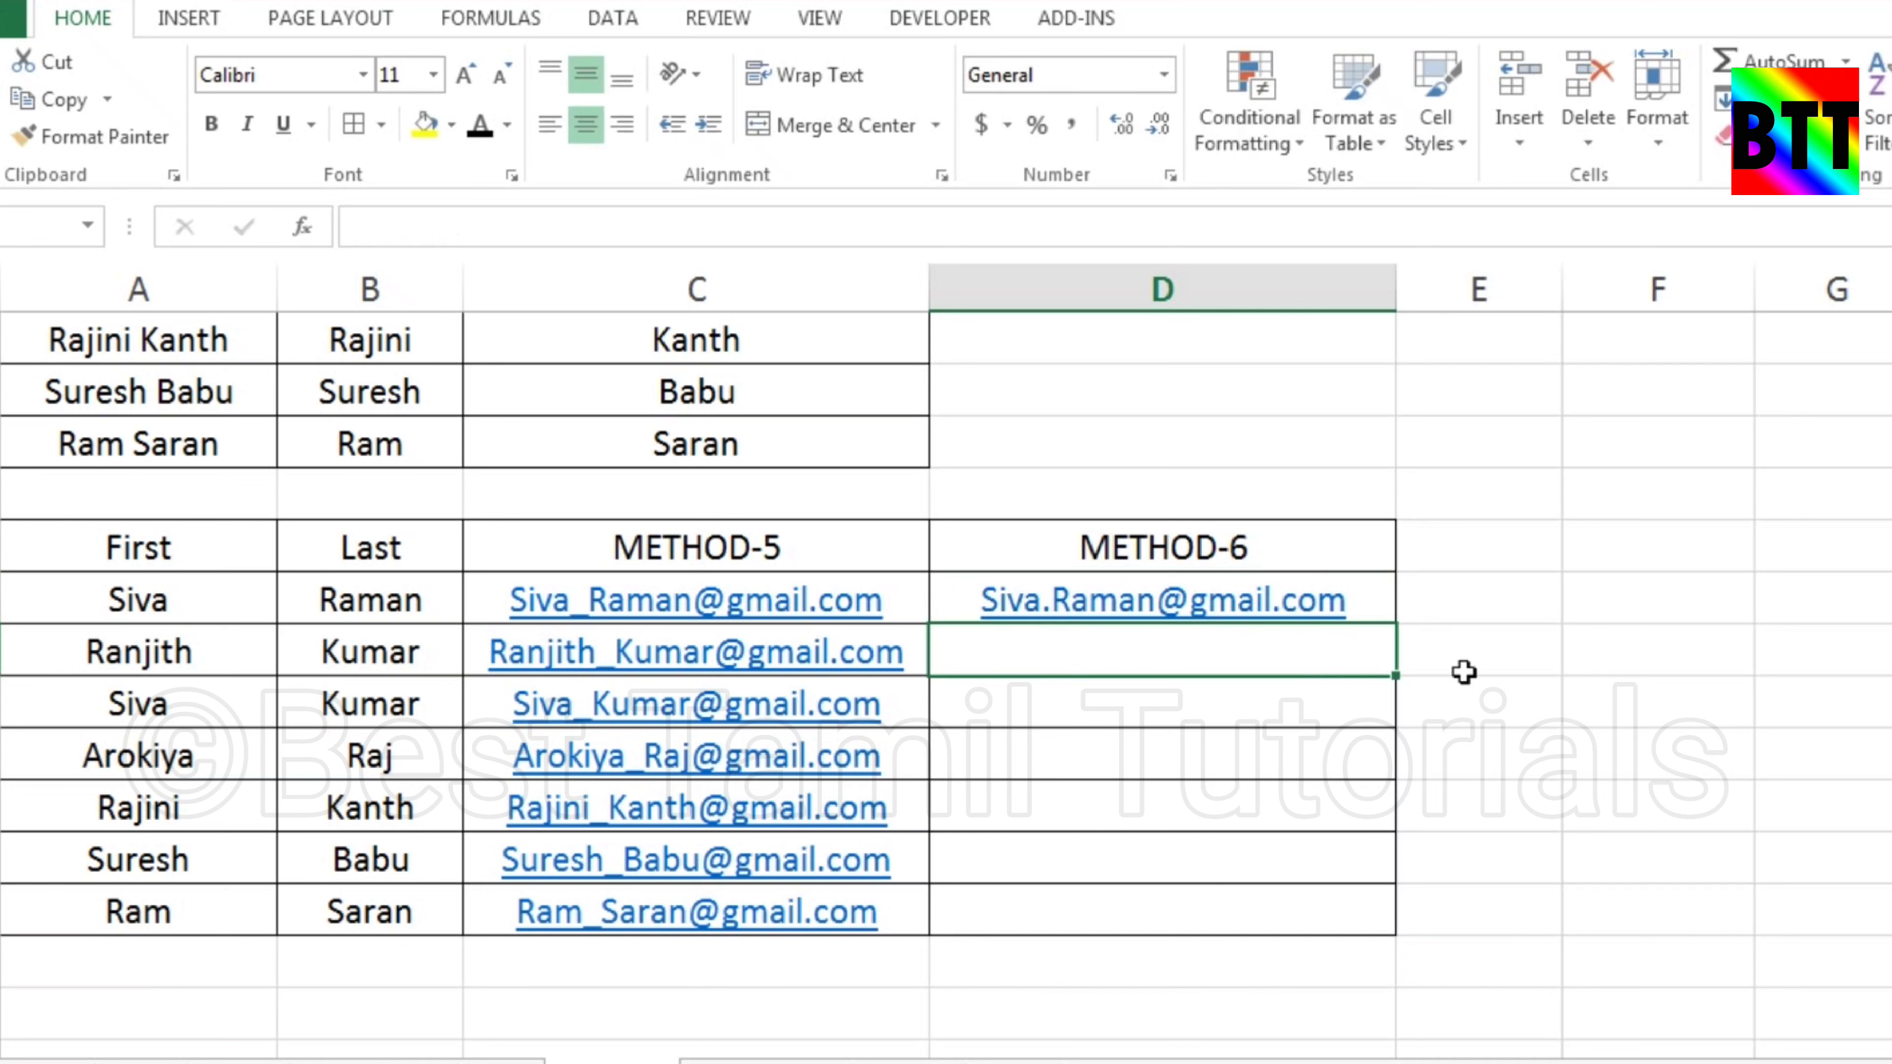
pyautogui.hotkey('ctrl', 'e')
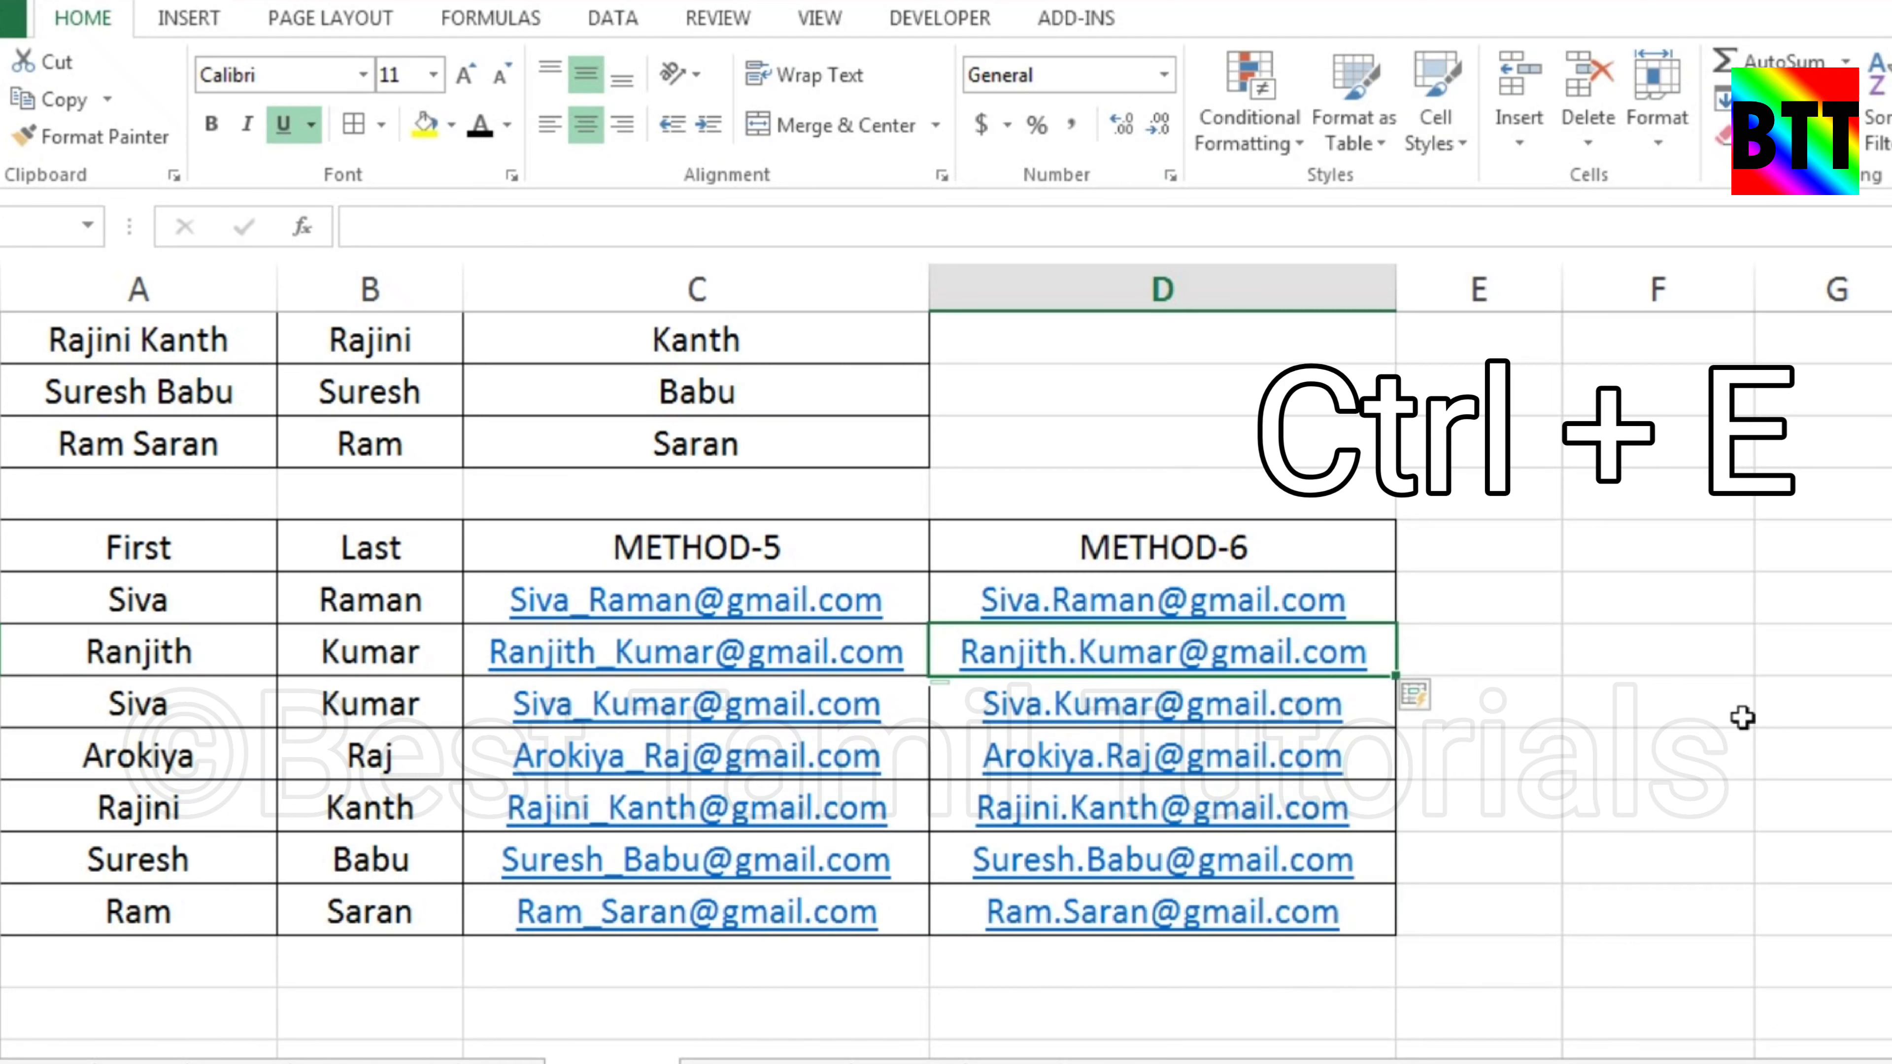